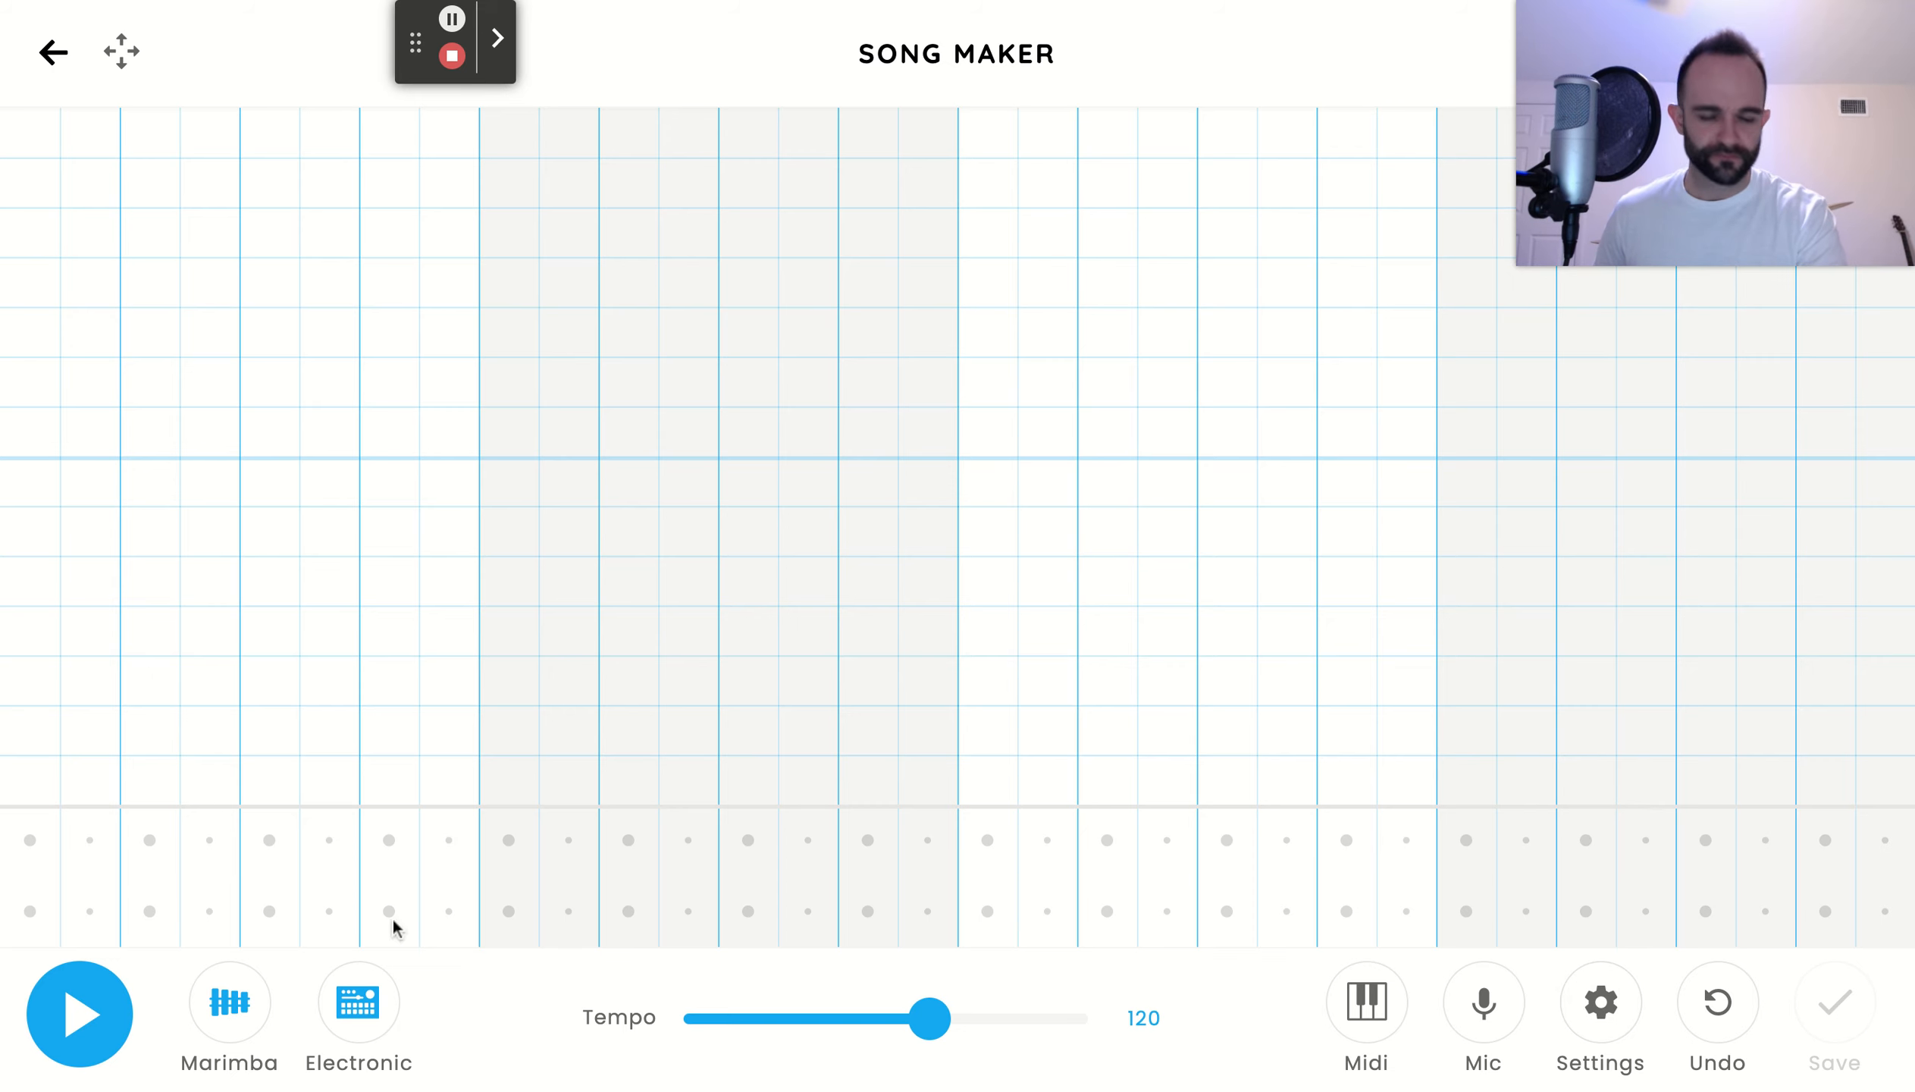
Set the song length to 8 bars and raise the tempo to 177
click(1602, 1006)
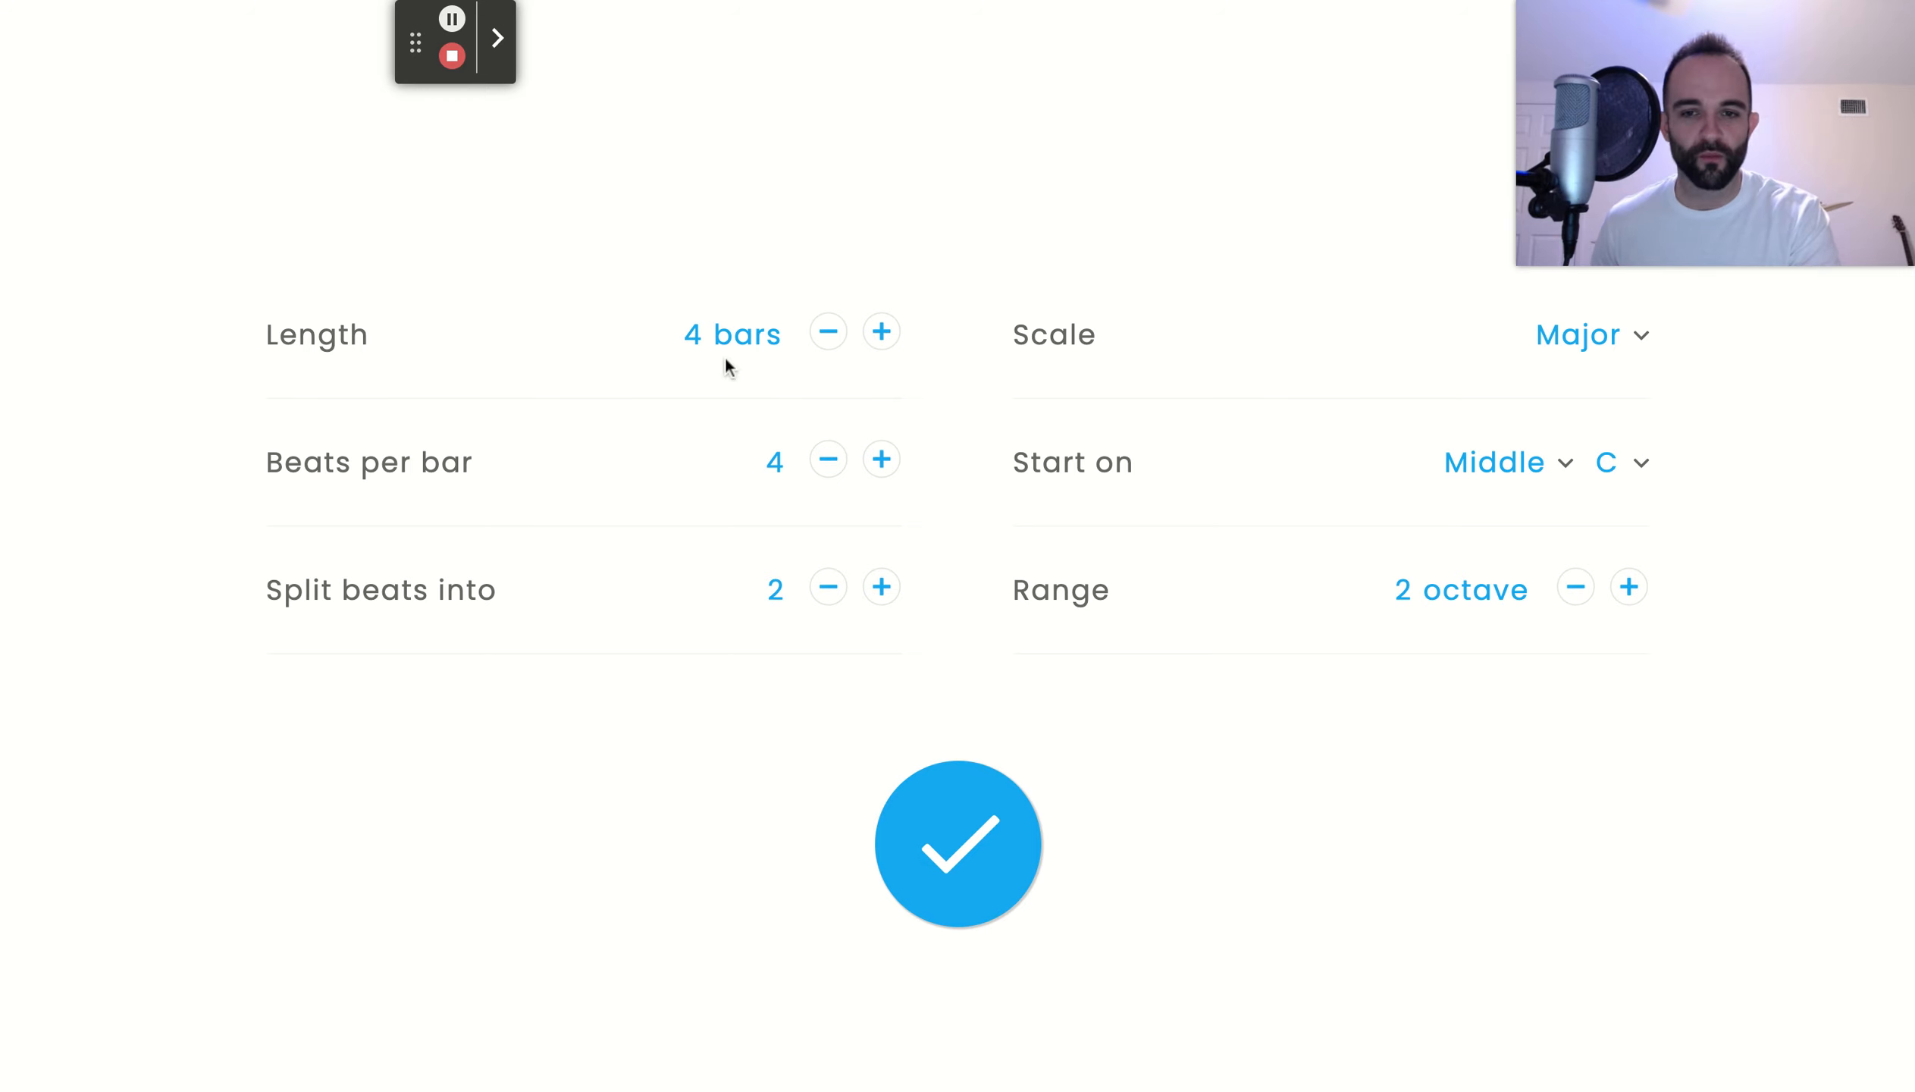
click(882, 332)
click(881, 331)
click(882, 331)
click(882, 331)
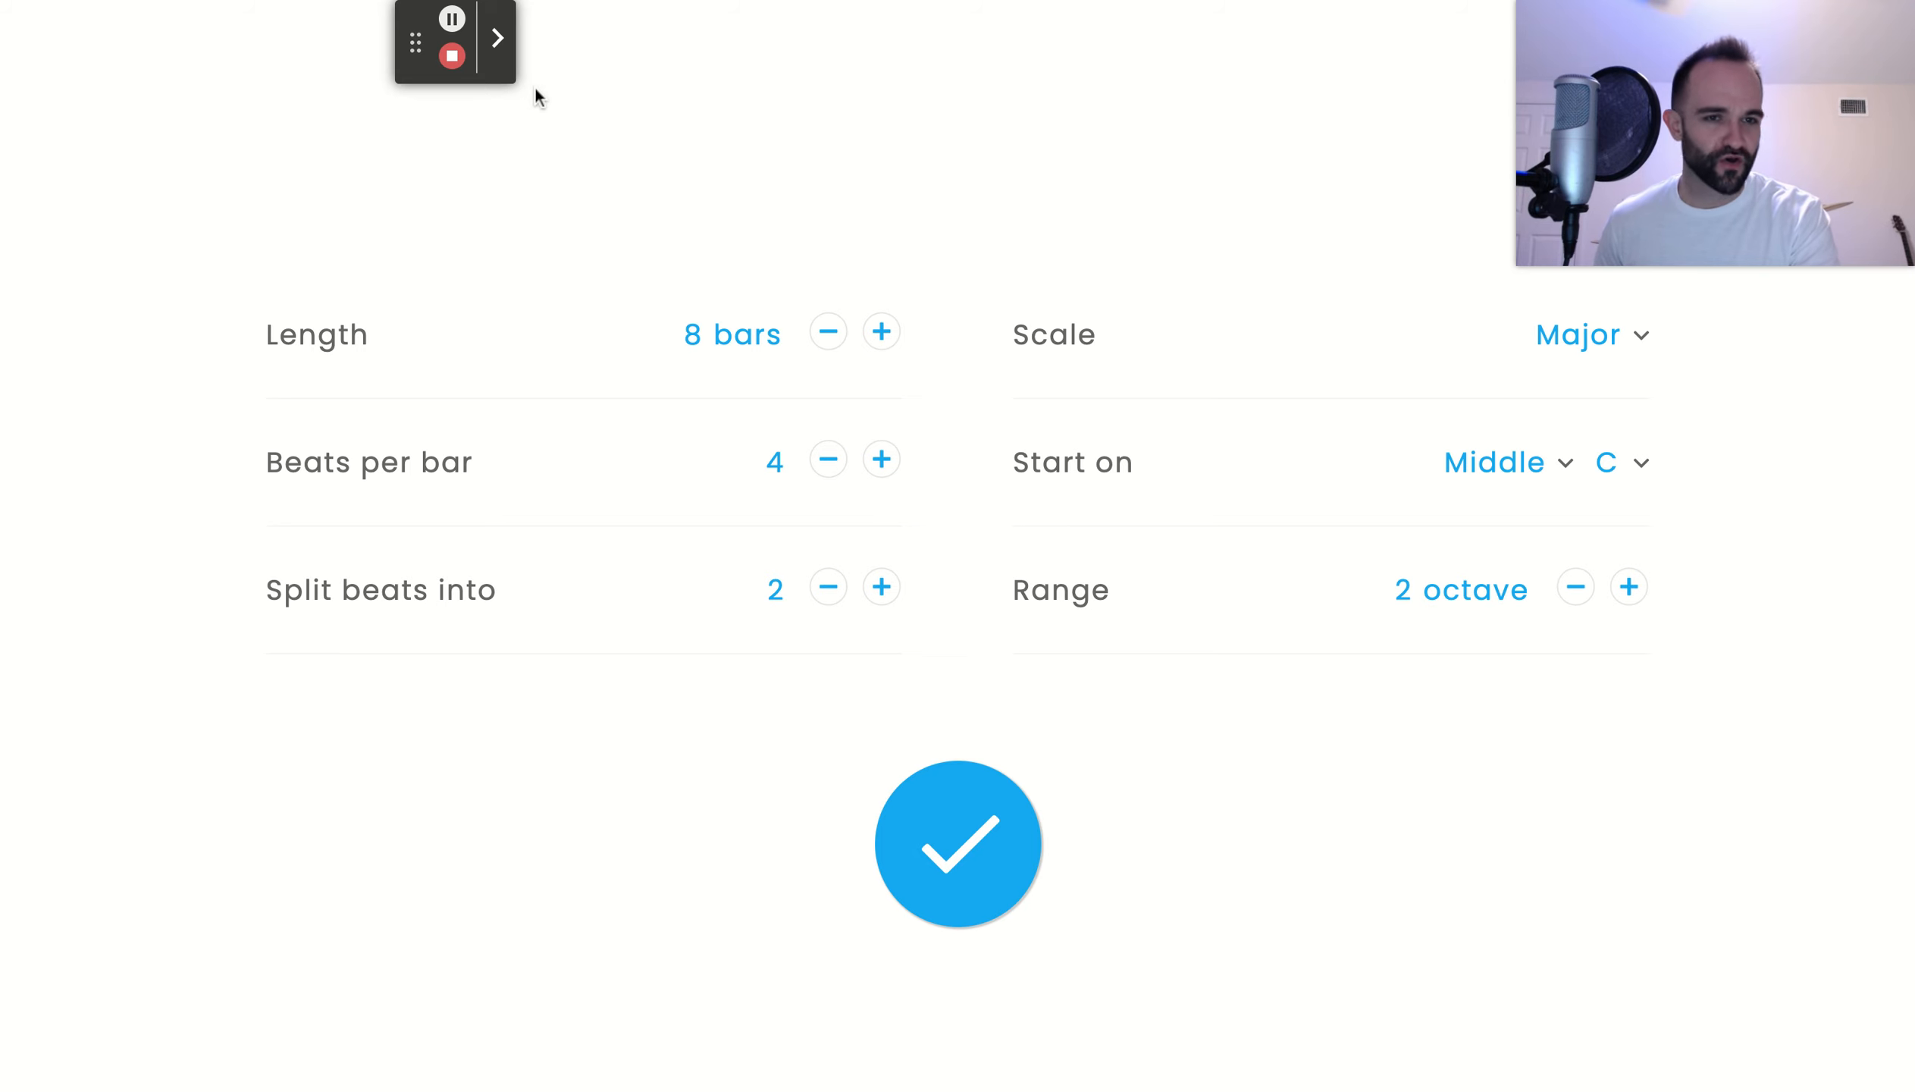
click(951, 873)
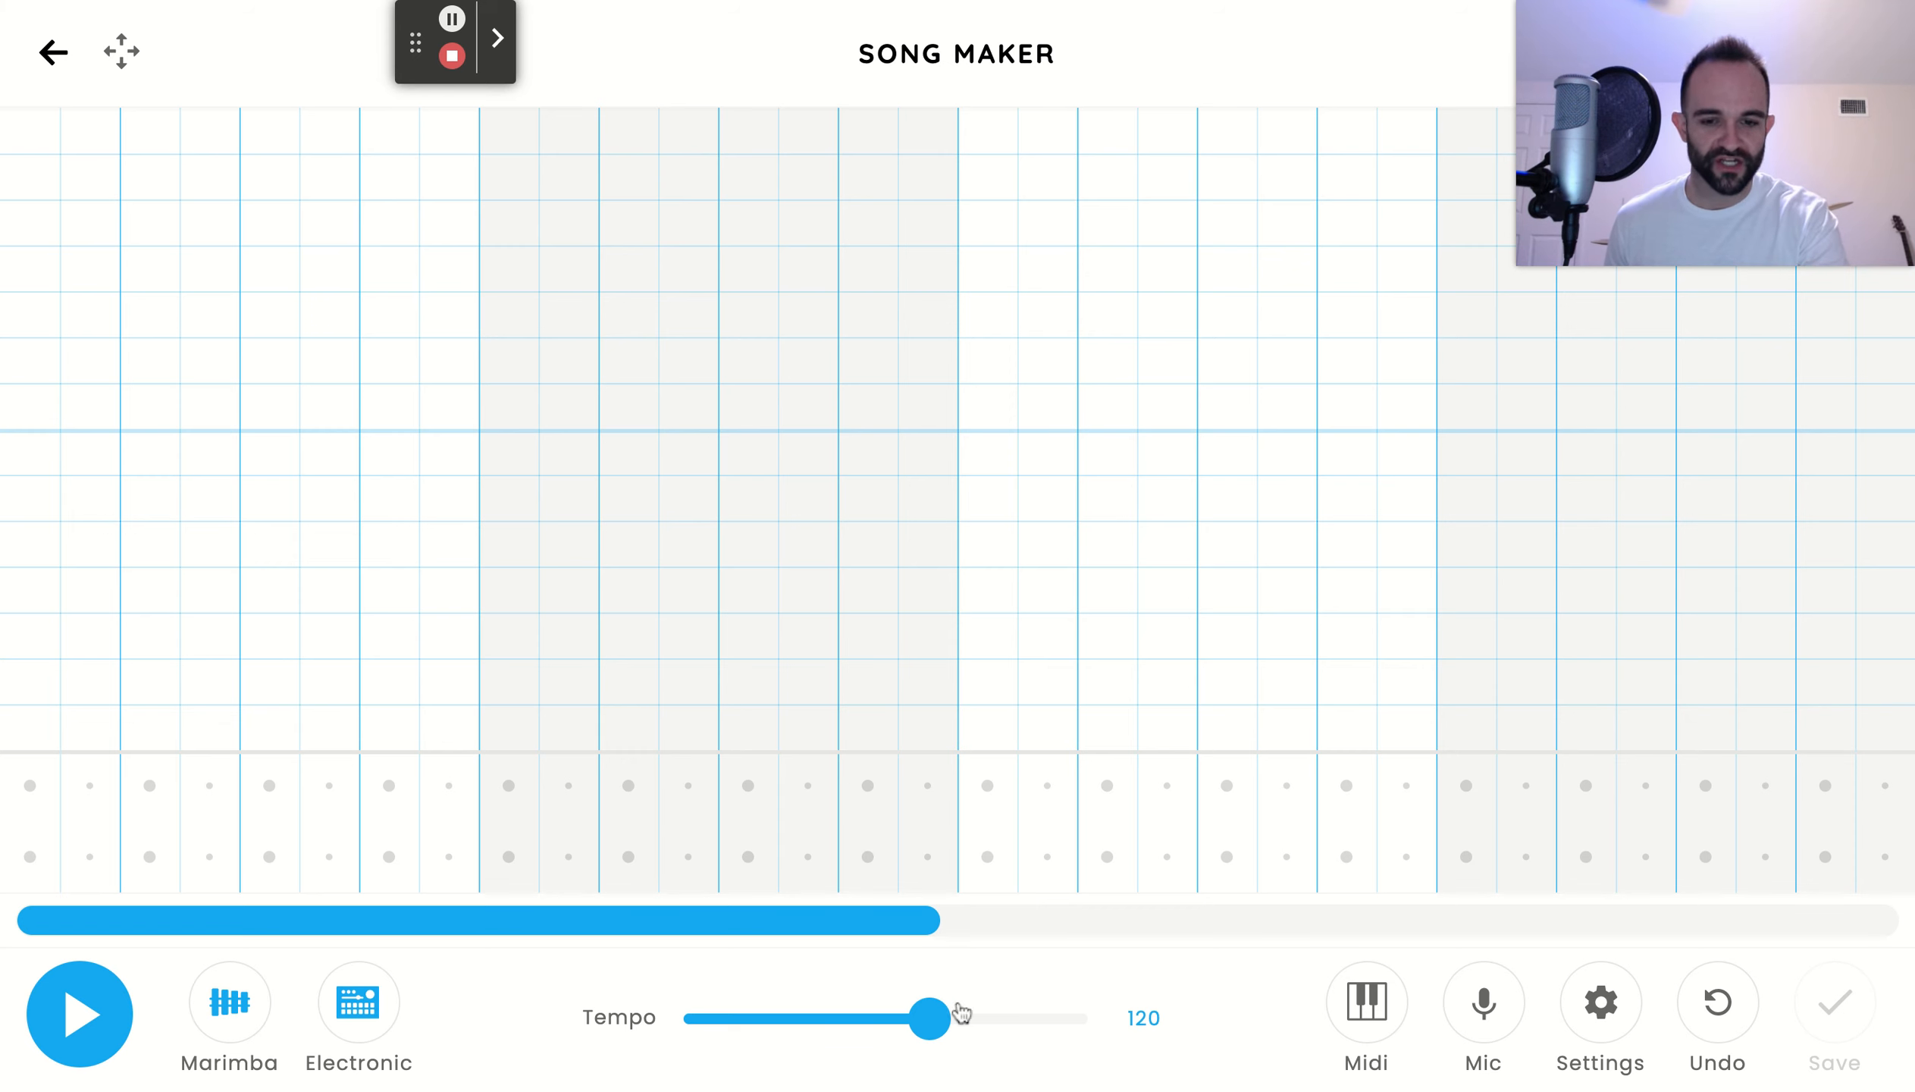
drag(932, 1018, 1015, 1018)
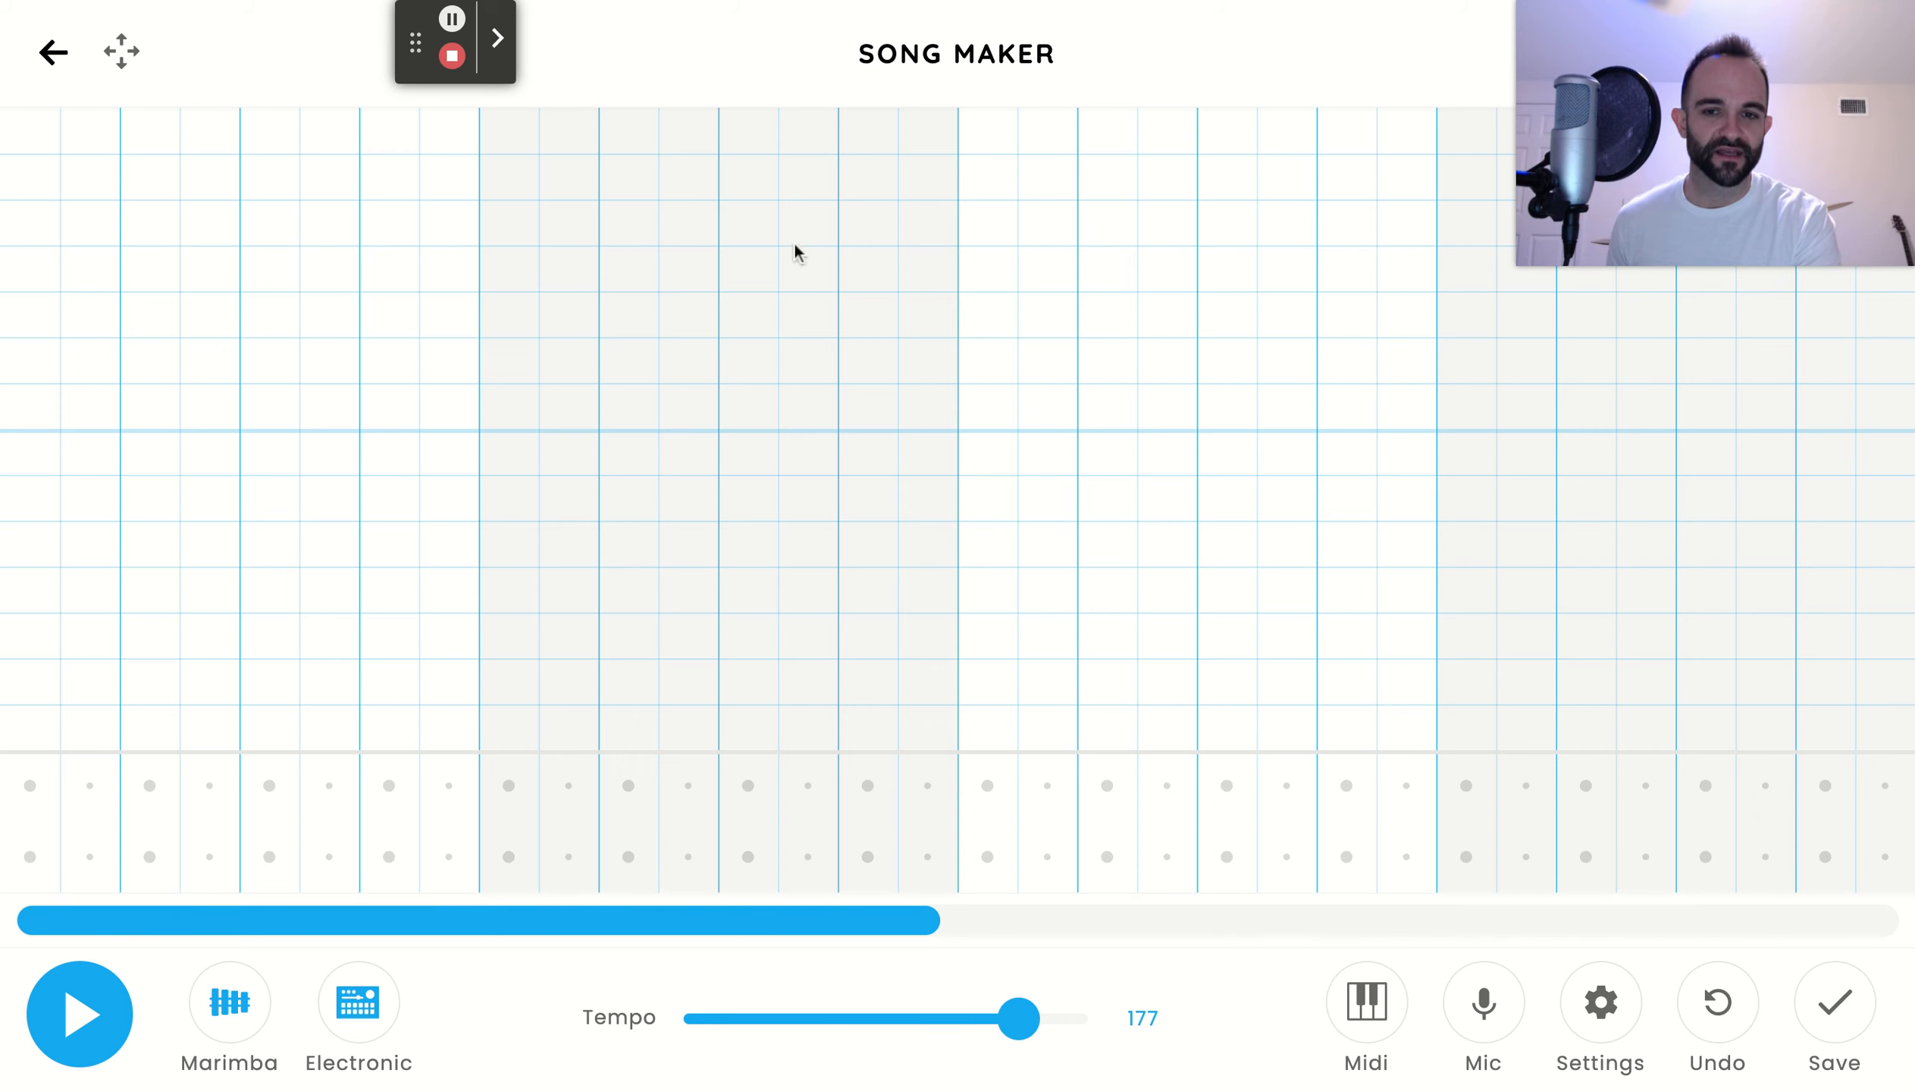
Build a drum pattern in bar 2: circles on beats 1 and 3, triangles on the second half of beat 2 and on beat 4
click(569, 928)
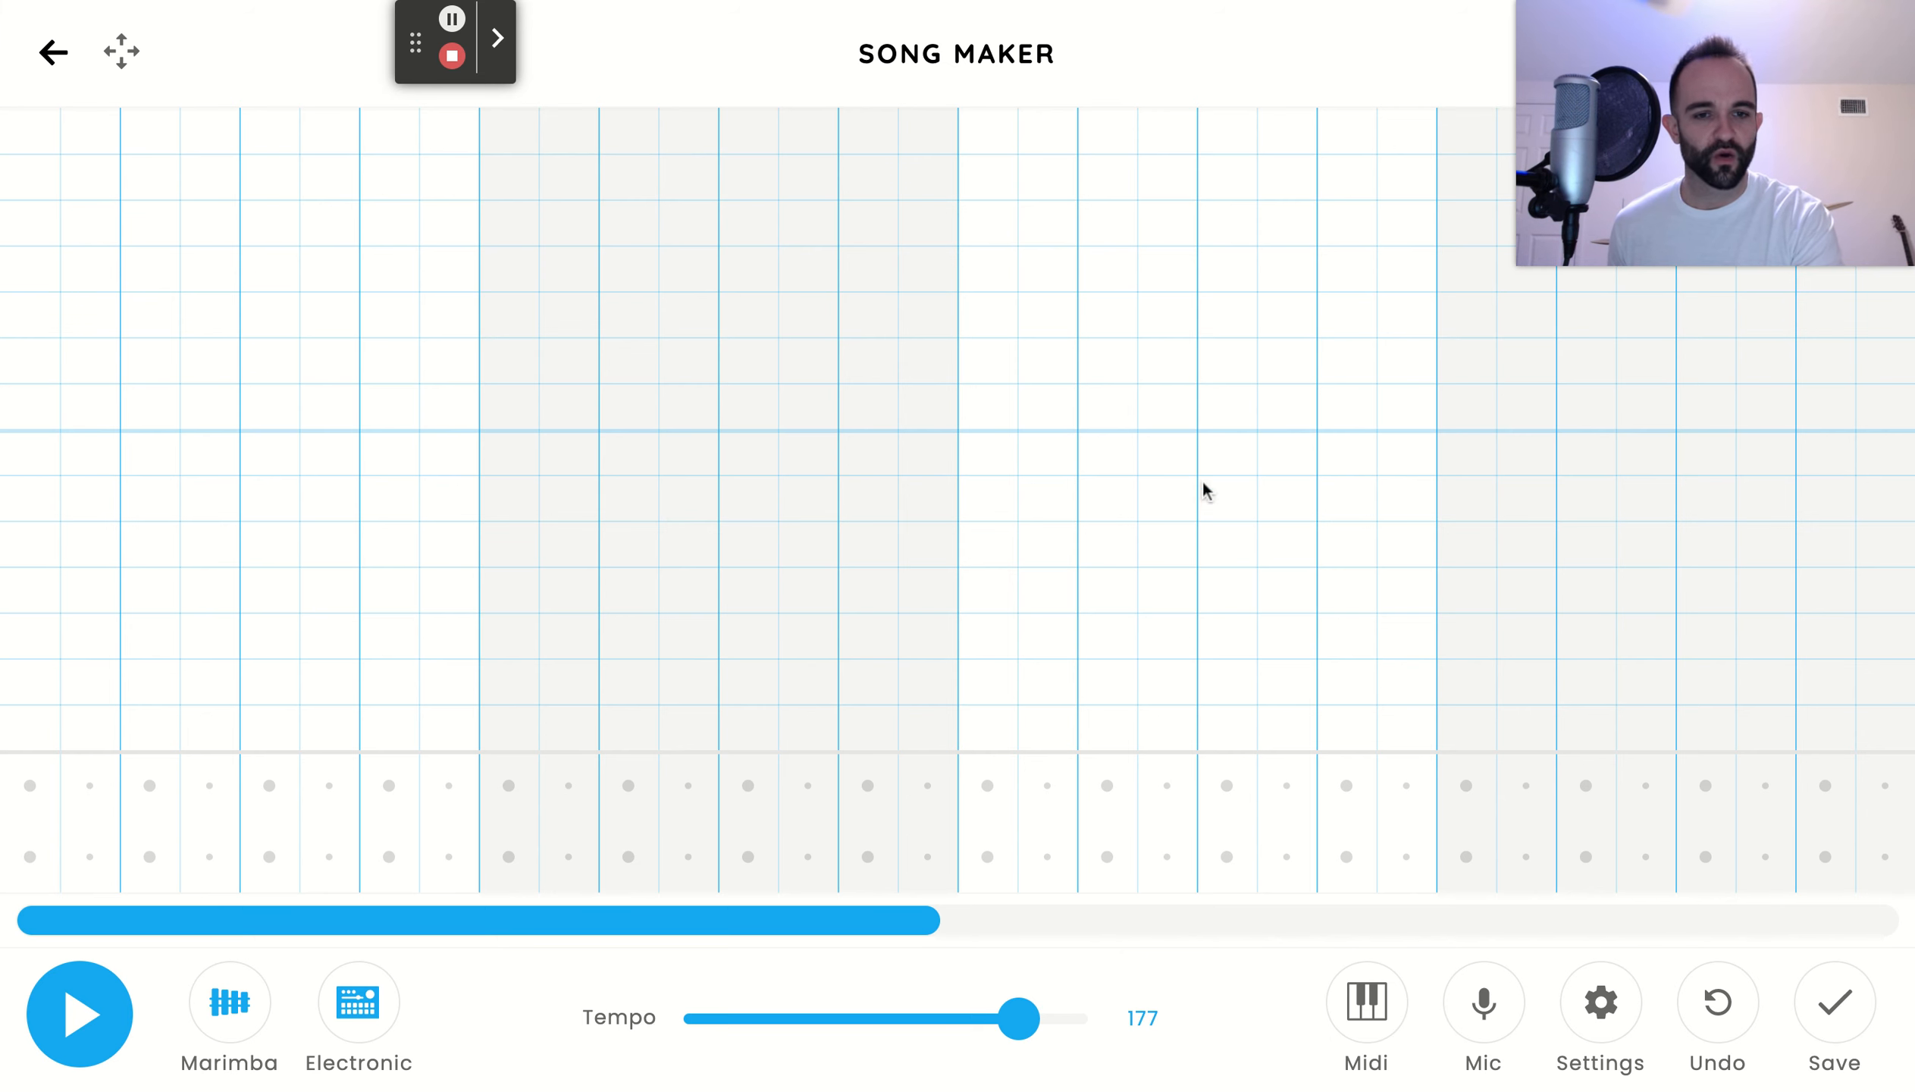
drag(834, 925, 1813, 883)
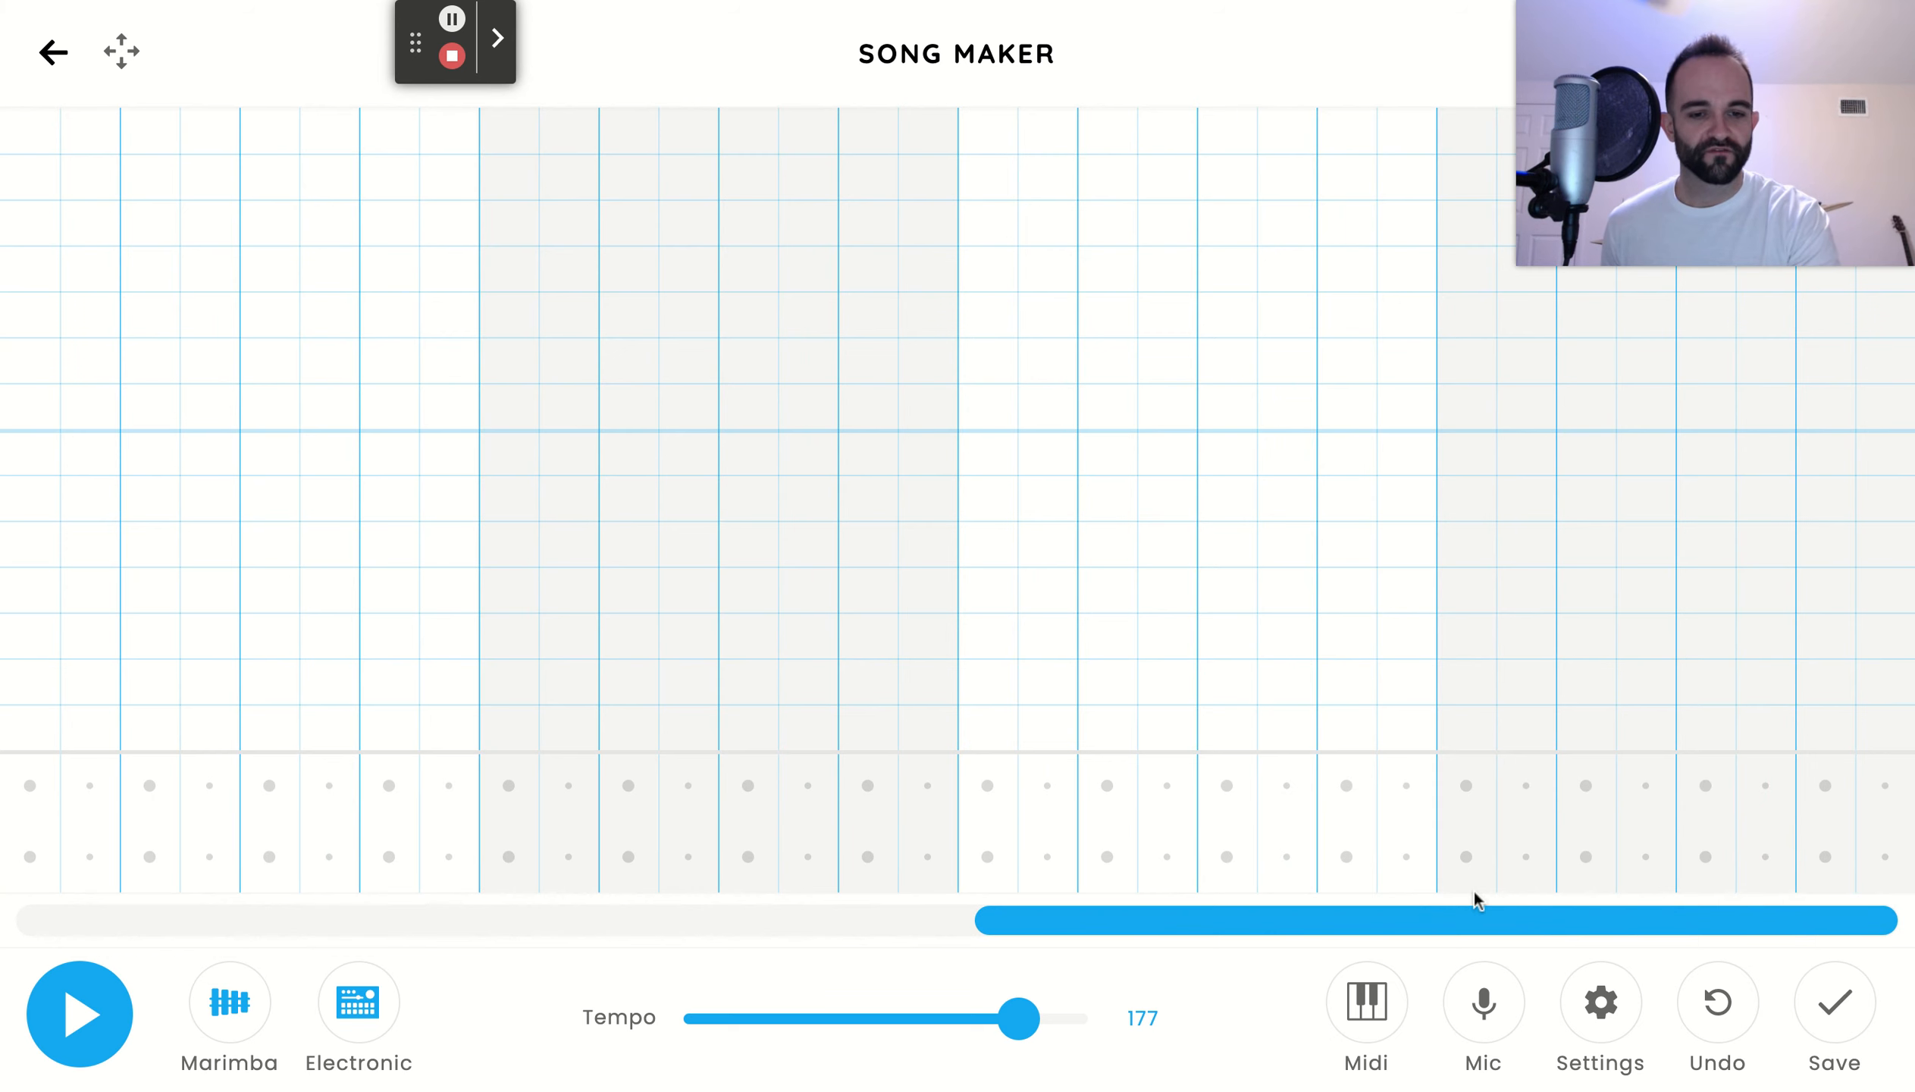
drag(1453, 923, 15, 874)
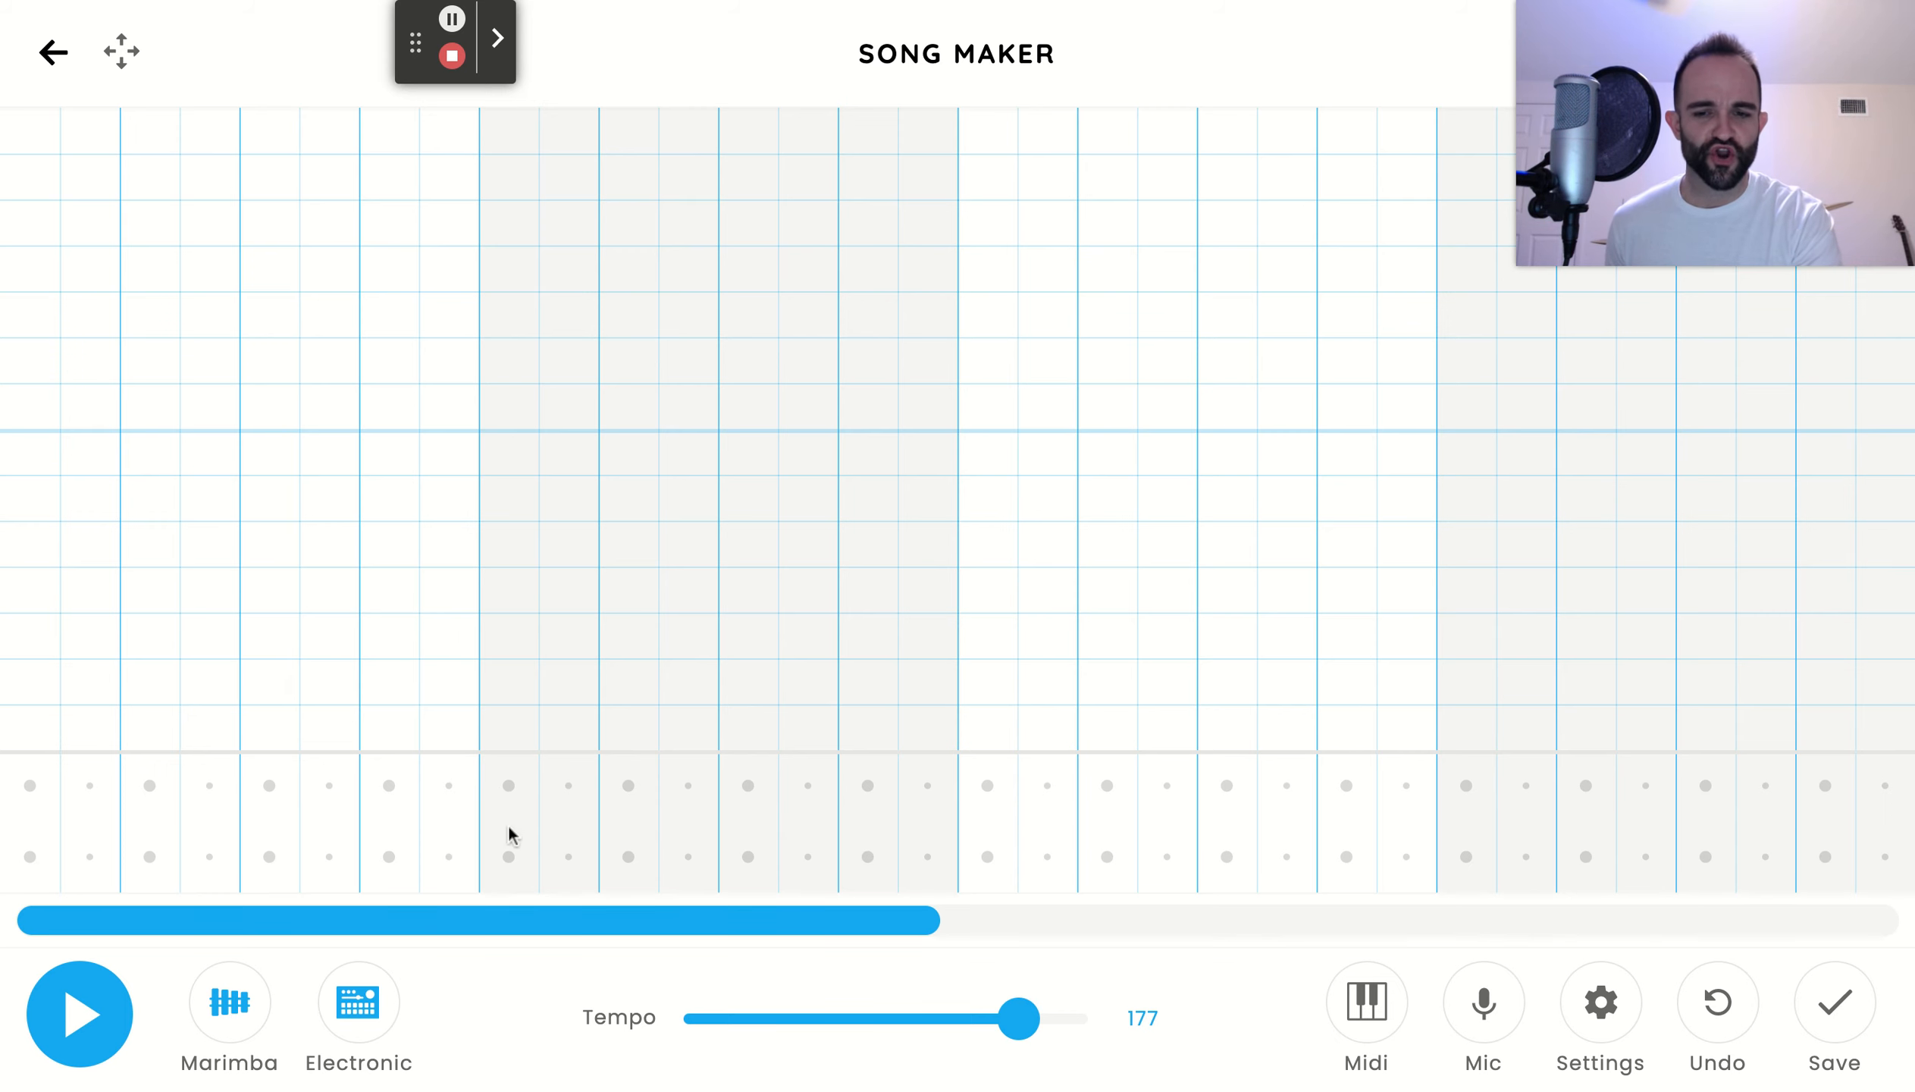
click(508, 857)
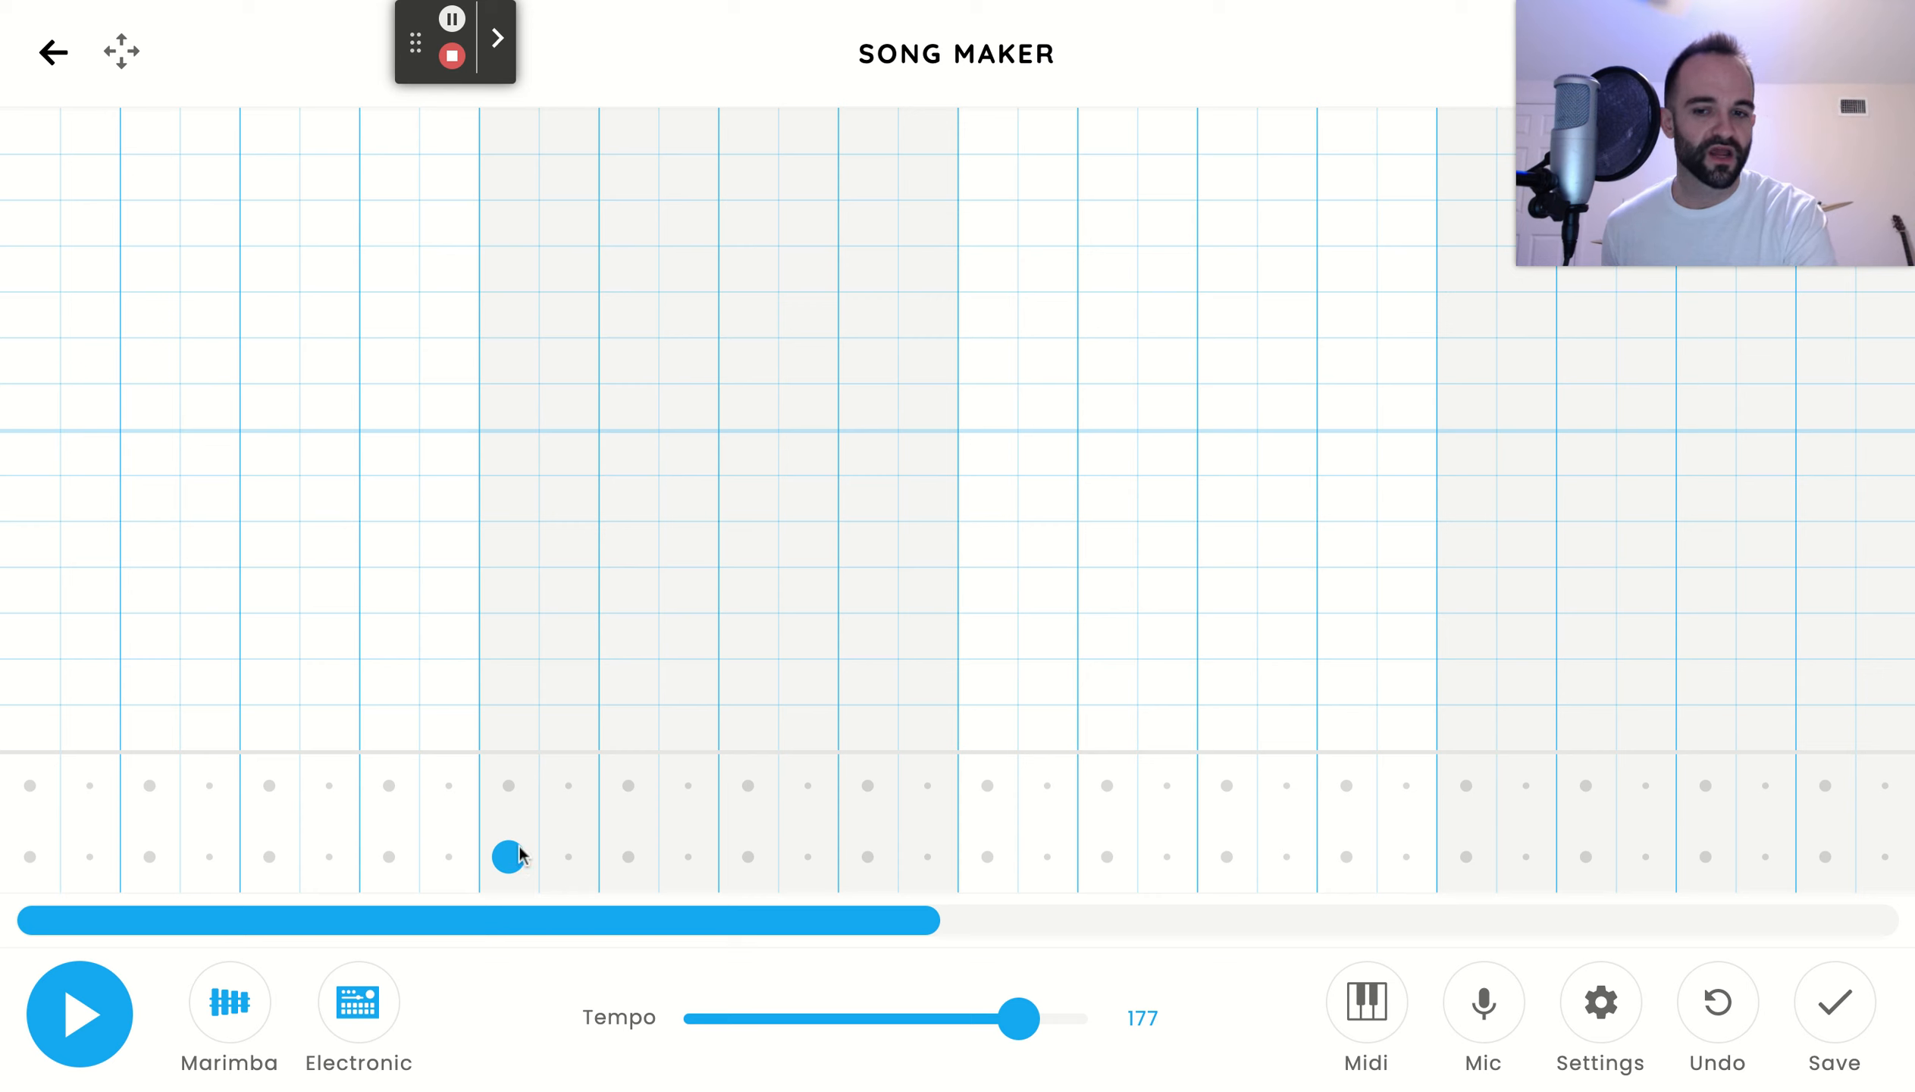
click(690, 784)
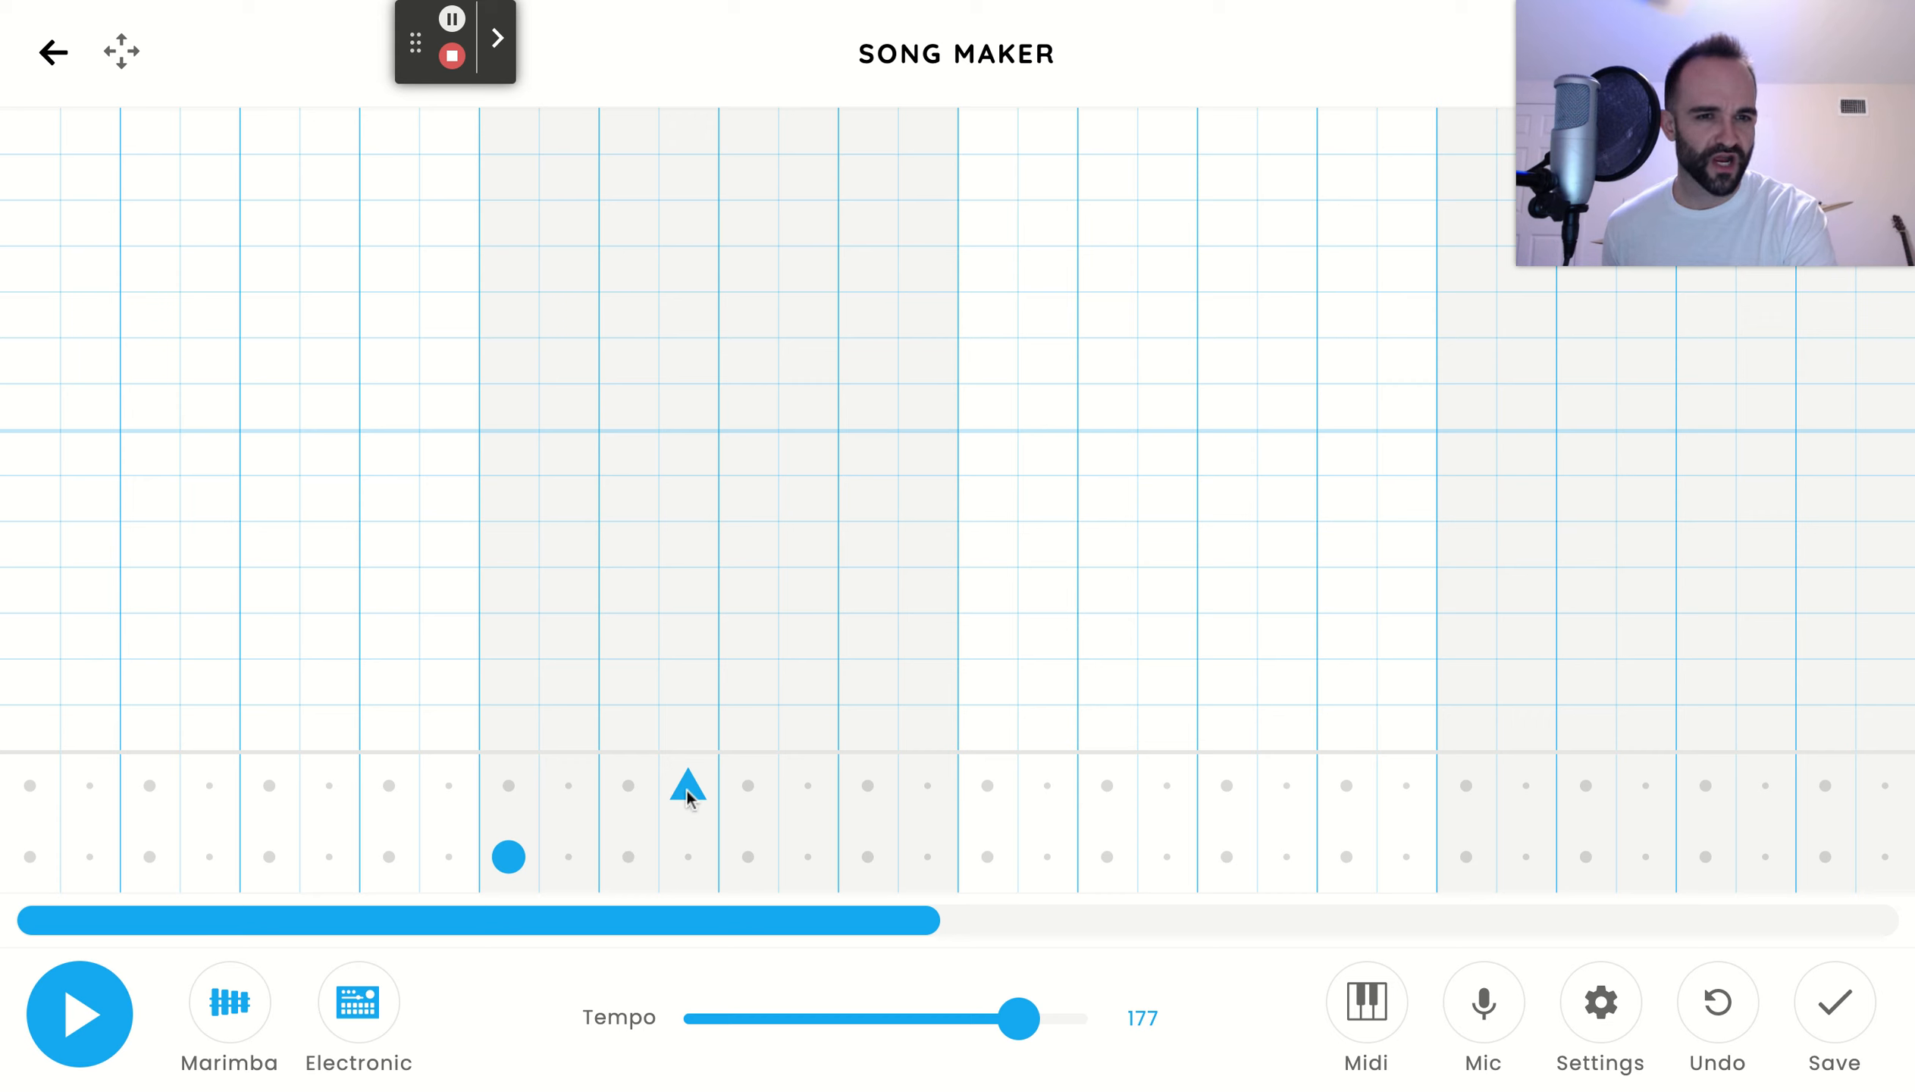
click(748, 857)
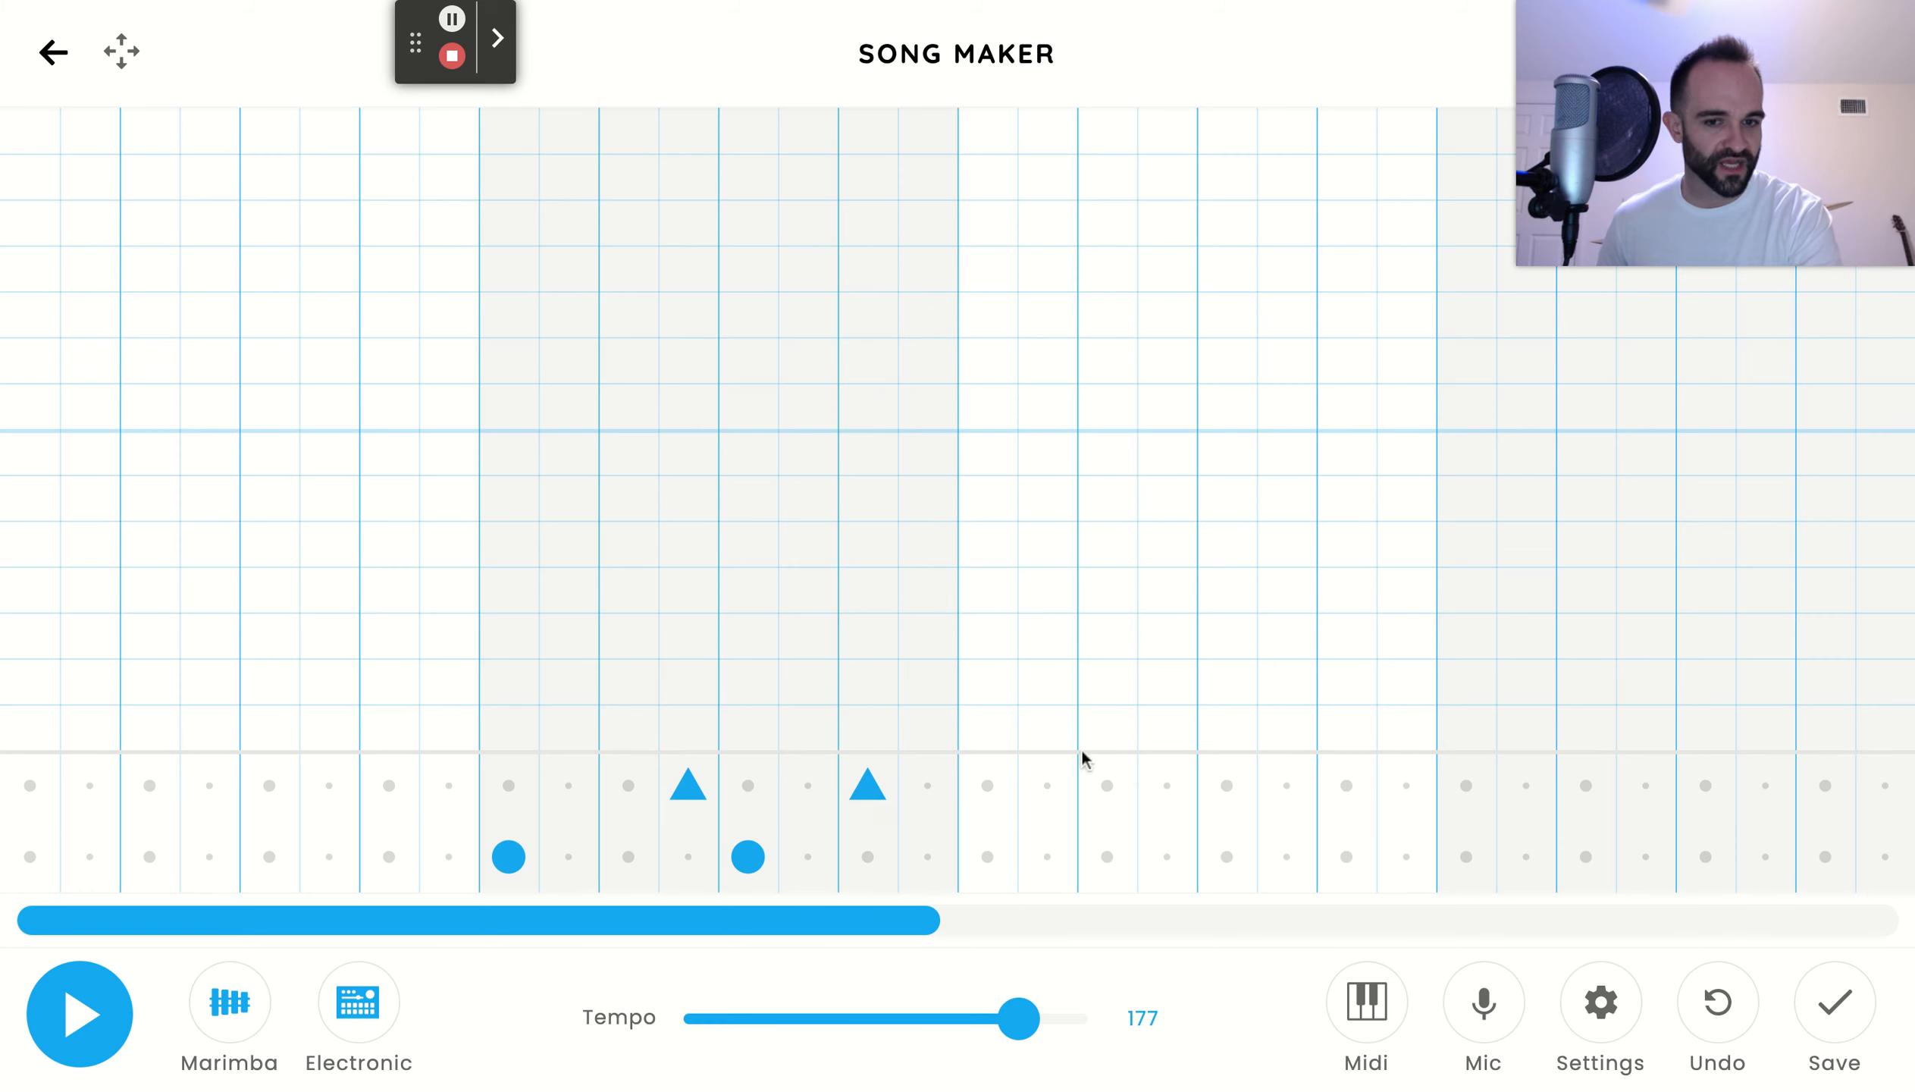
Repeat the bar 2 drum pattern of circles and triangles in bars 3 and 4
click(988, 857)
click(1167, 785)
click(1227, 857)
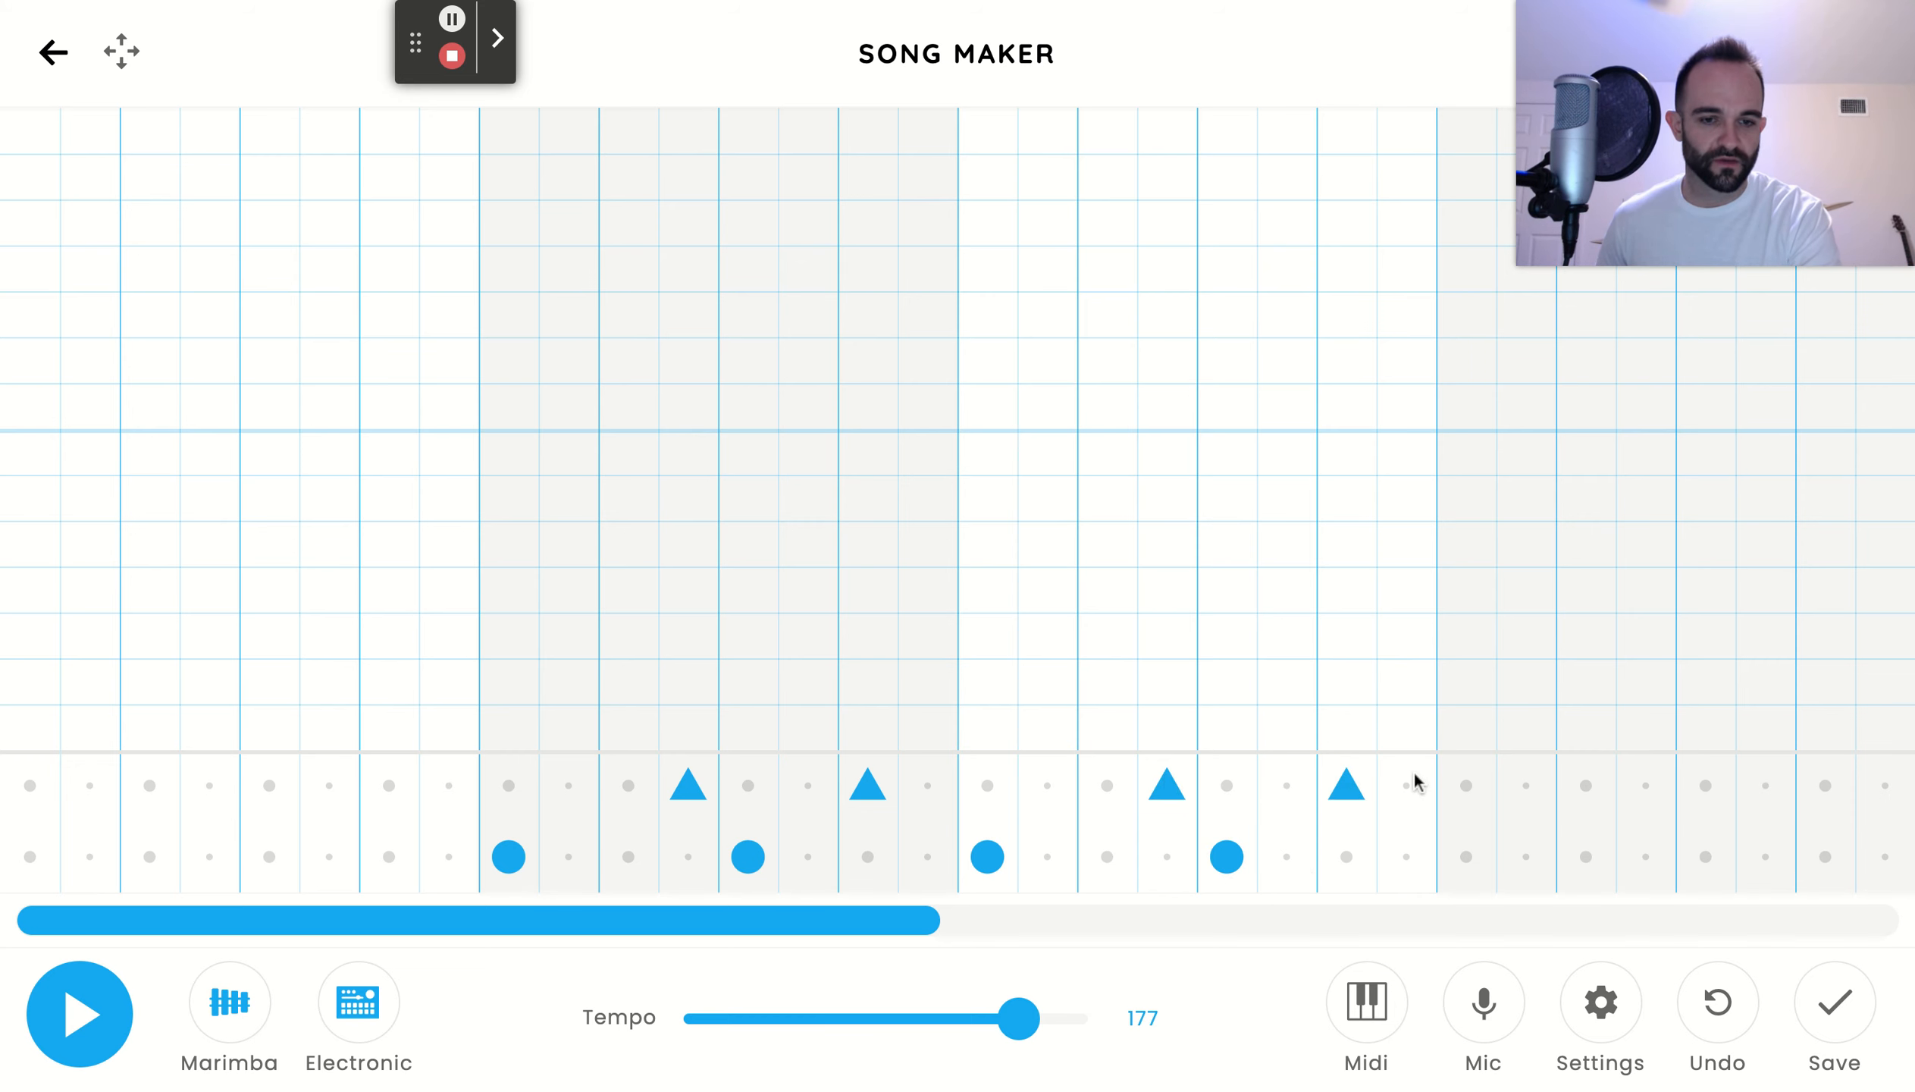
drag(896, 929, 1234, 936)
click(788, 857)
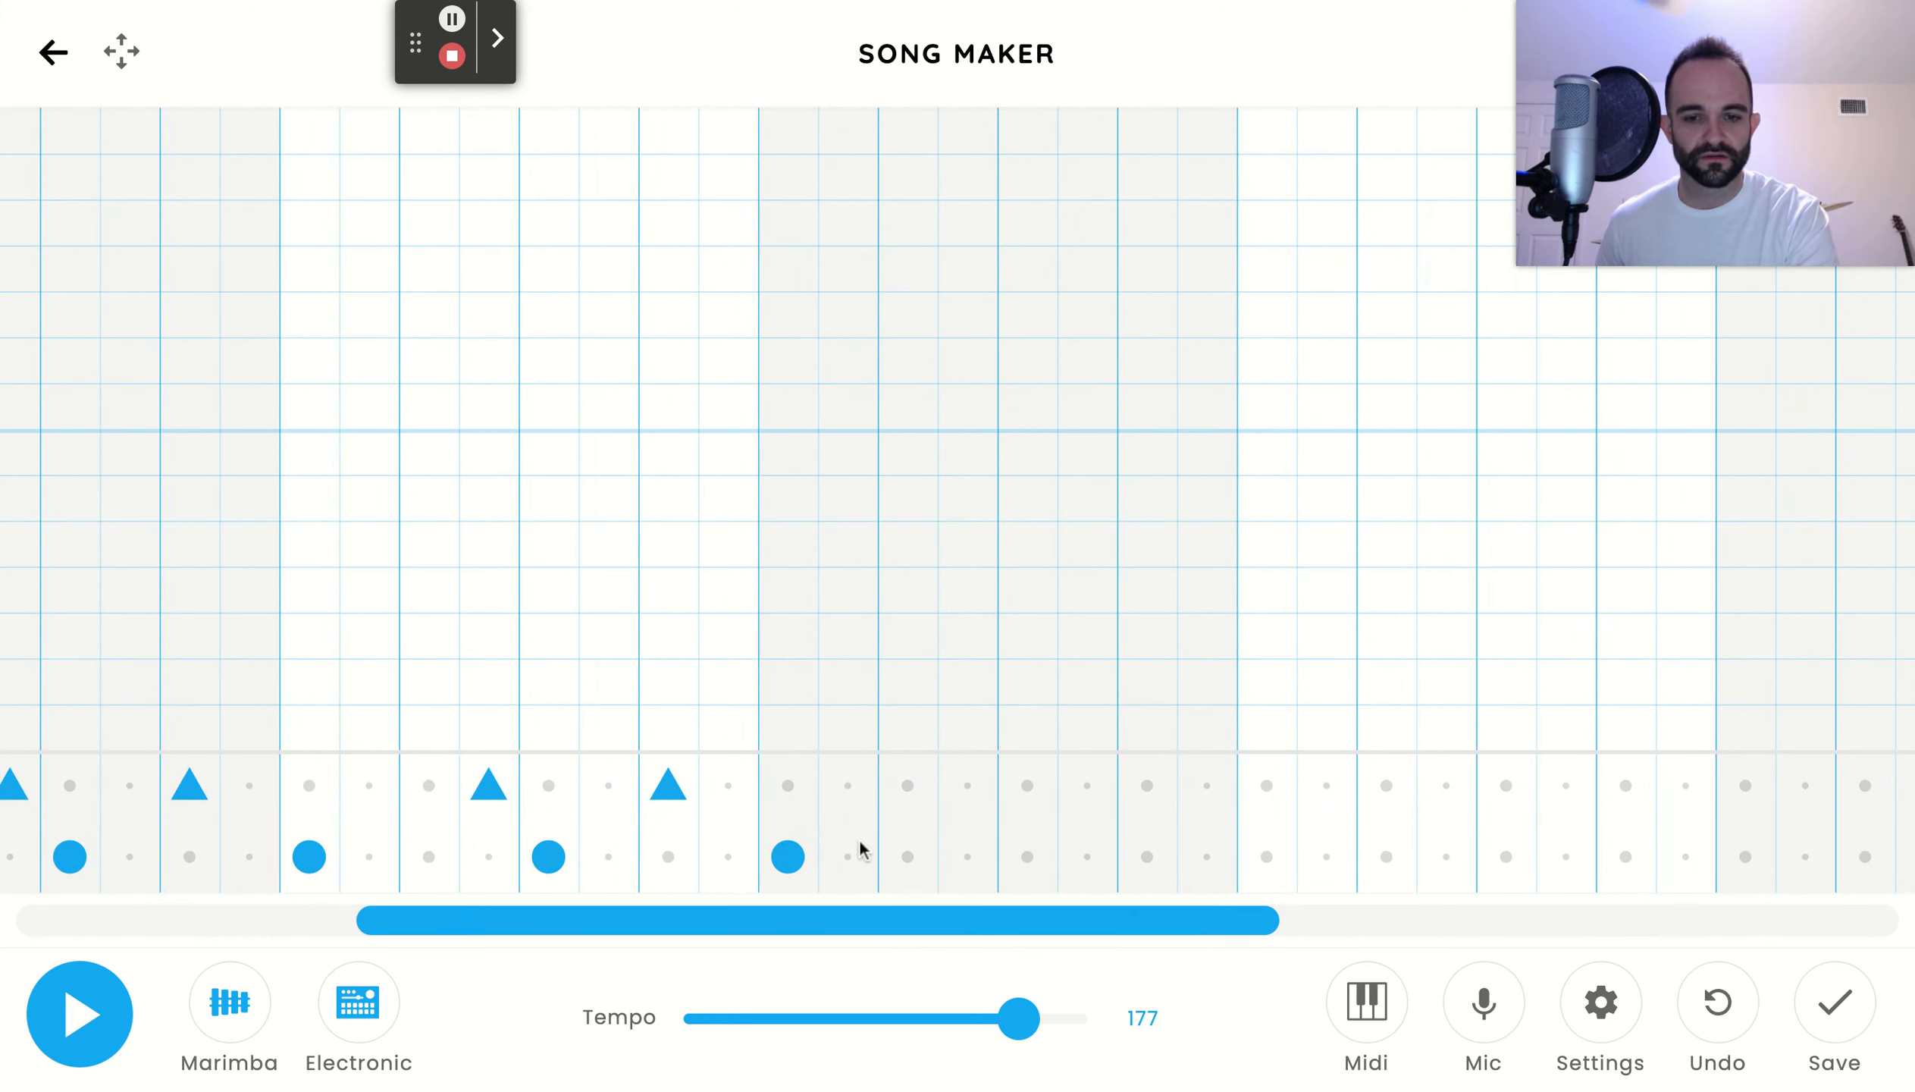
click(967, 785)
click(1027, 857)
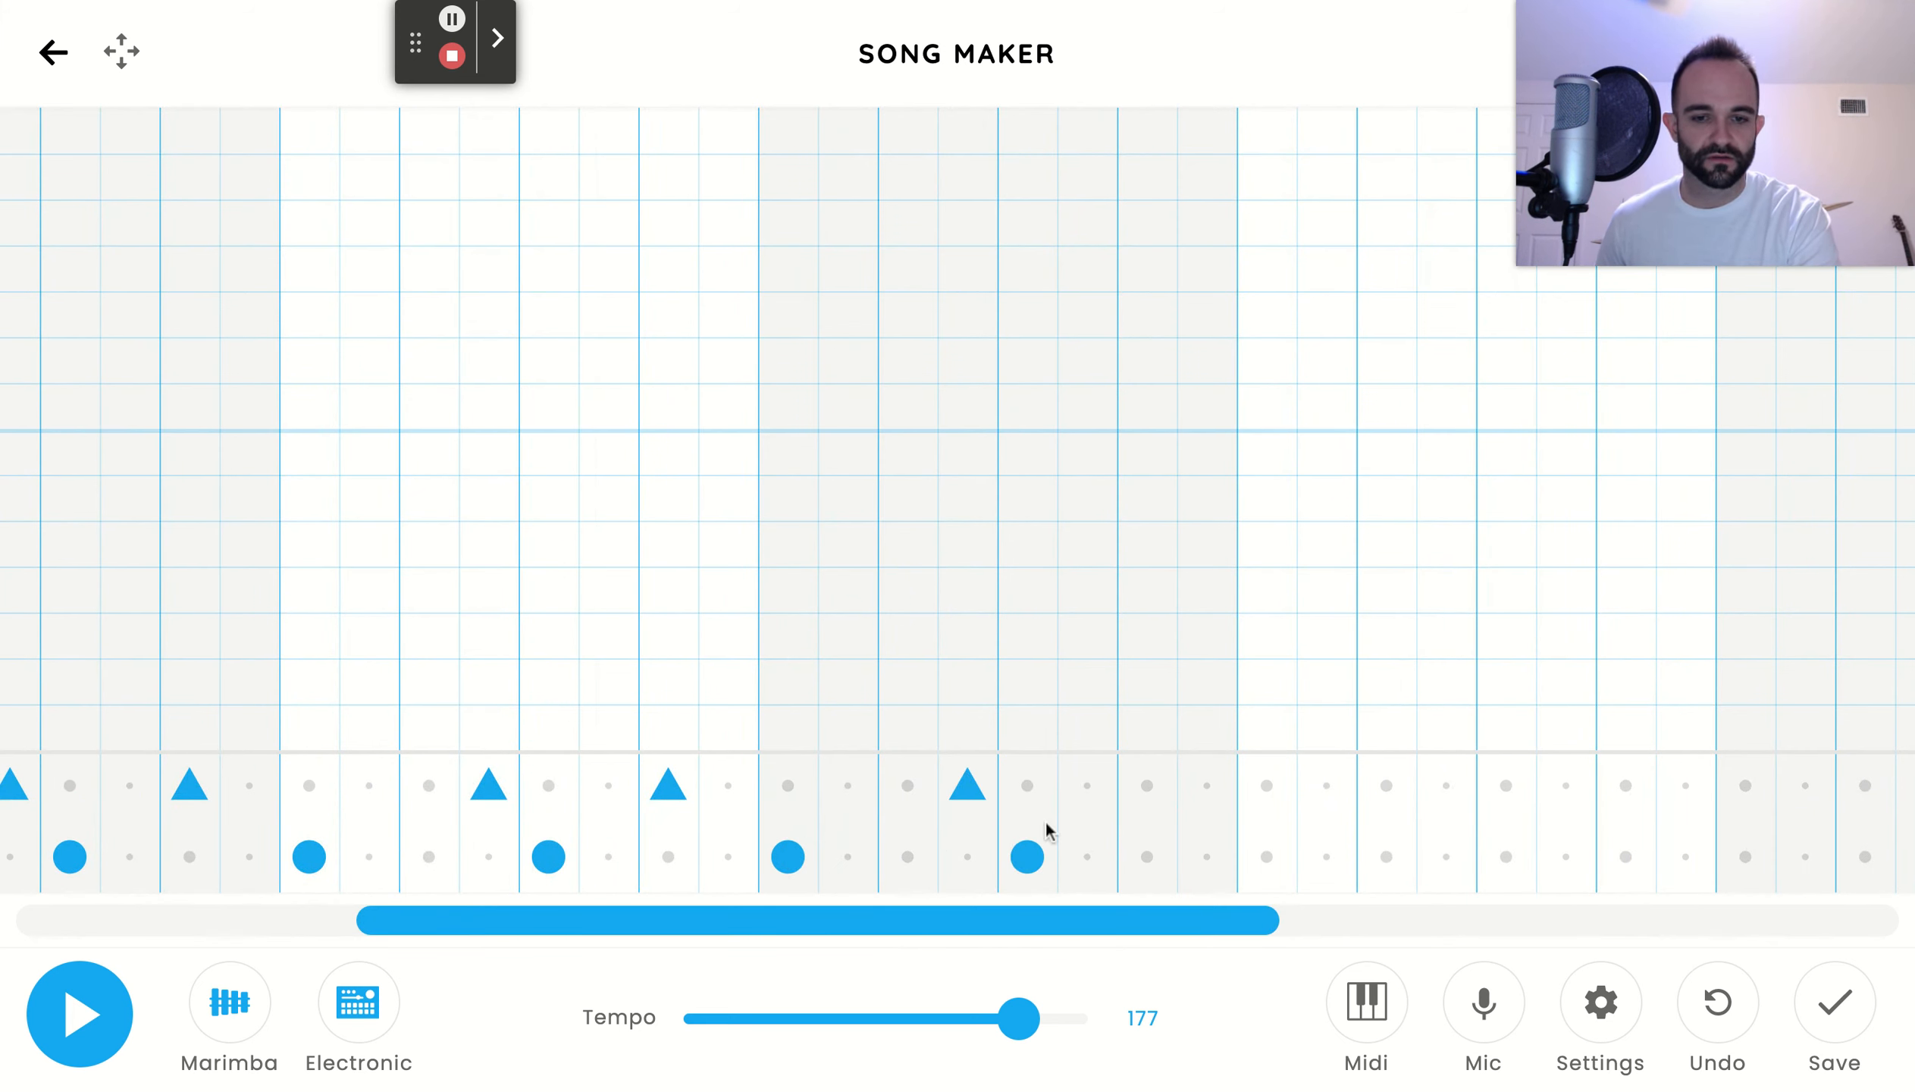
click(1148, 785)
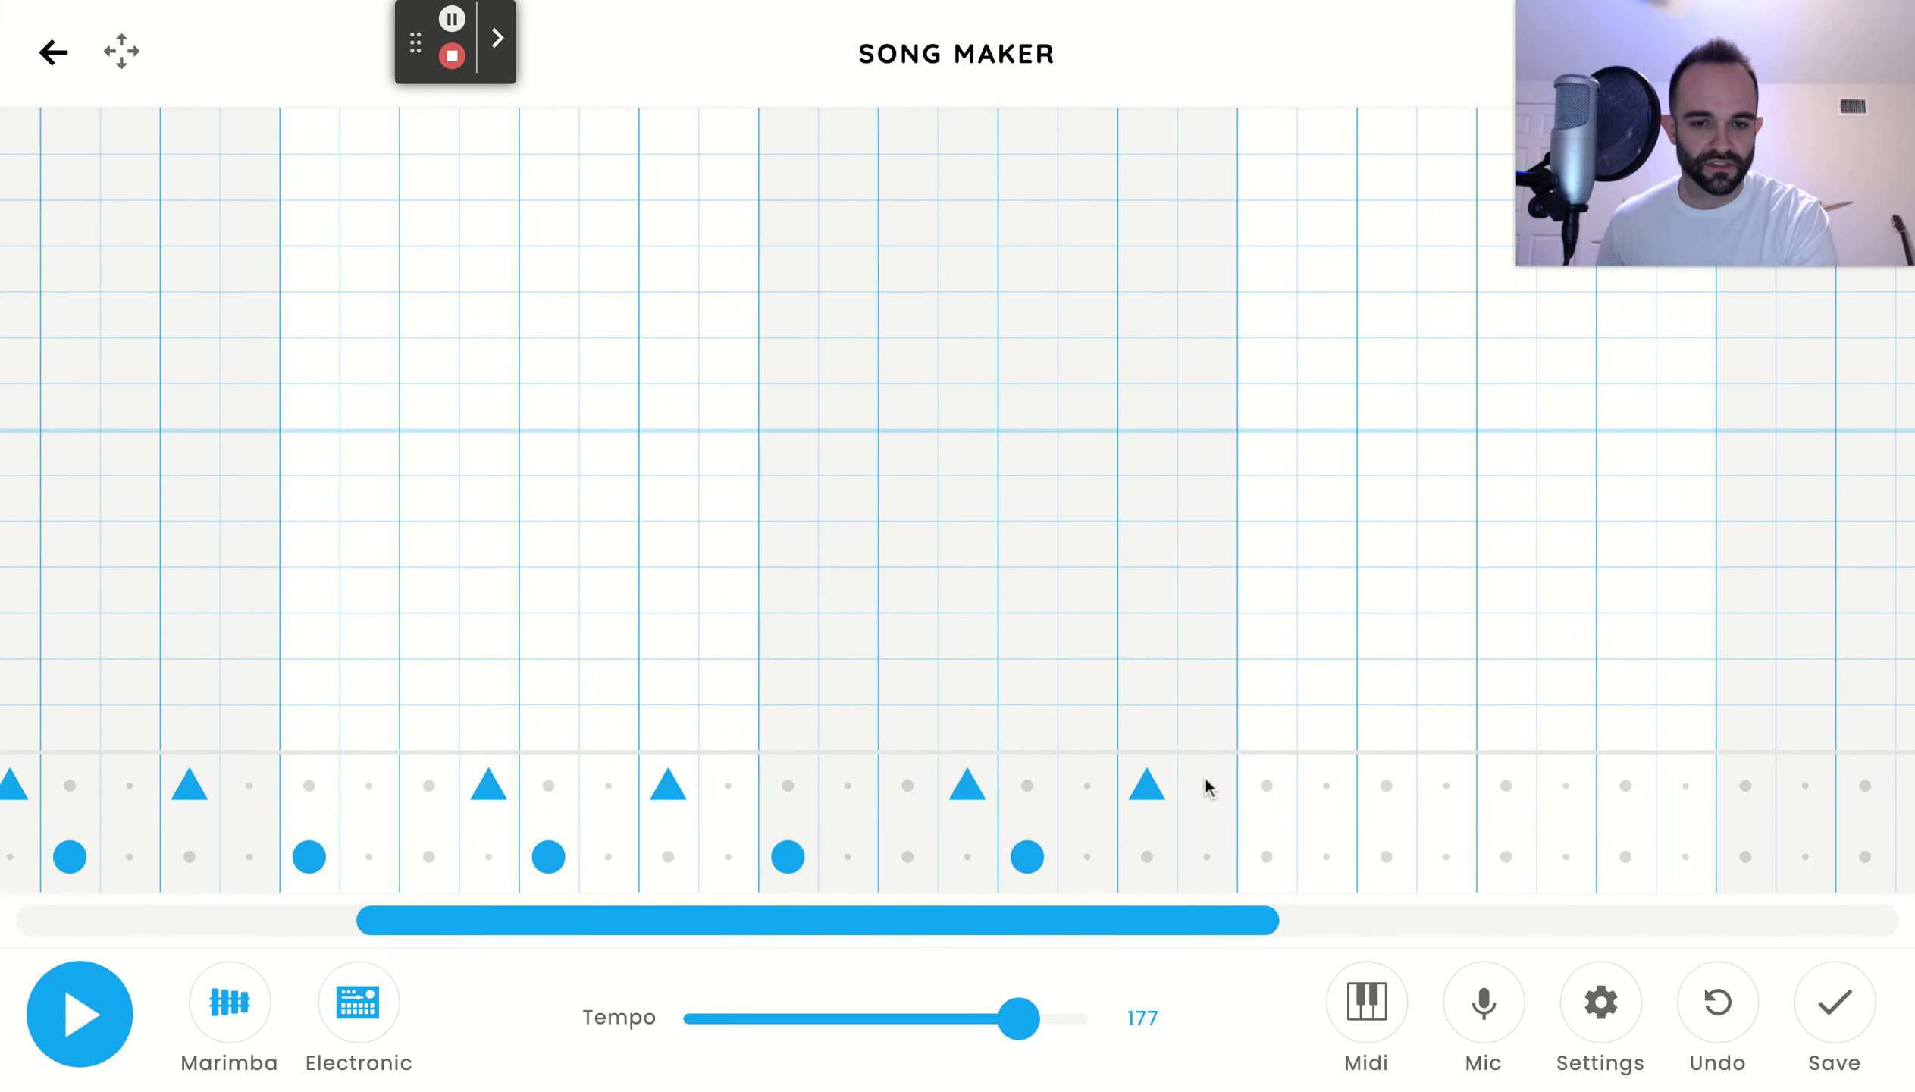
Continue the same circle and triangle drum pattern through bars 5 and 6
click(1169, 946)
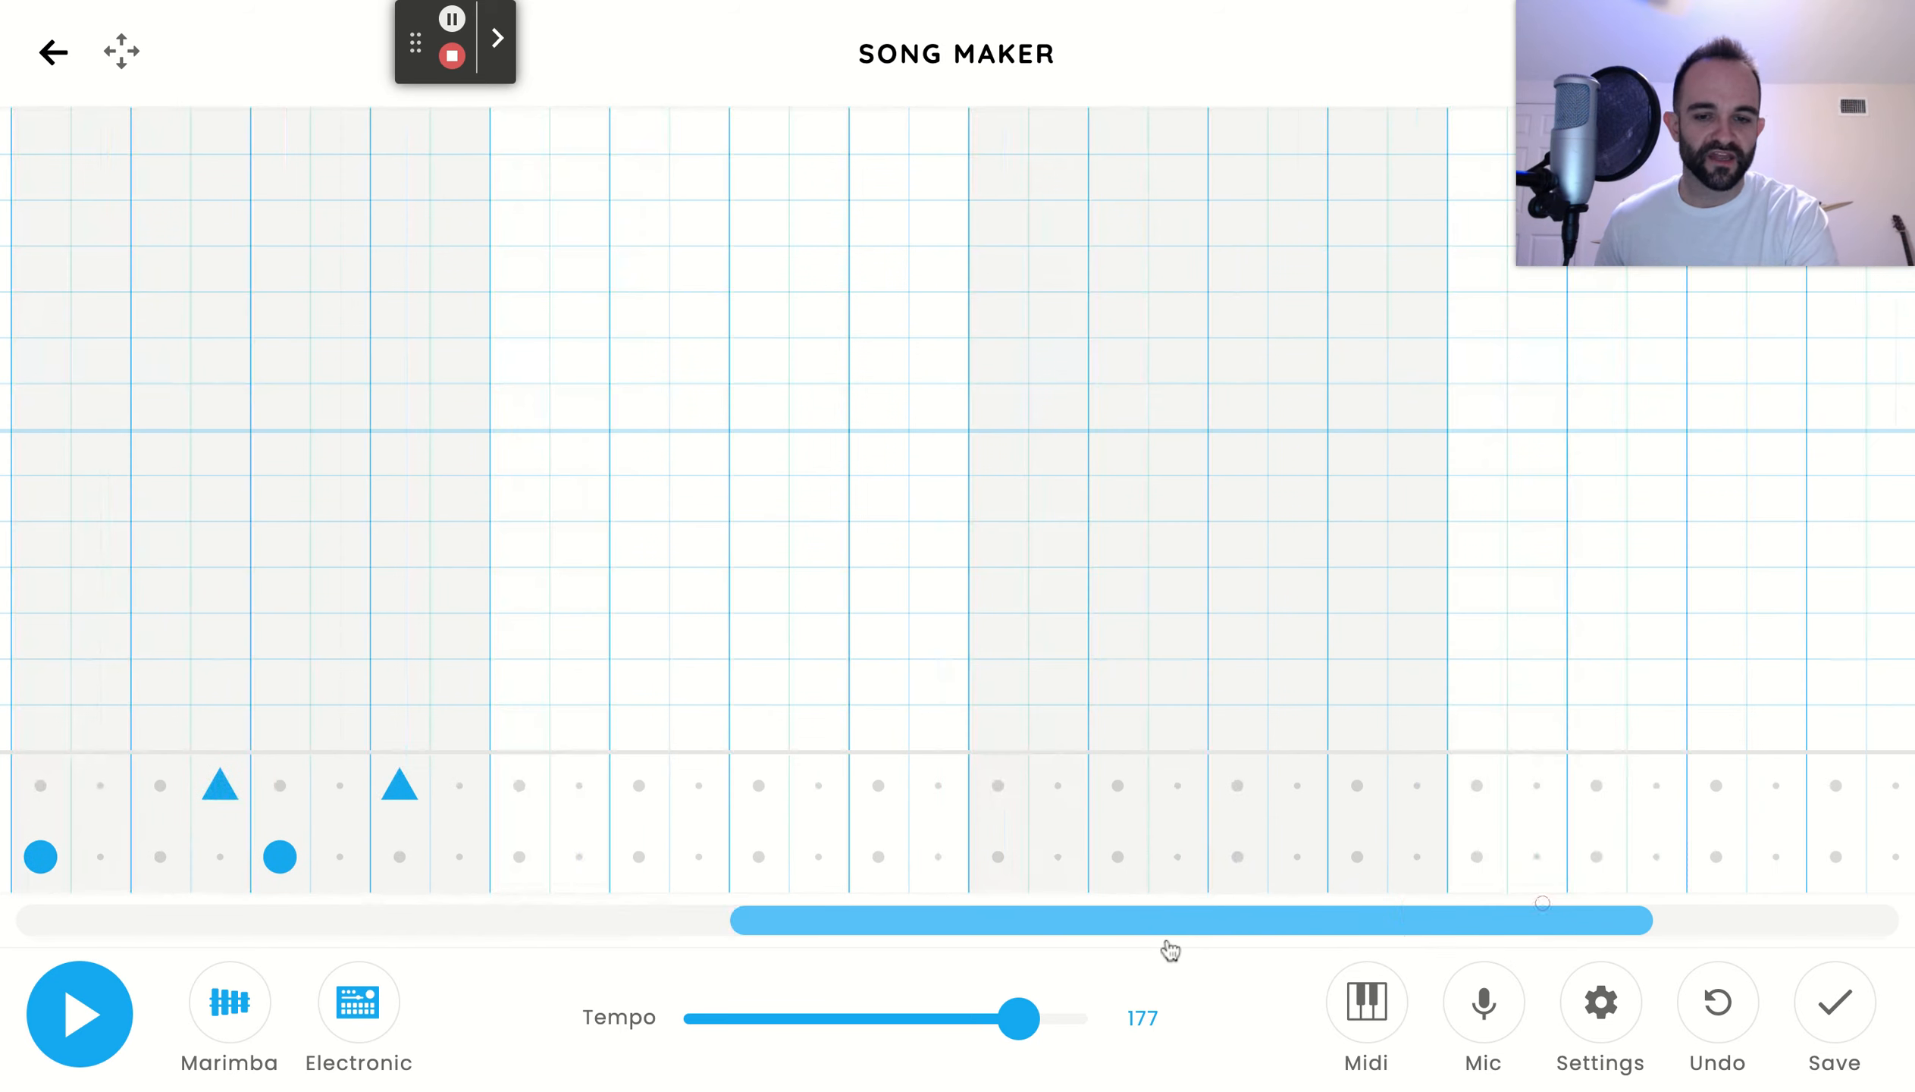
click(531, 843)
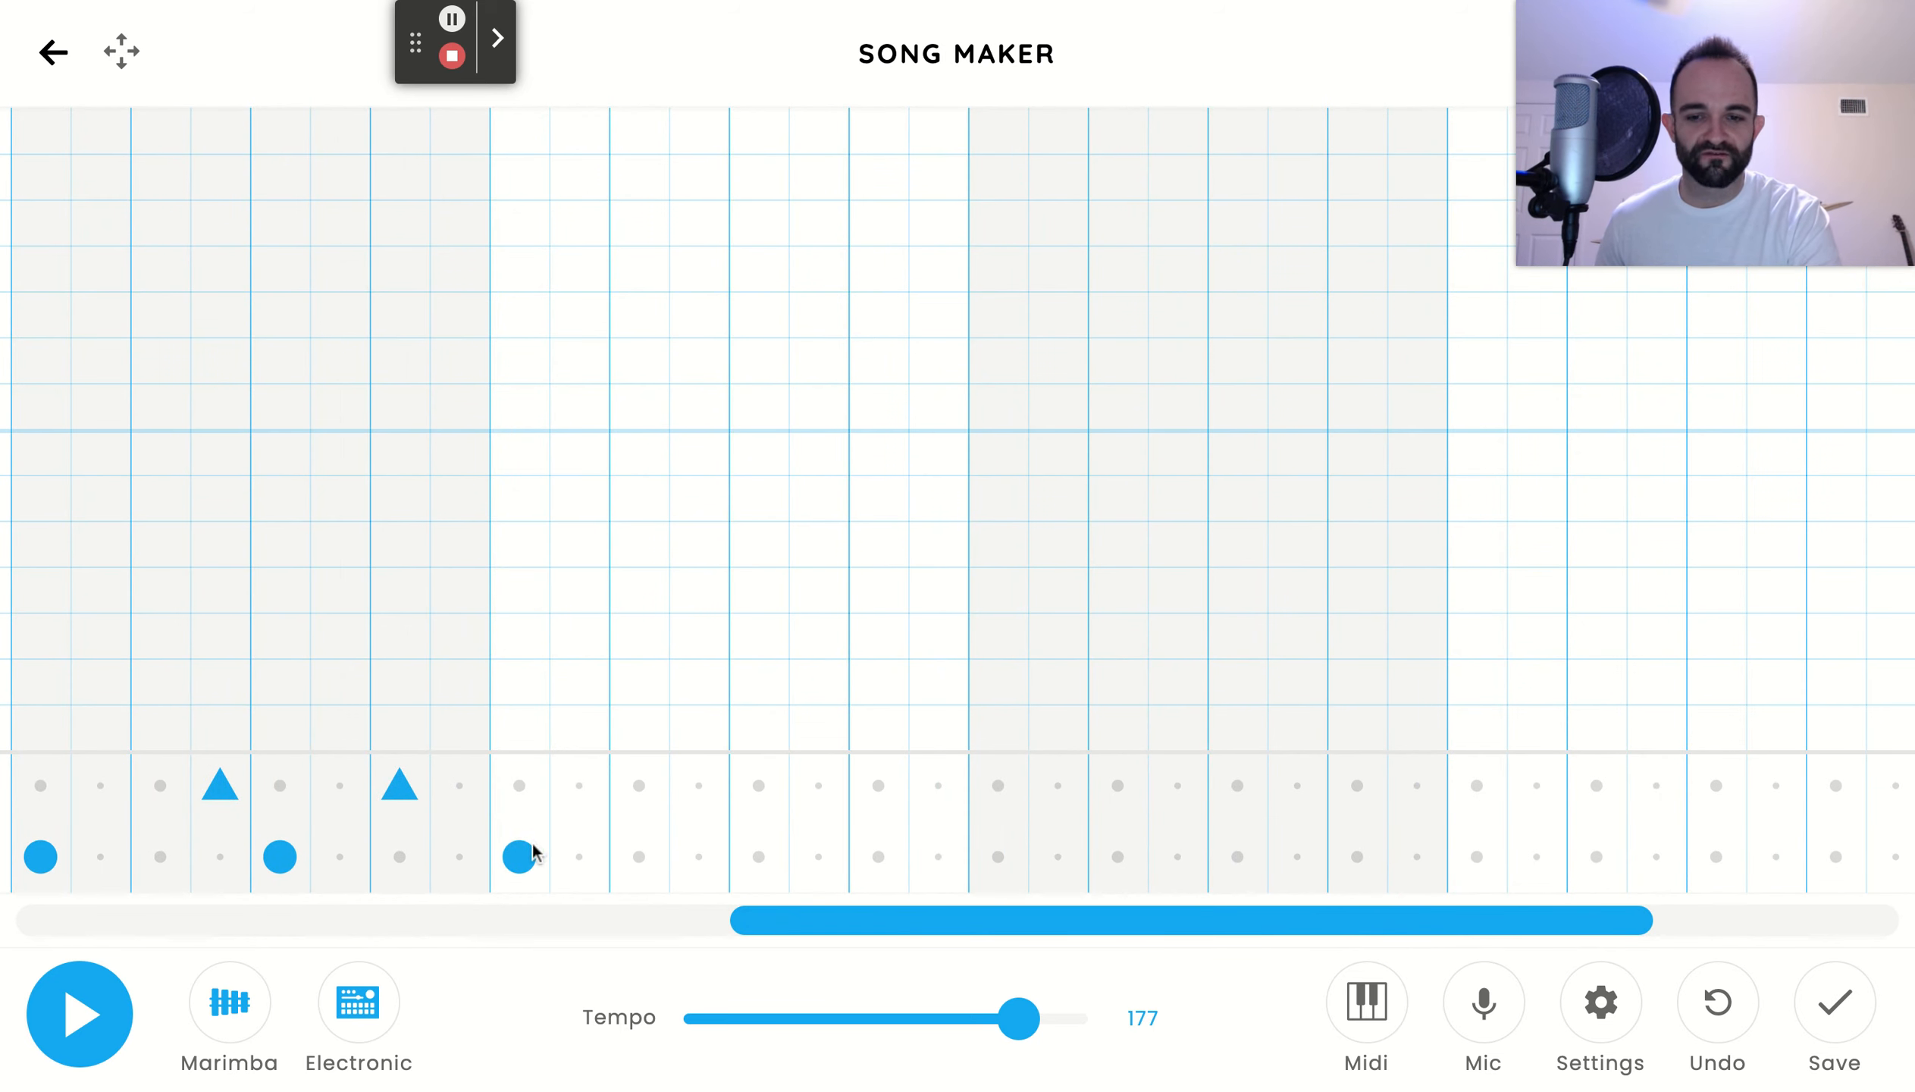
click(696, 788)
click(752, 860)
click(878, 787)
click(998, 854)
click(1178, 785)
drag(1219, 923, 1484, 887)
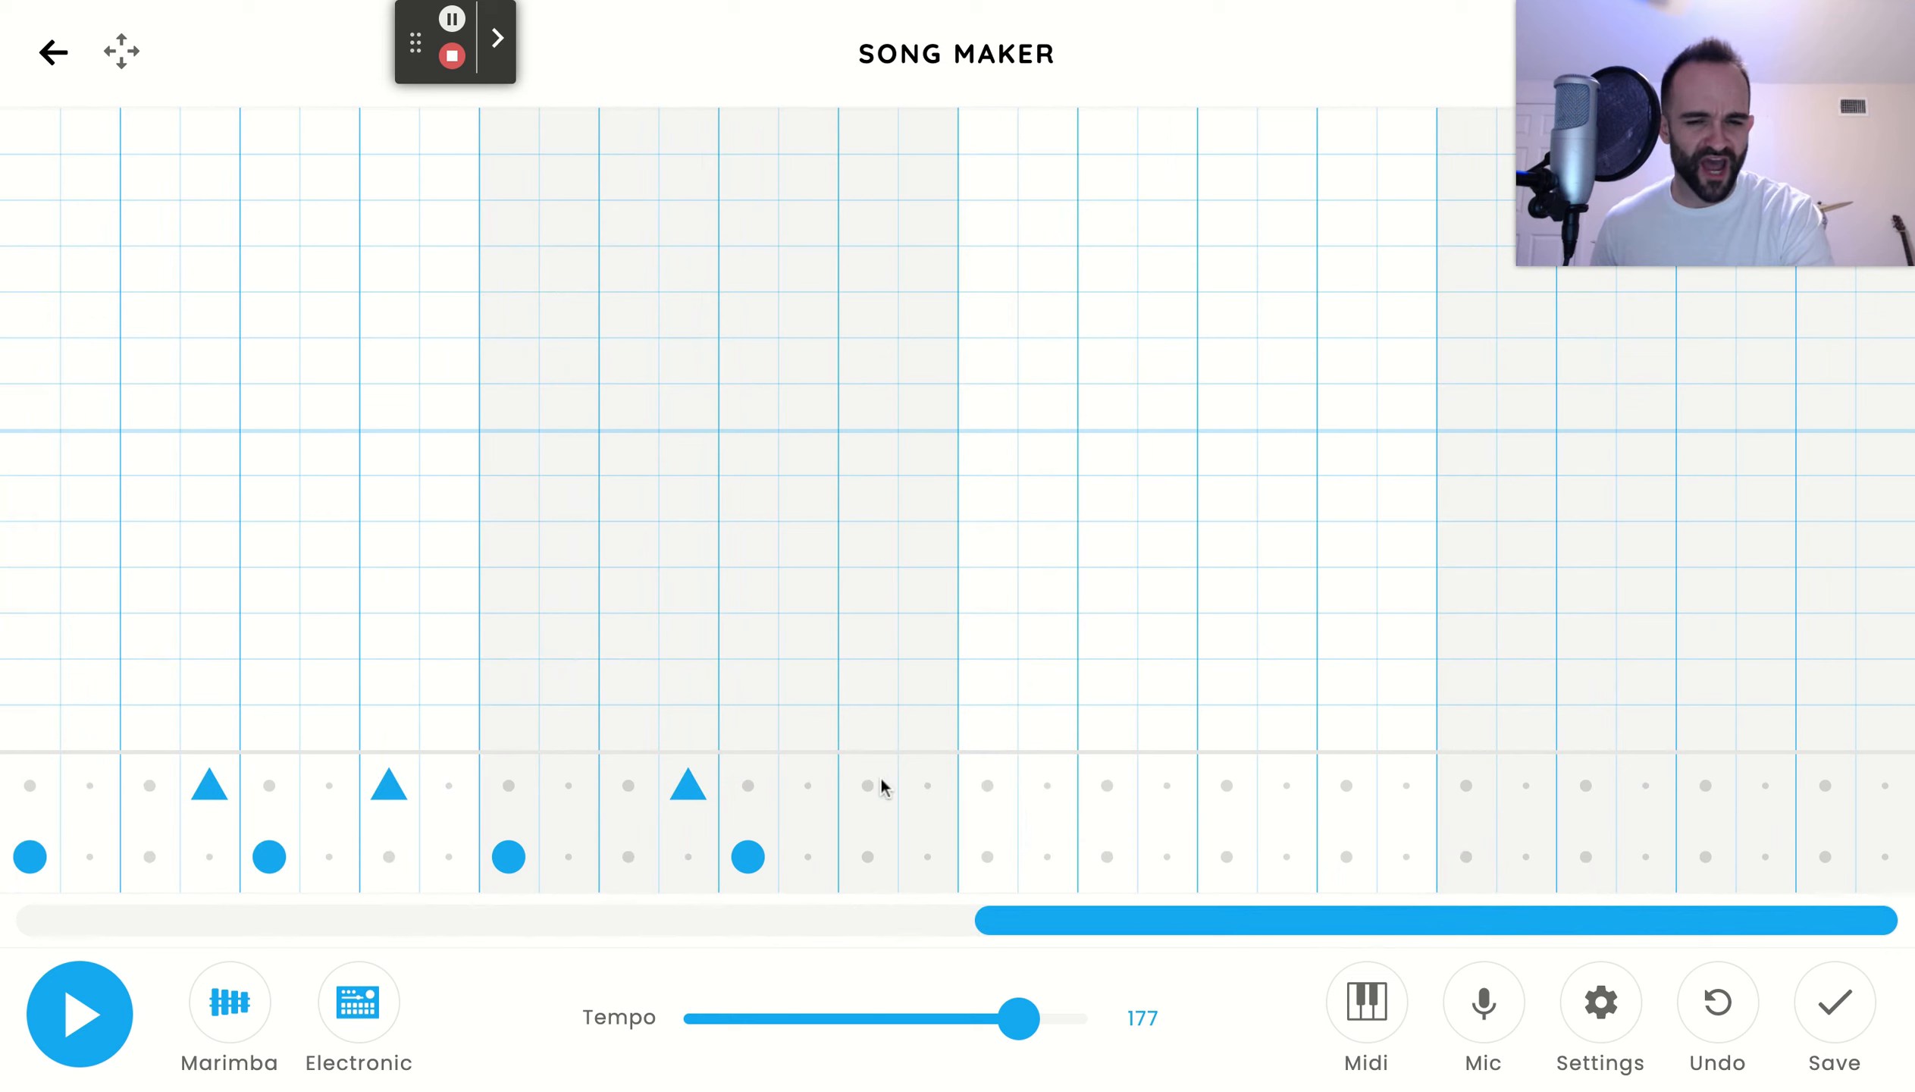
Complete the percussion by repeating the drum pattern in bars 7 and 8
click(987, 857)
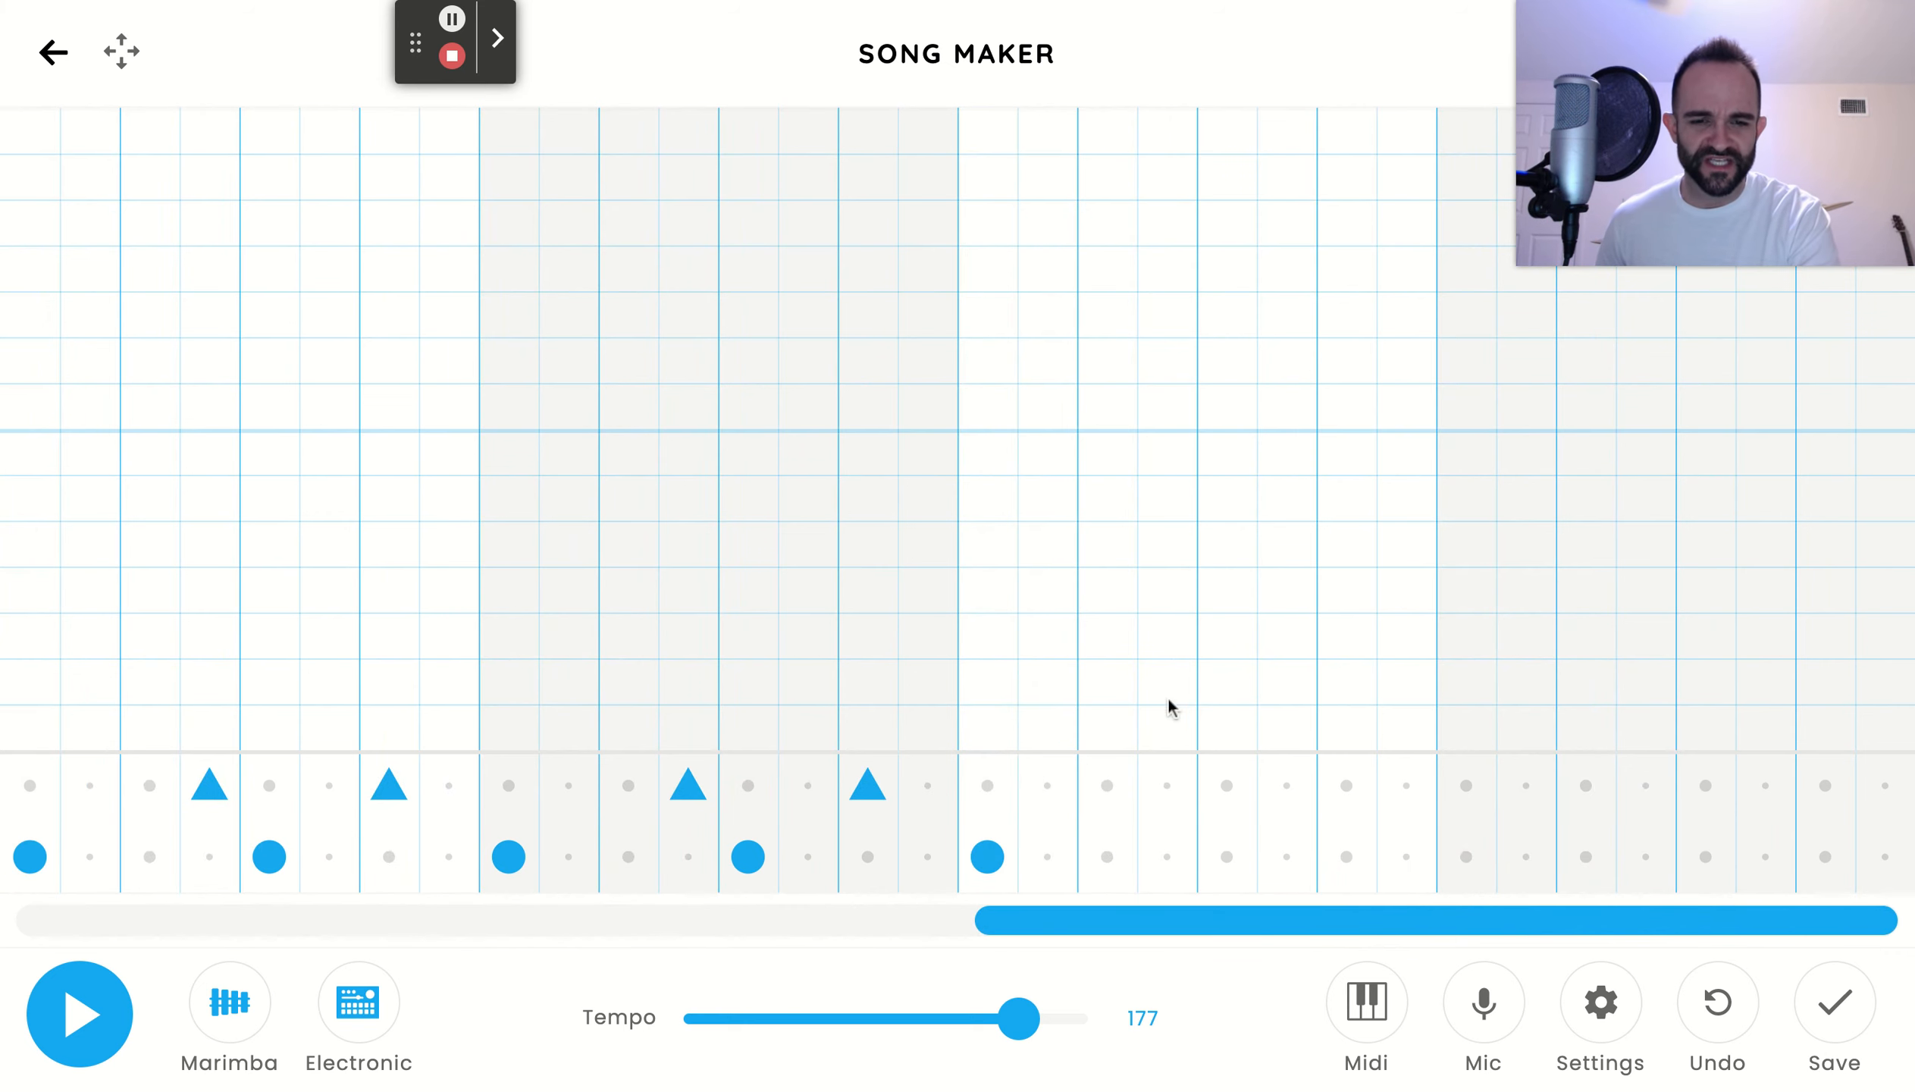
click(1167, 783)
click(1229, 857)
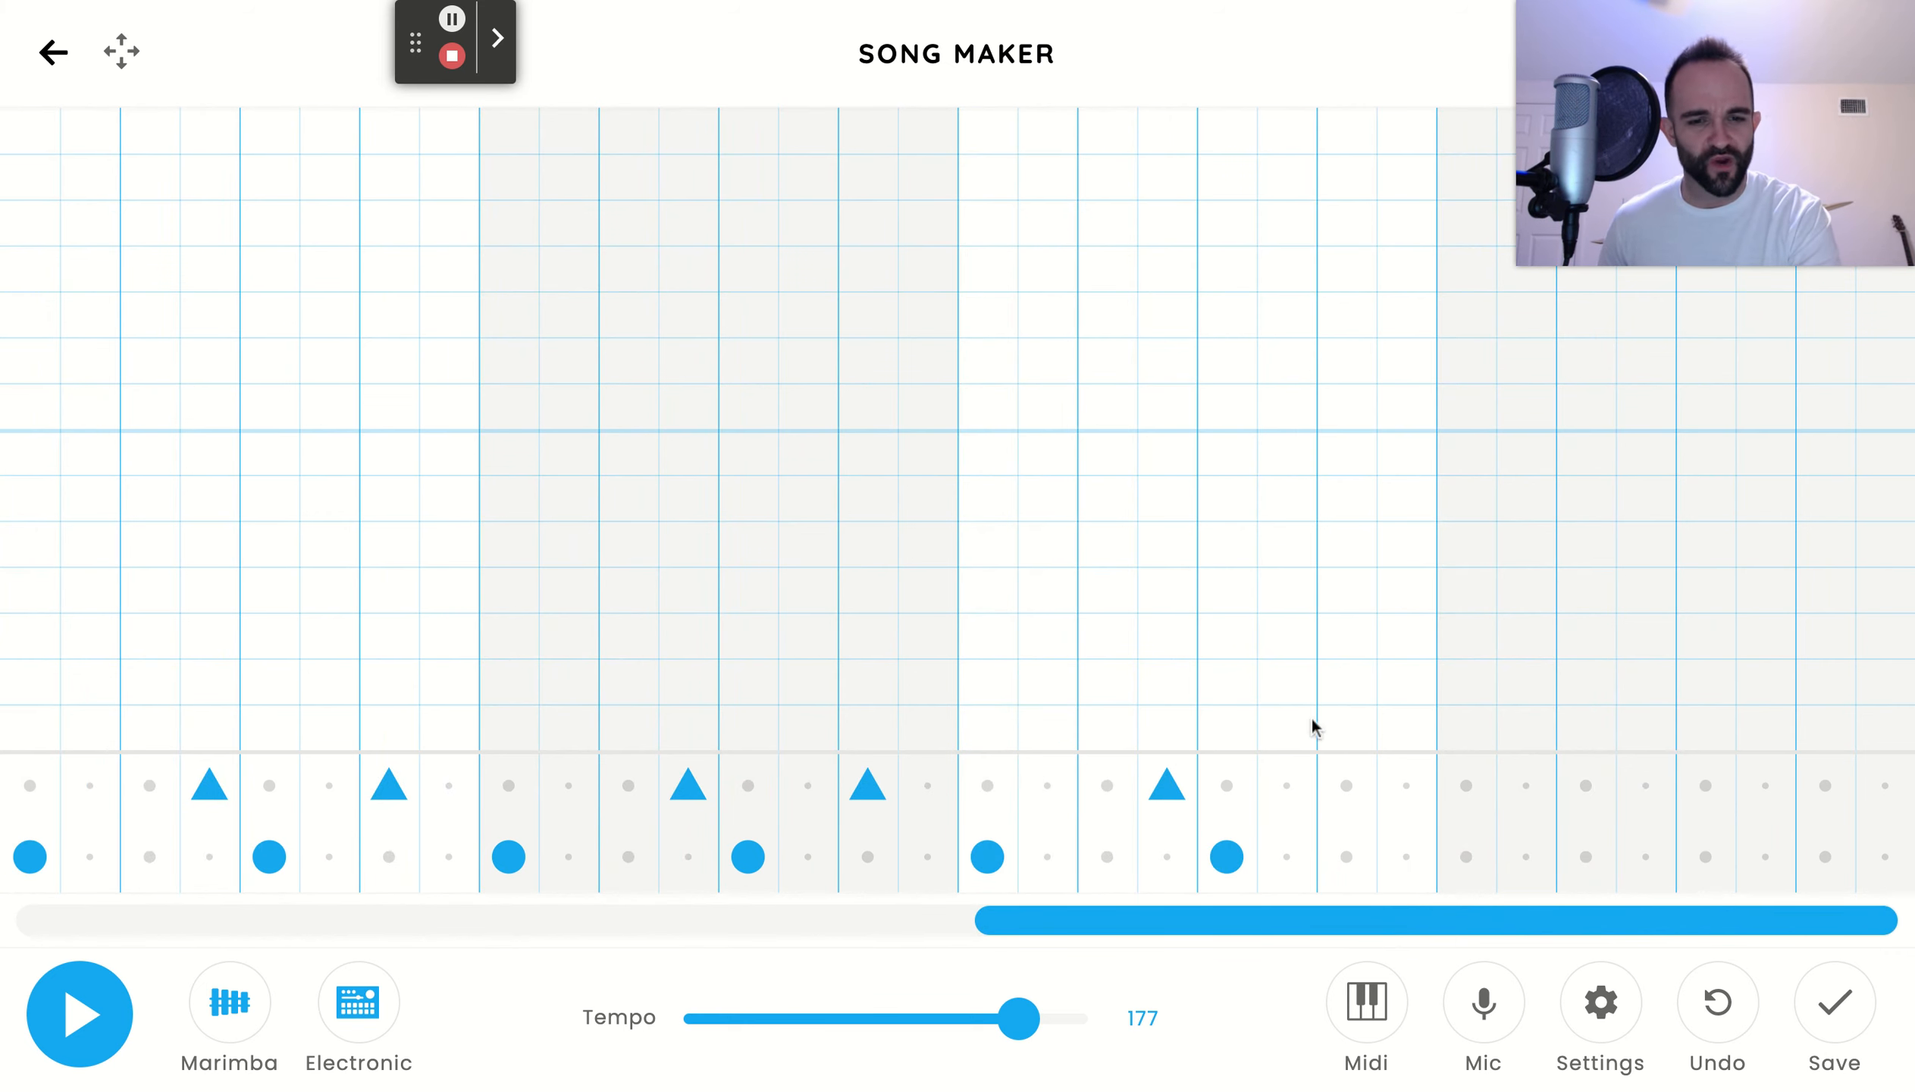
click(1466, 857)
click(1646, 785)
click(1706, 856)
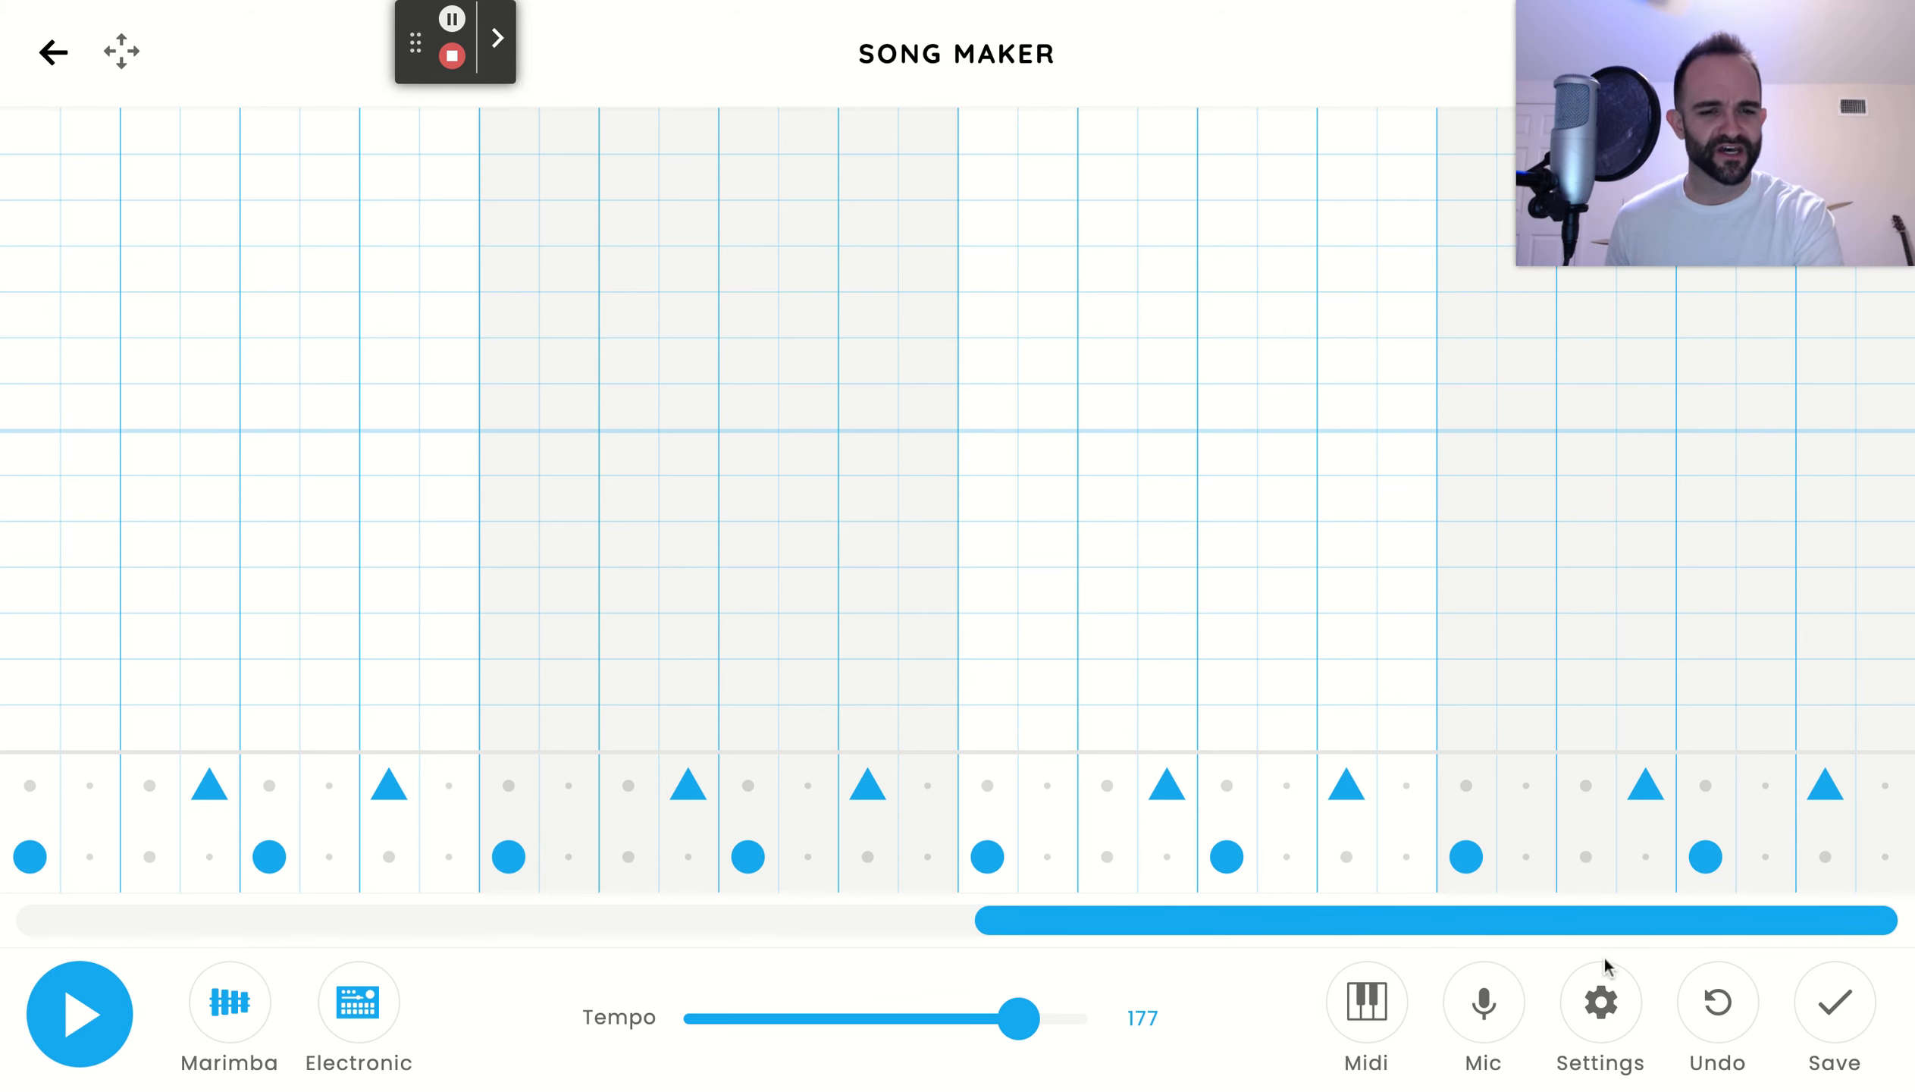
Play the song from its beginning to listen to the drum beat, and stop the playback
click(1640, 932)
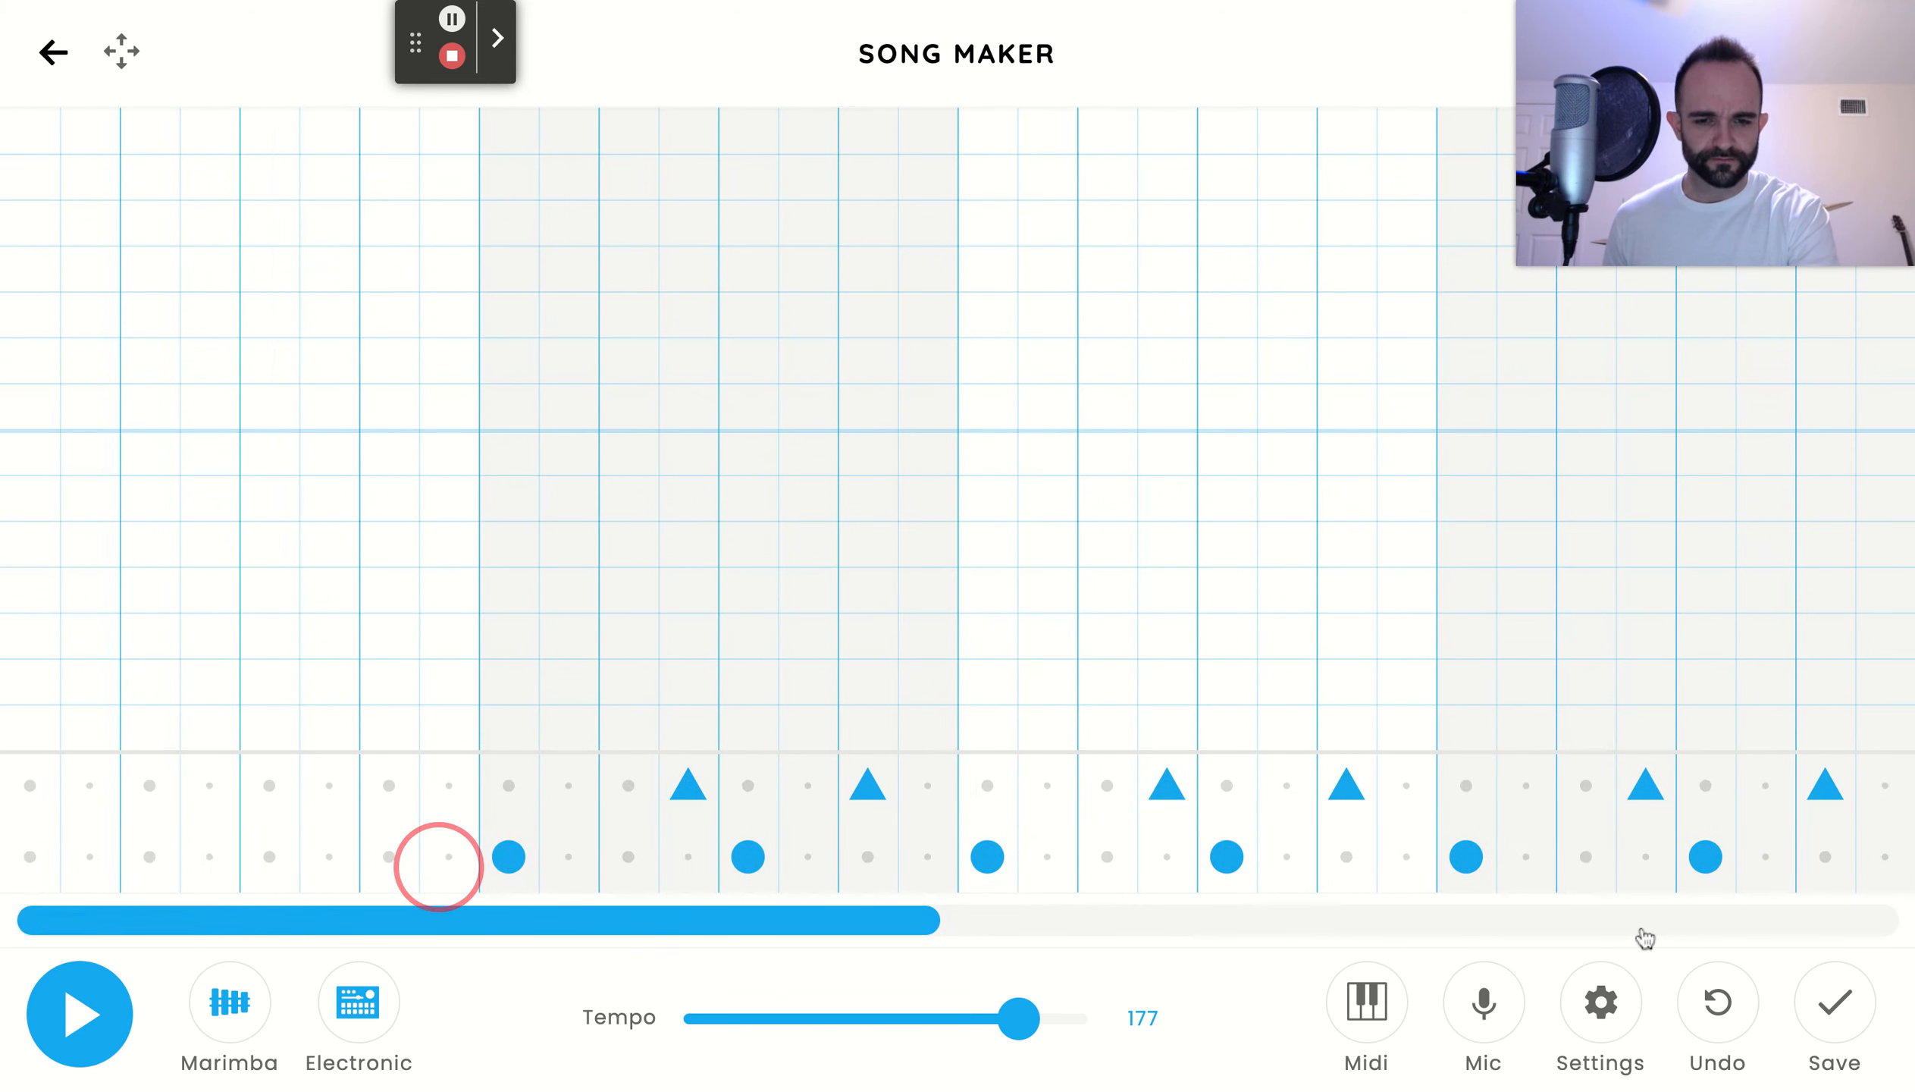
drag(312, 924, 21, 1013)
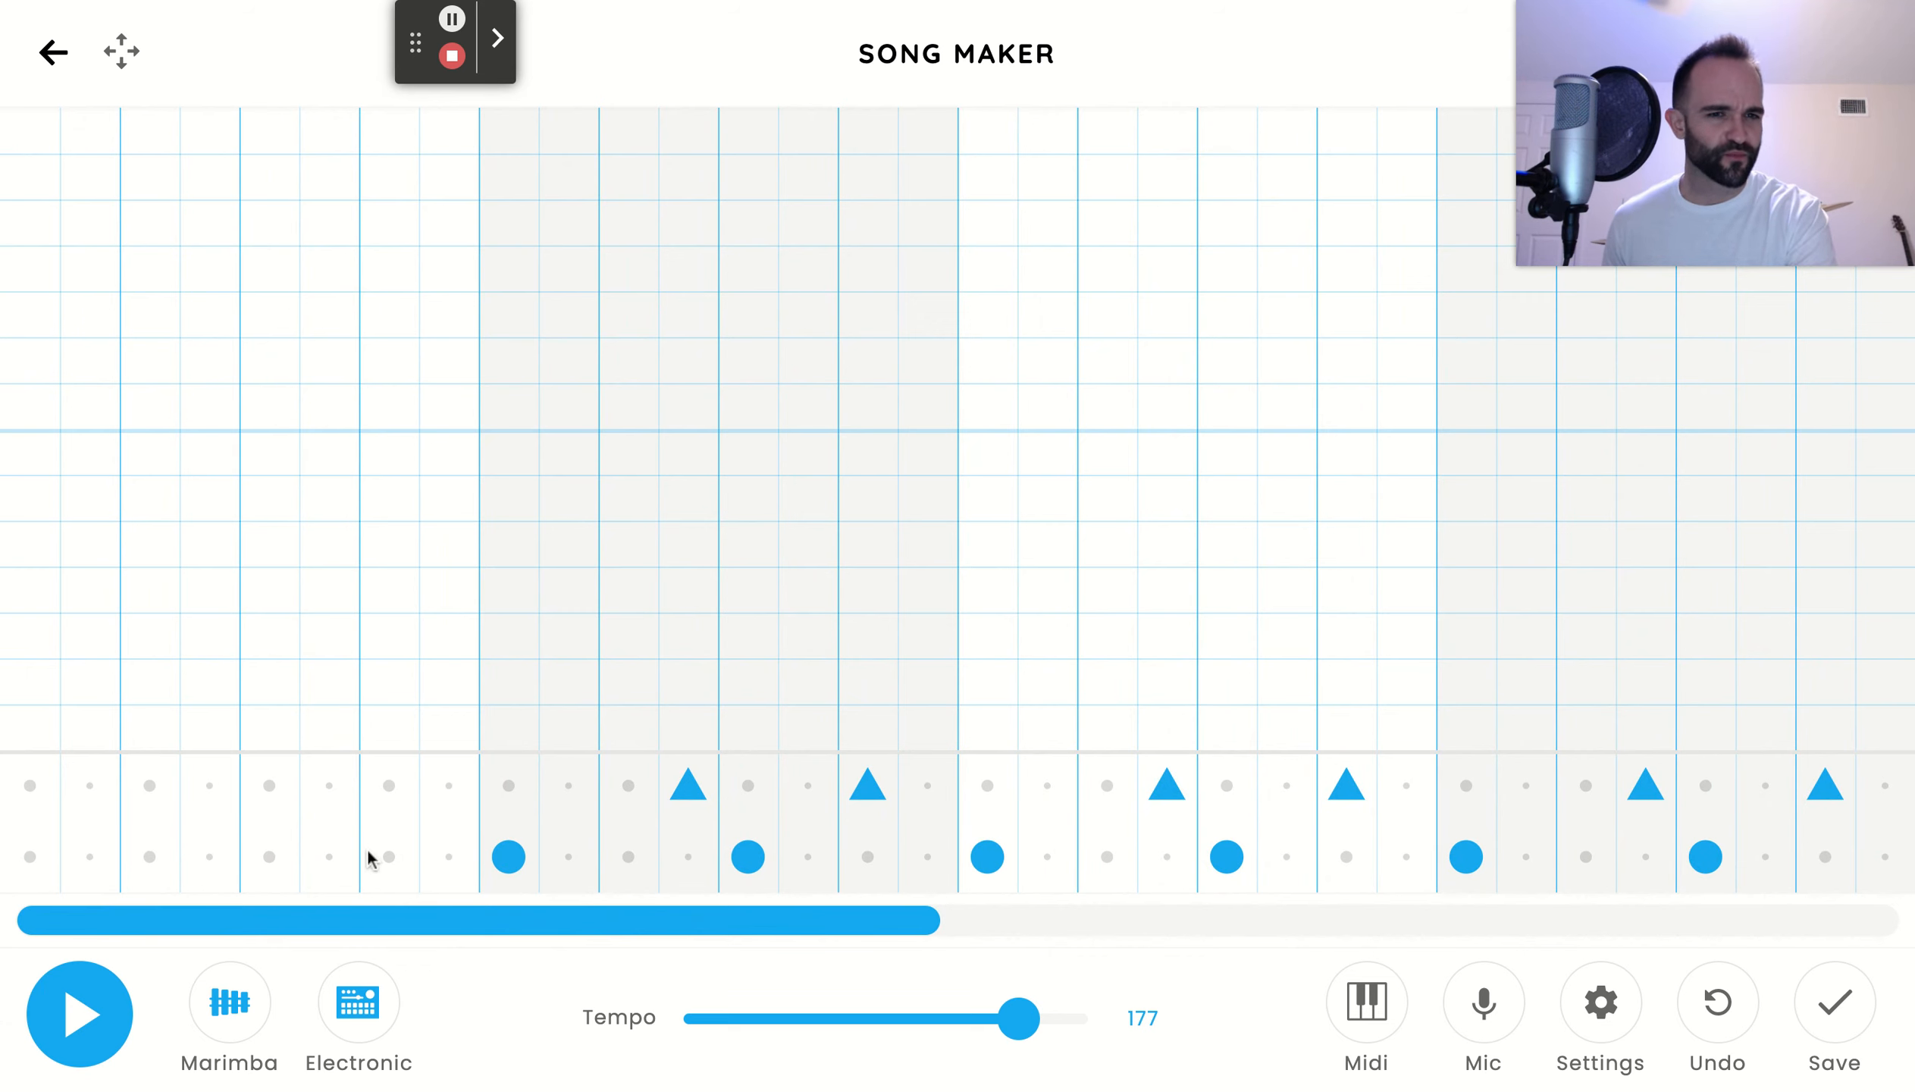
click(80, 1023)
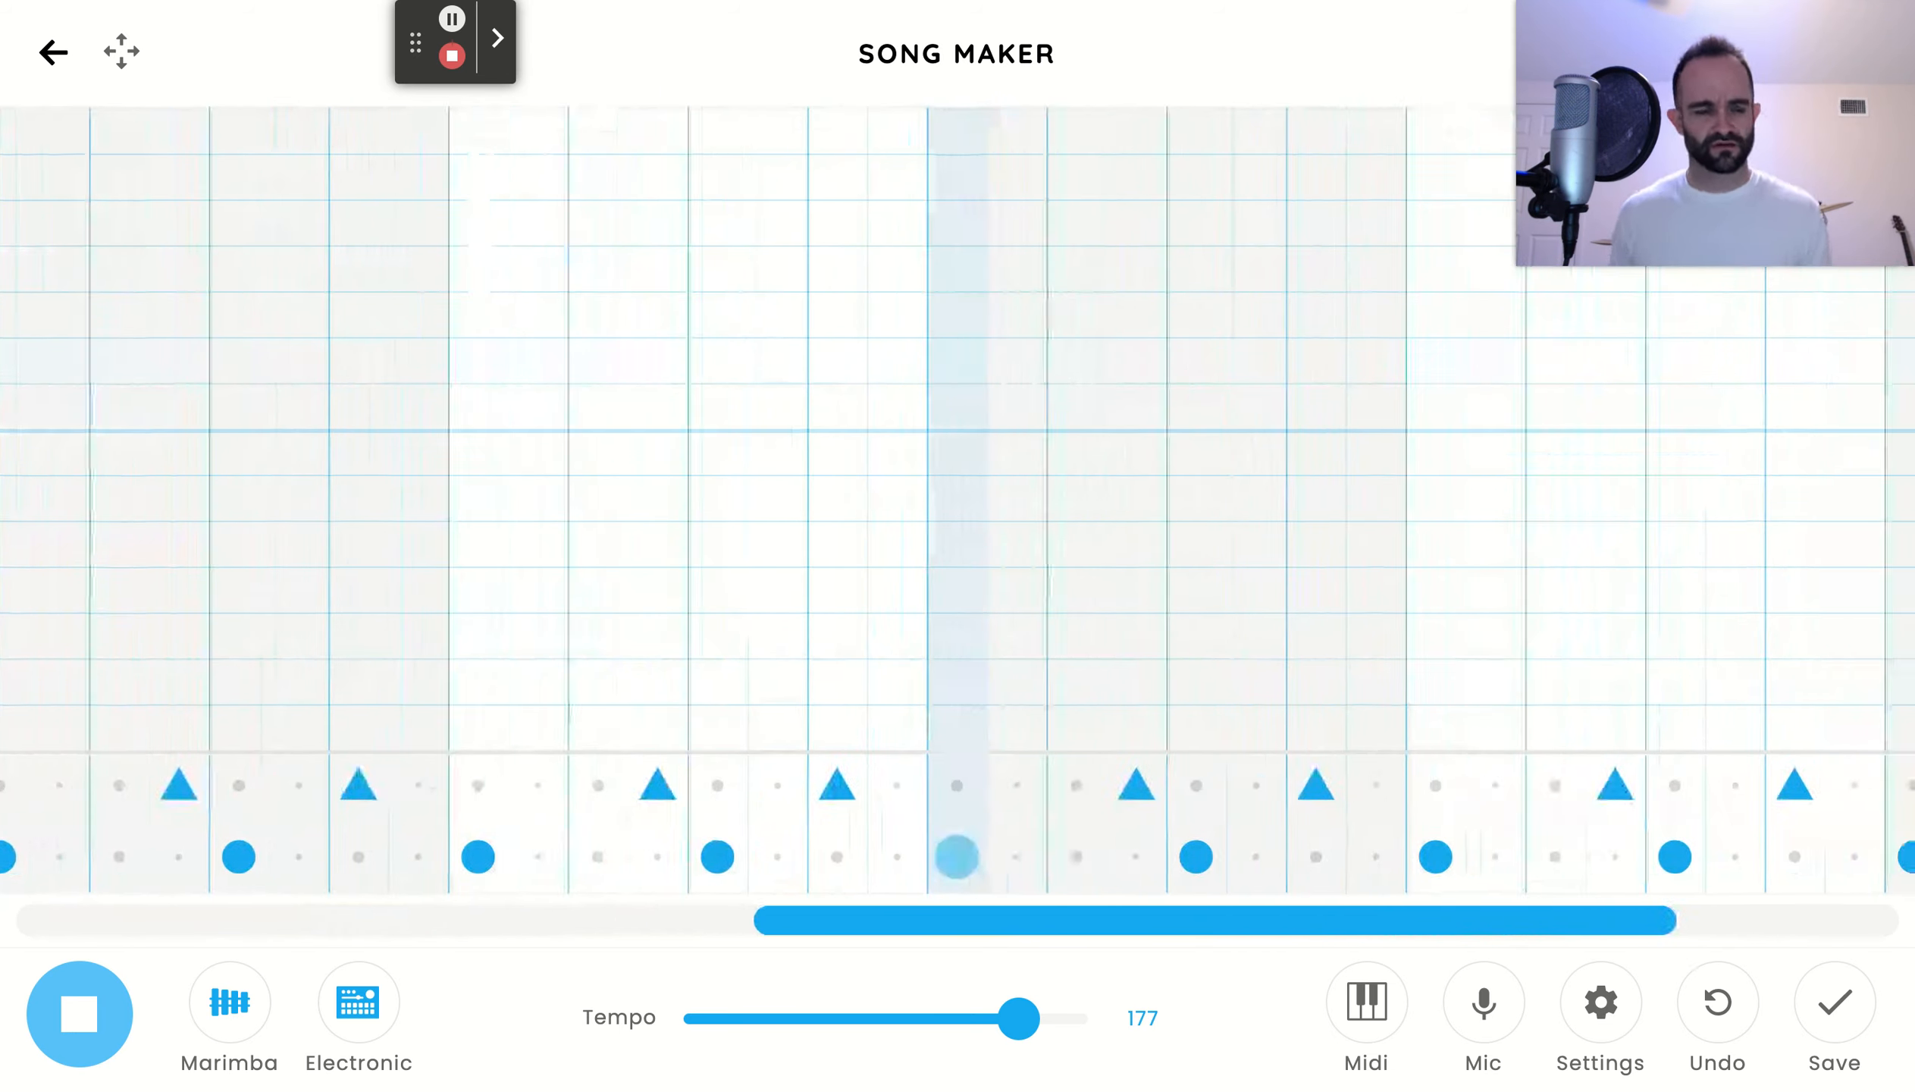
click(79, 1014)
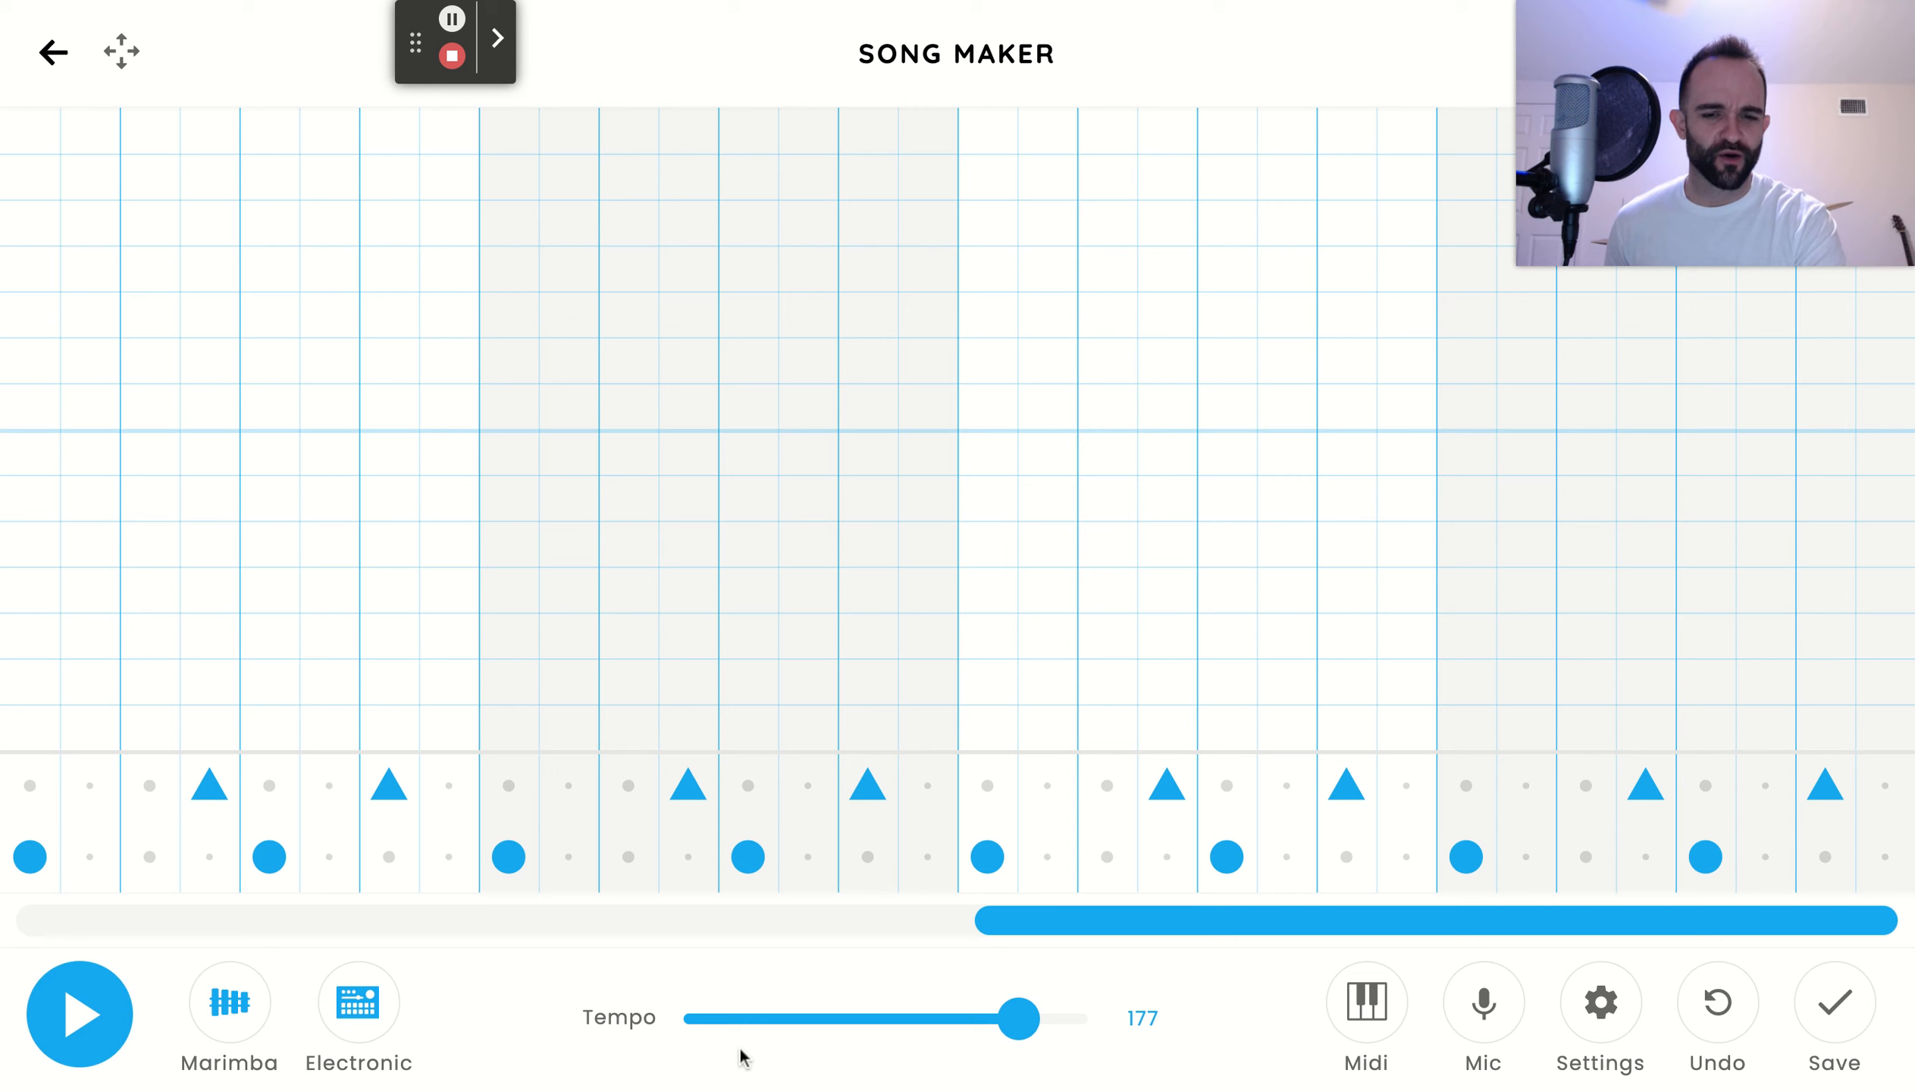
Enter upper C and B on beats 1 and 3 of bar 1, A, E and four consecutive Es in bar 2, and play it back
click(1250, 923)
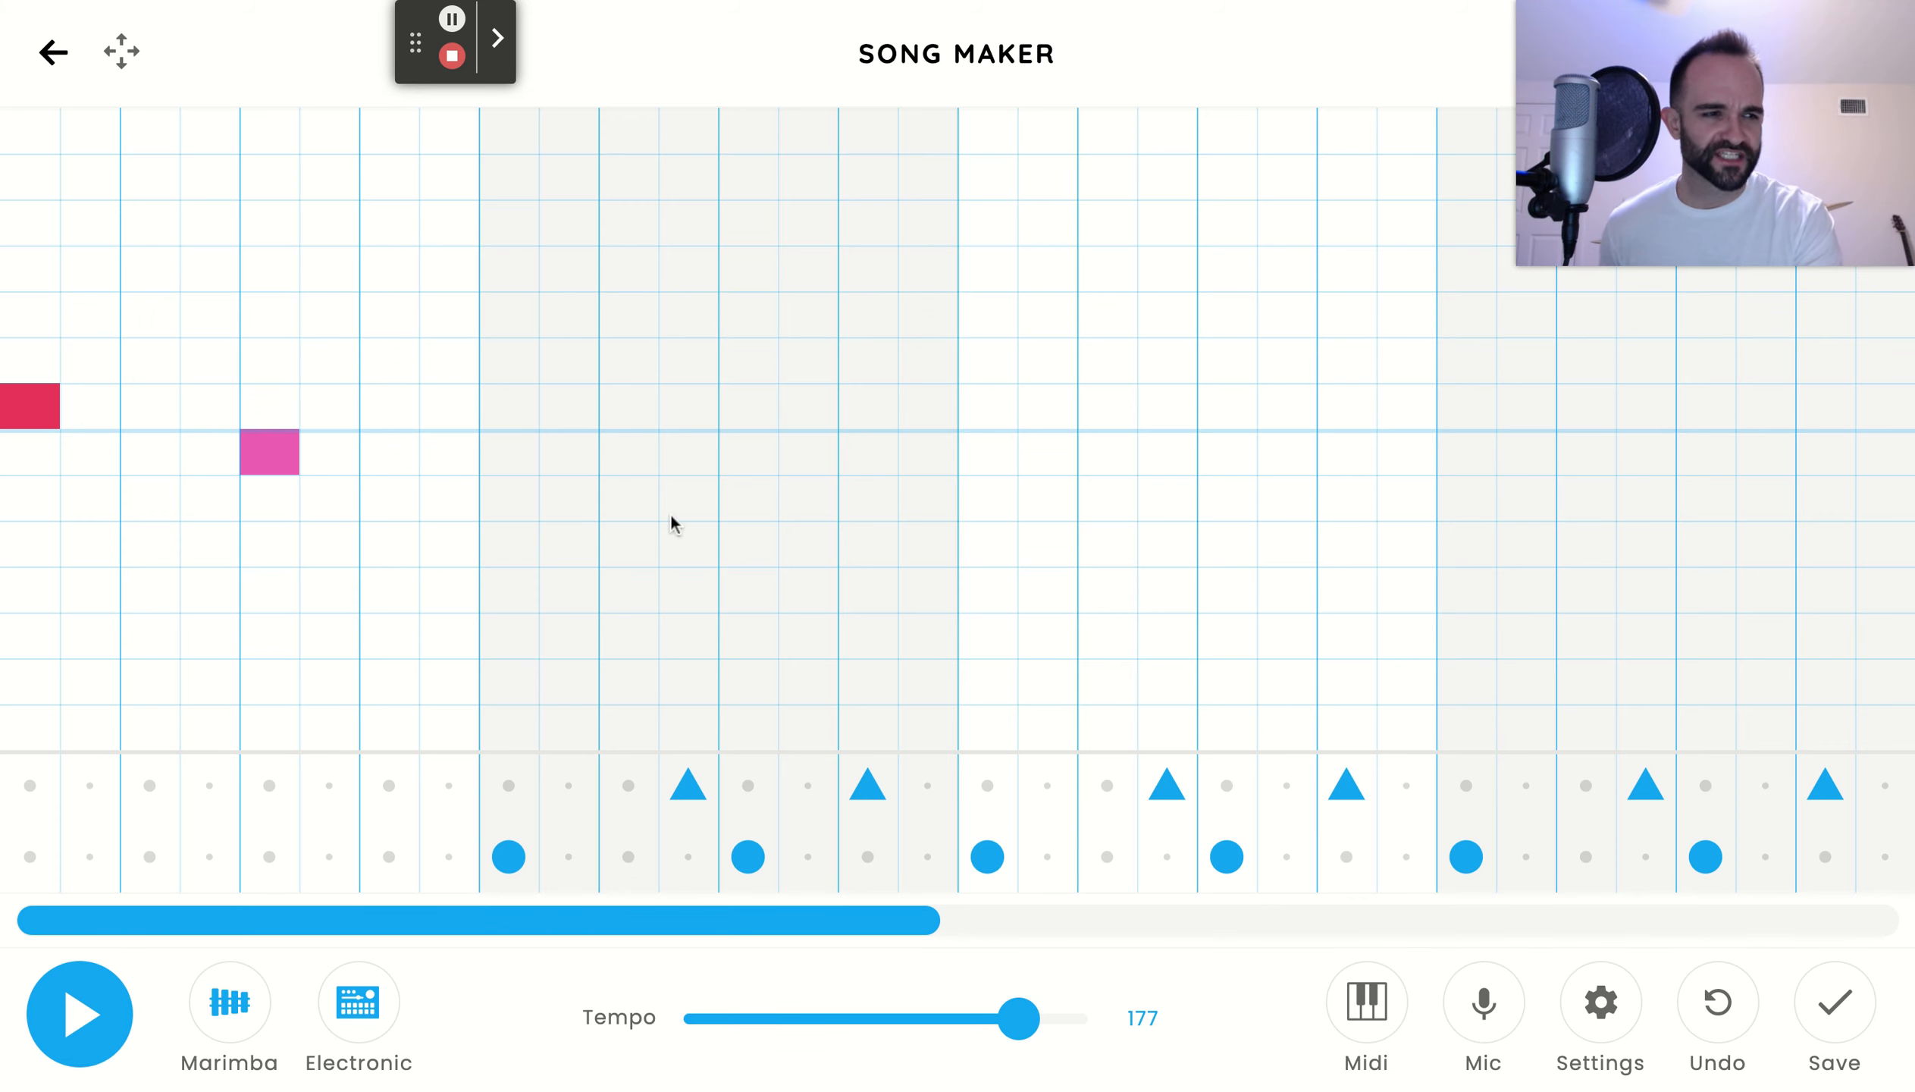
click(522, 502)
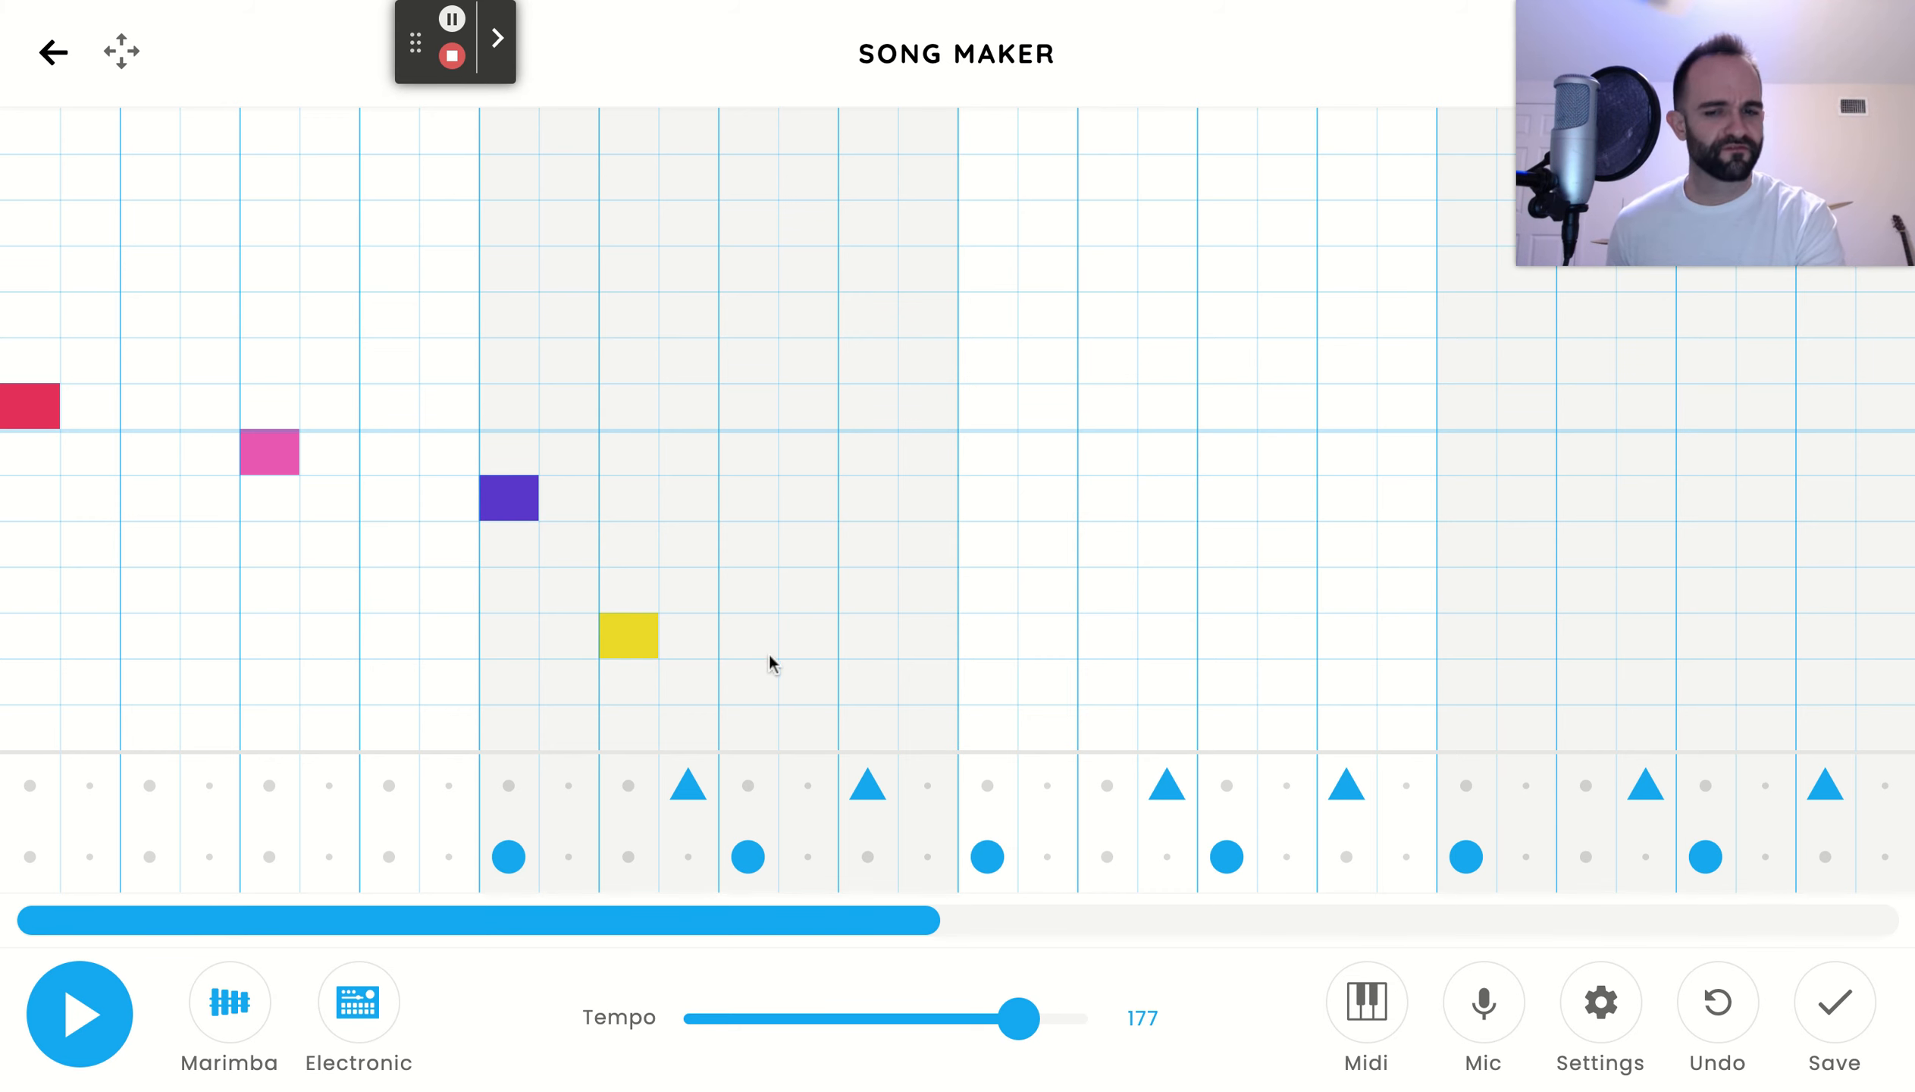
drag(766, 642, 920, 643)
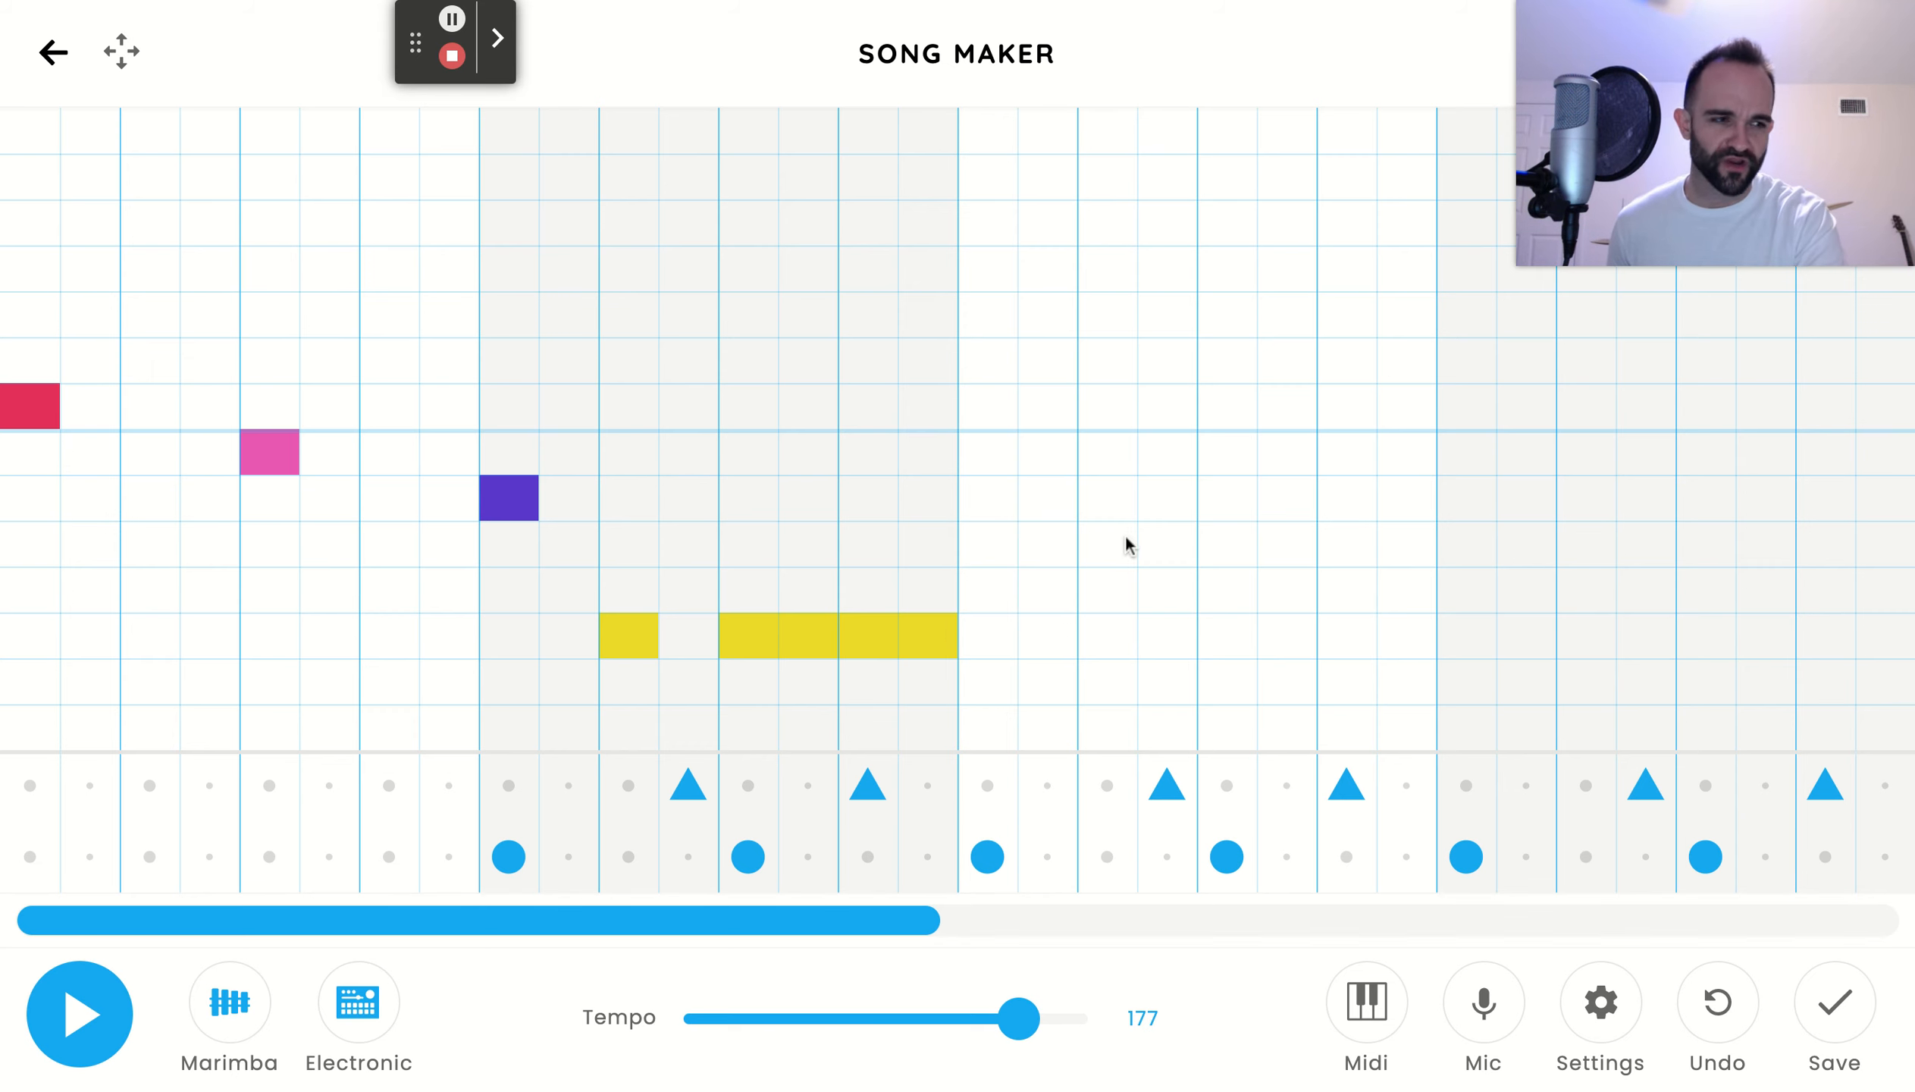
click(110, 1008)
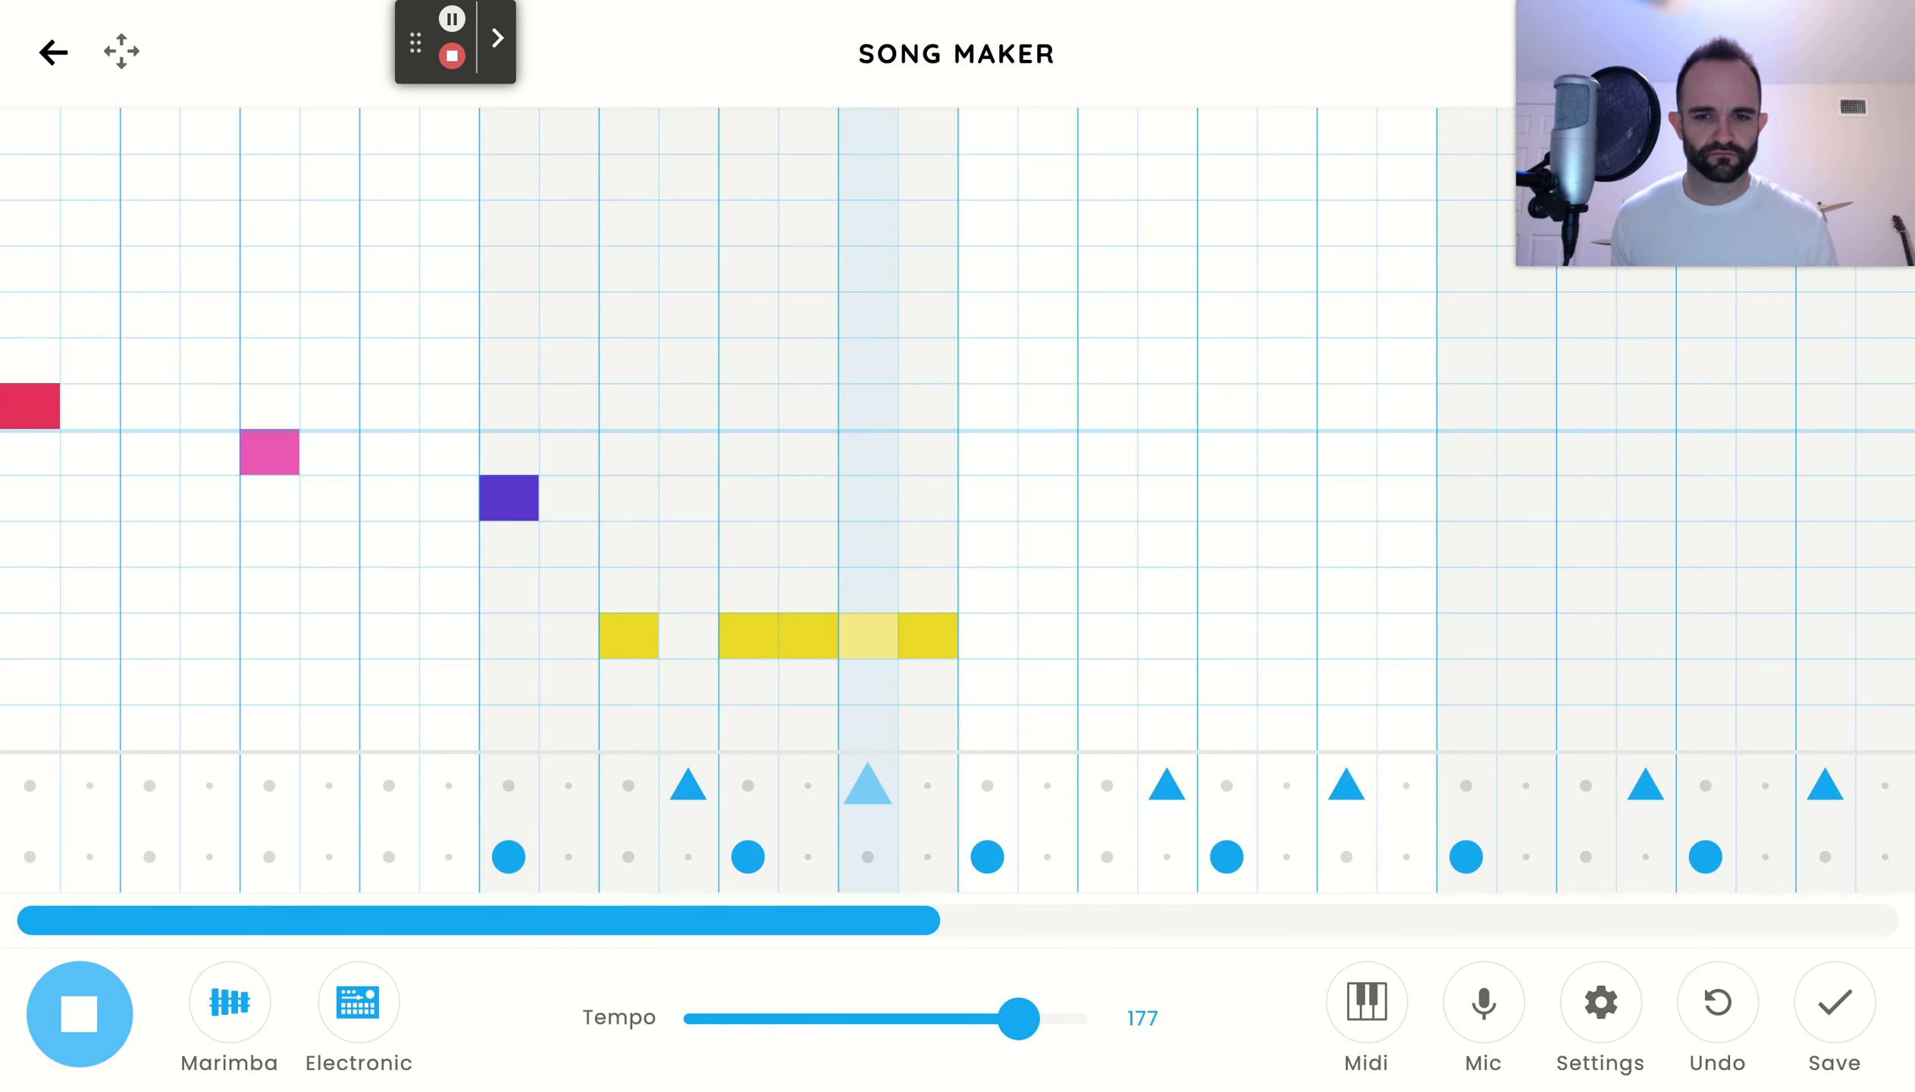
key(space)
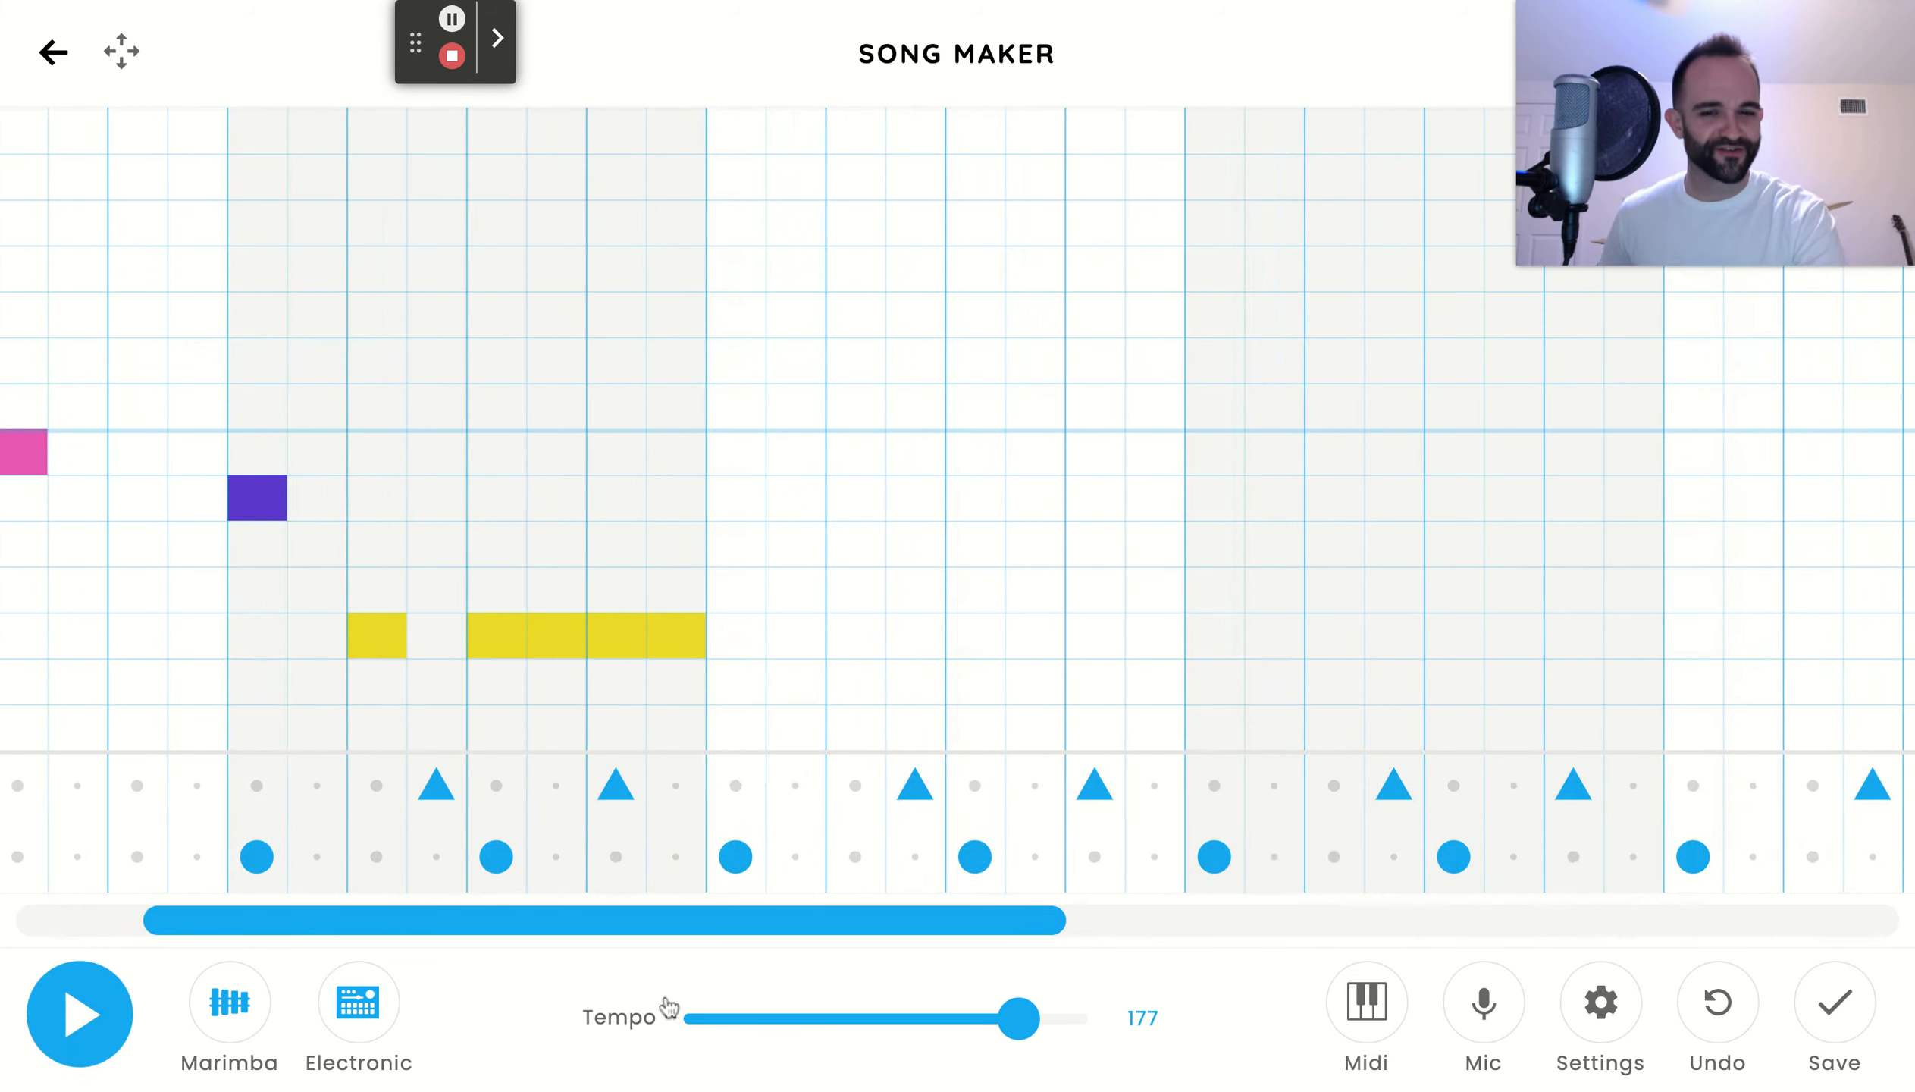
Fill bar 3 with five consecutive A notes from beat 1, a G on beat 4 and an A right after, and play it back
click(697, 929)
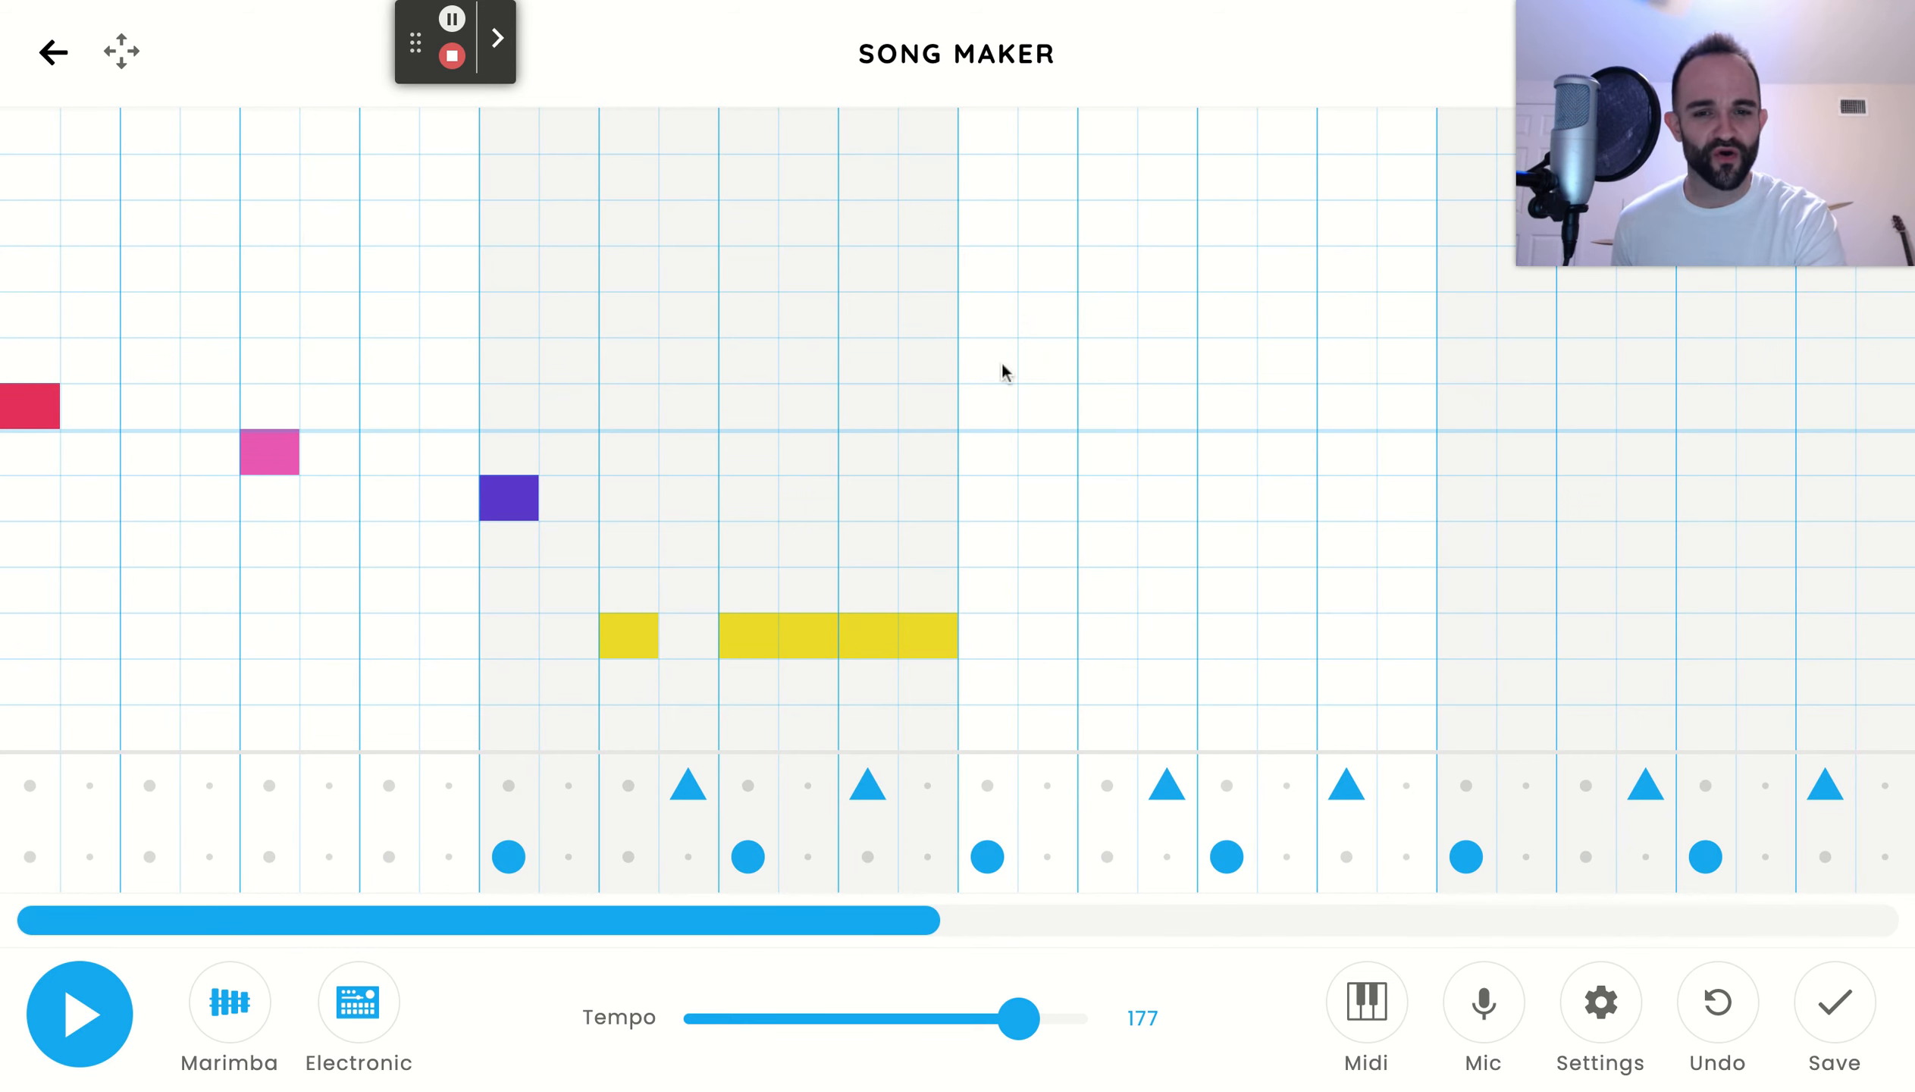
click(1007, 501)
drag(1030, 500, 1239, 499)
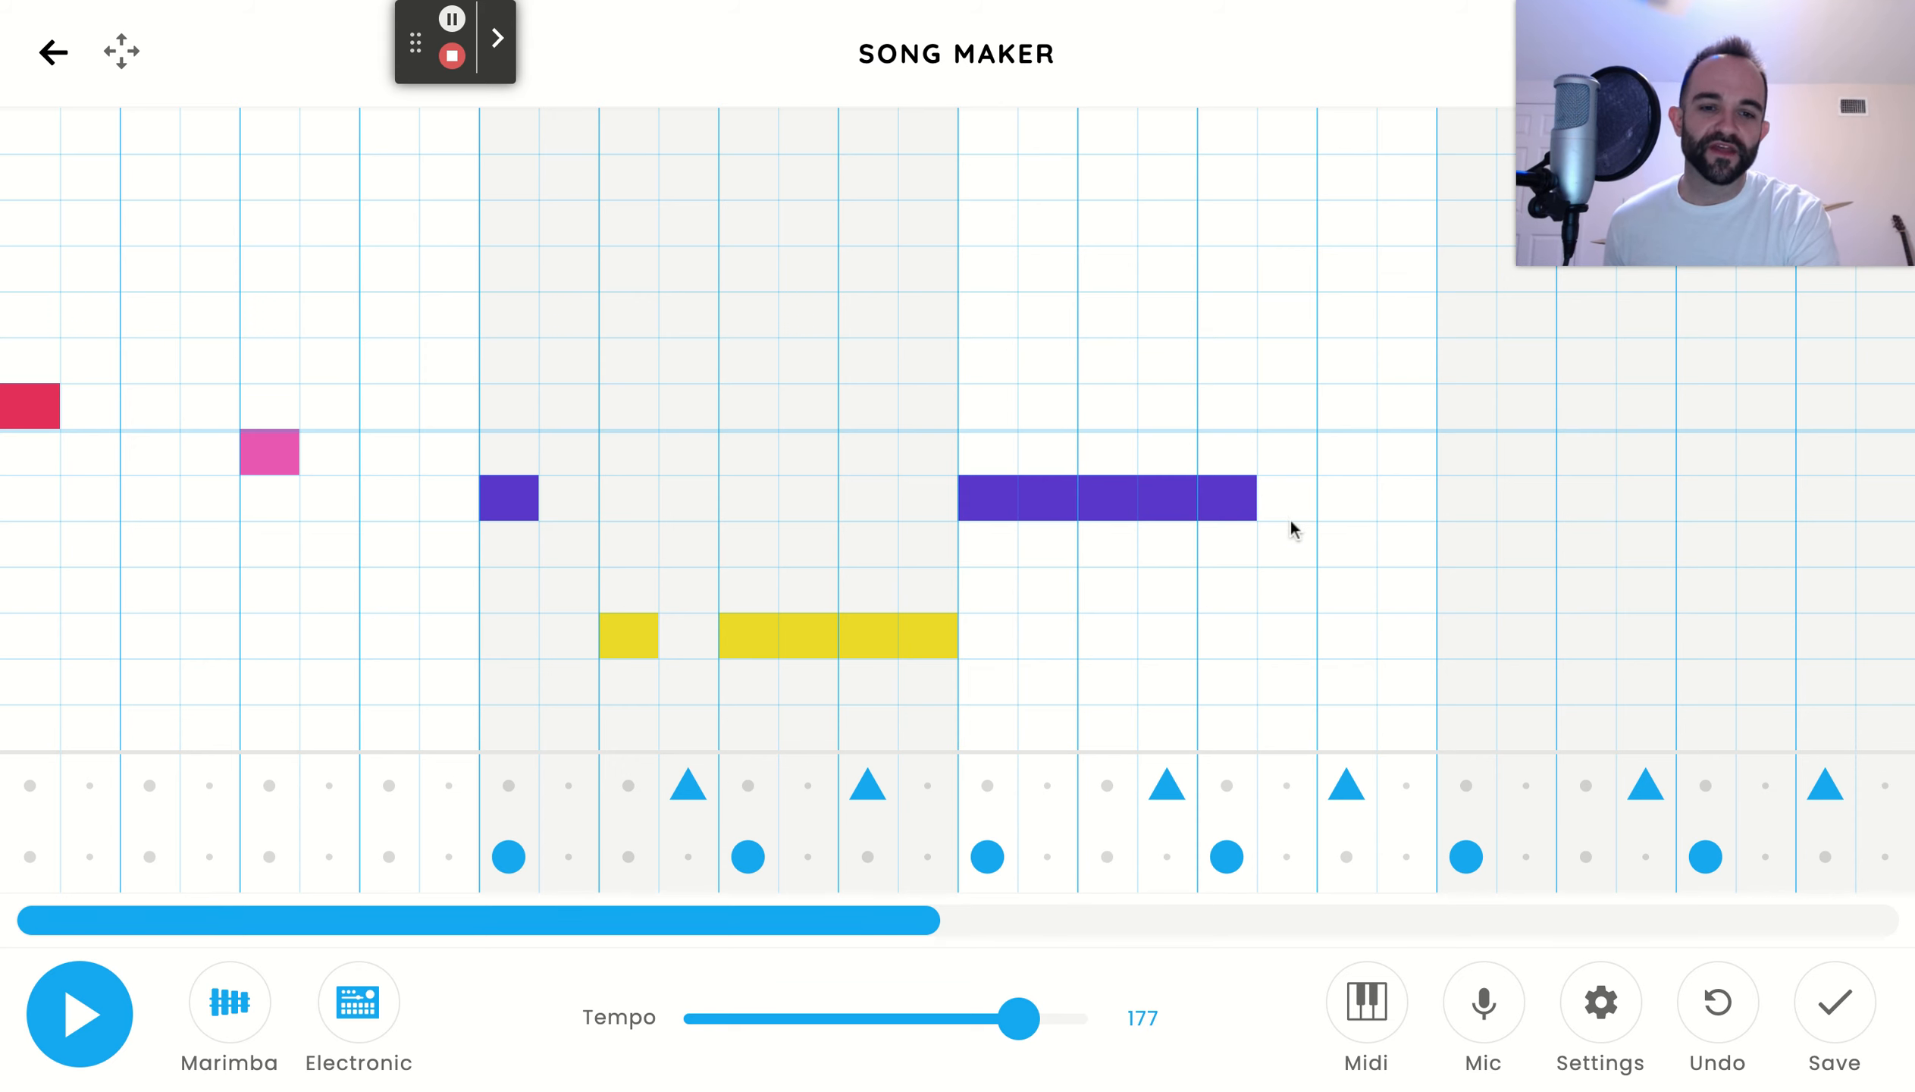
click(1353, 557)
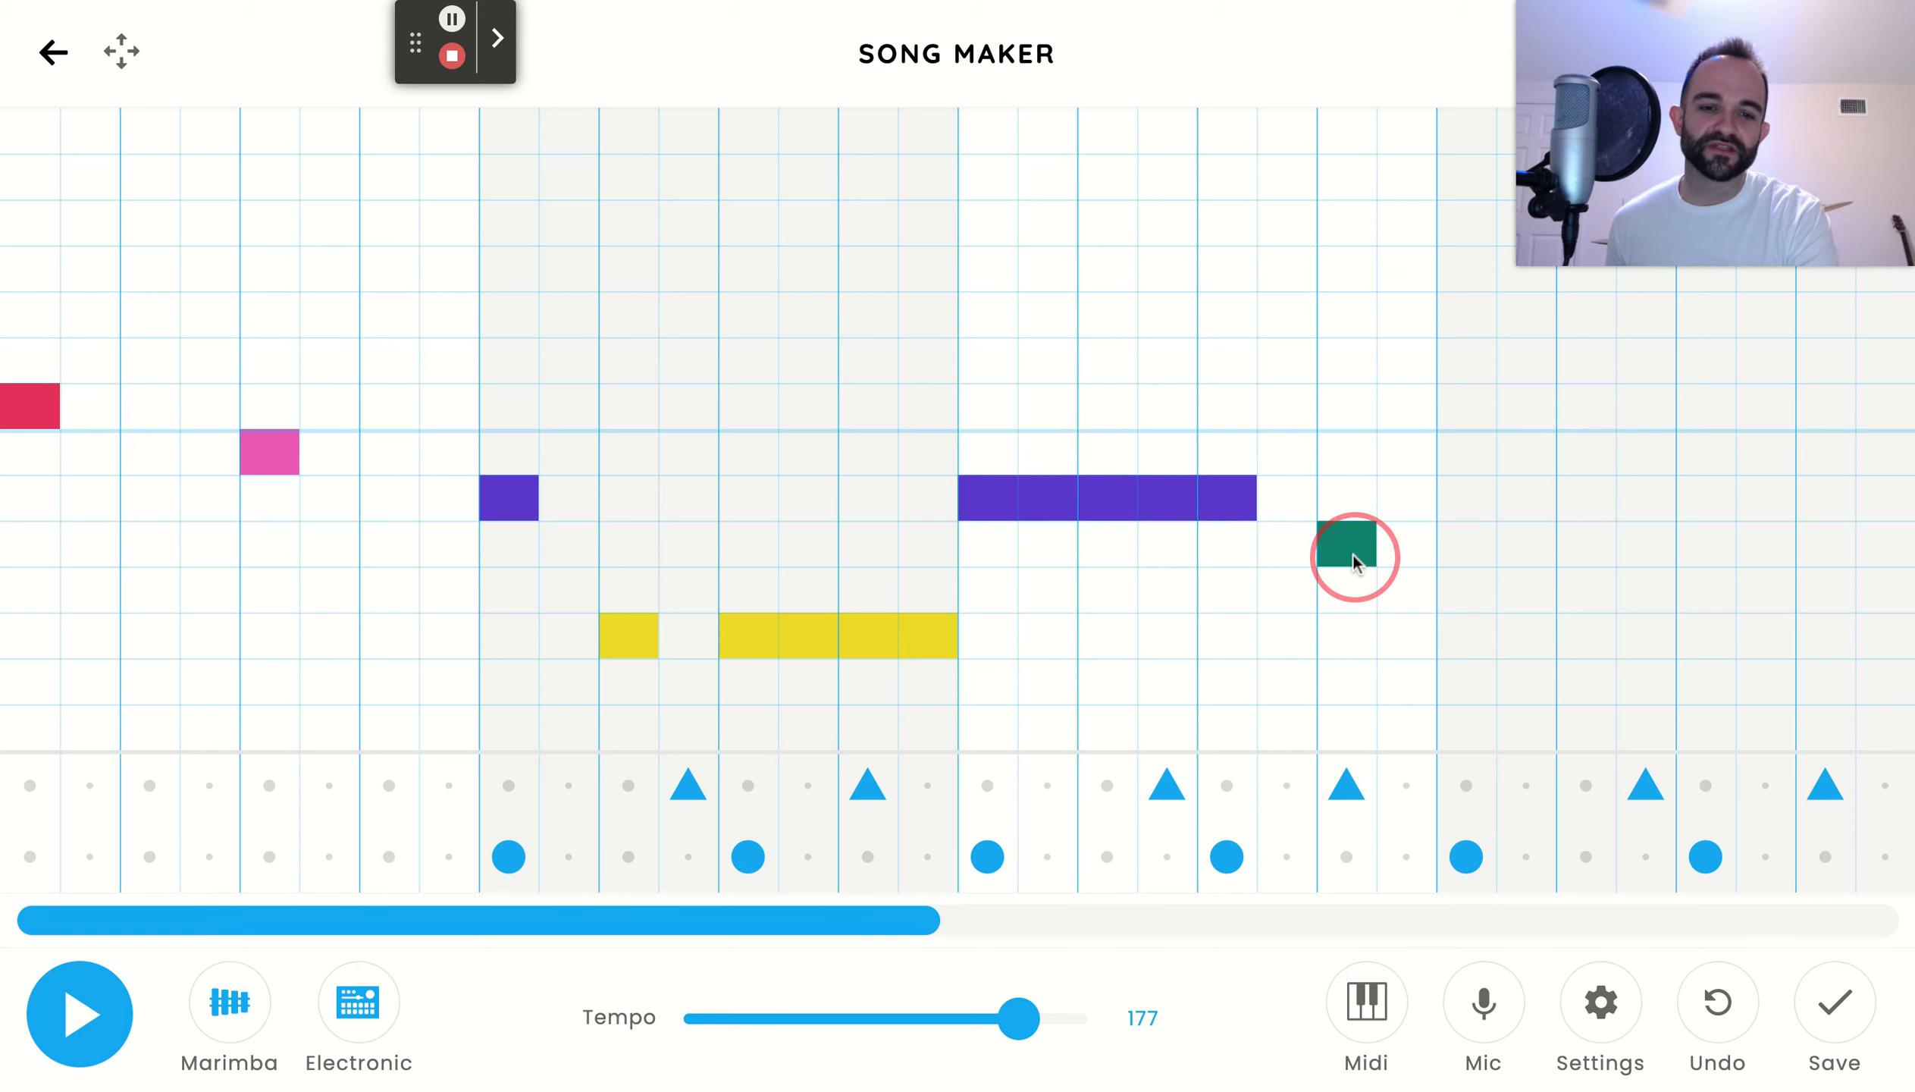
click(1407, 496)
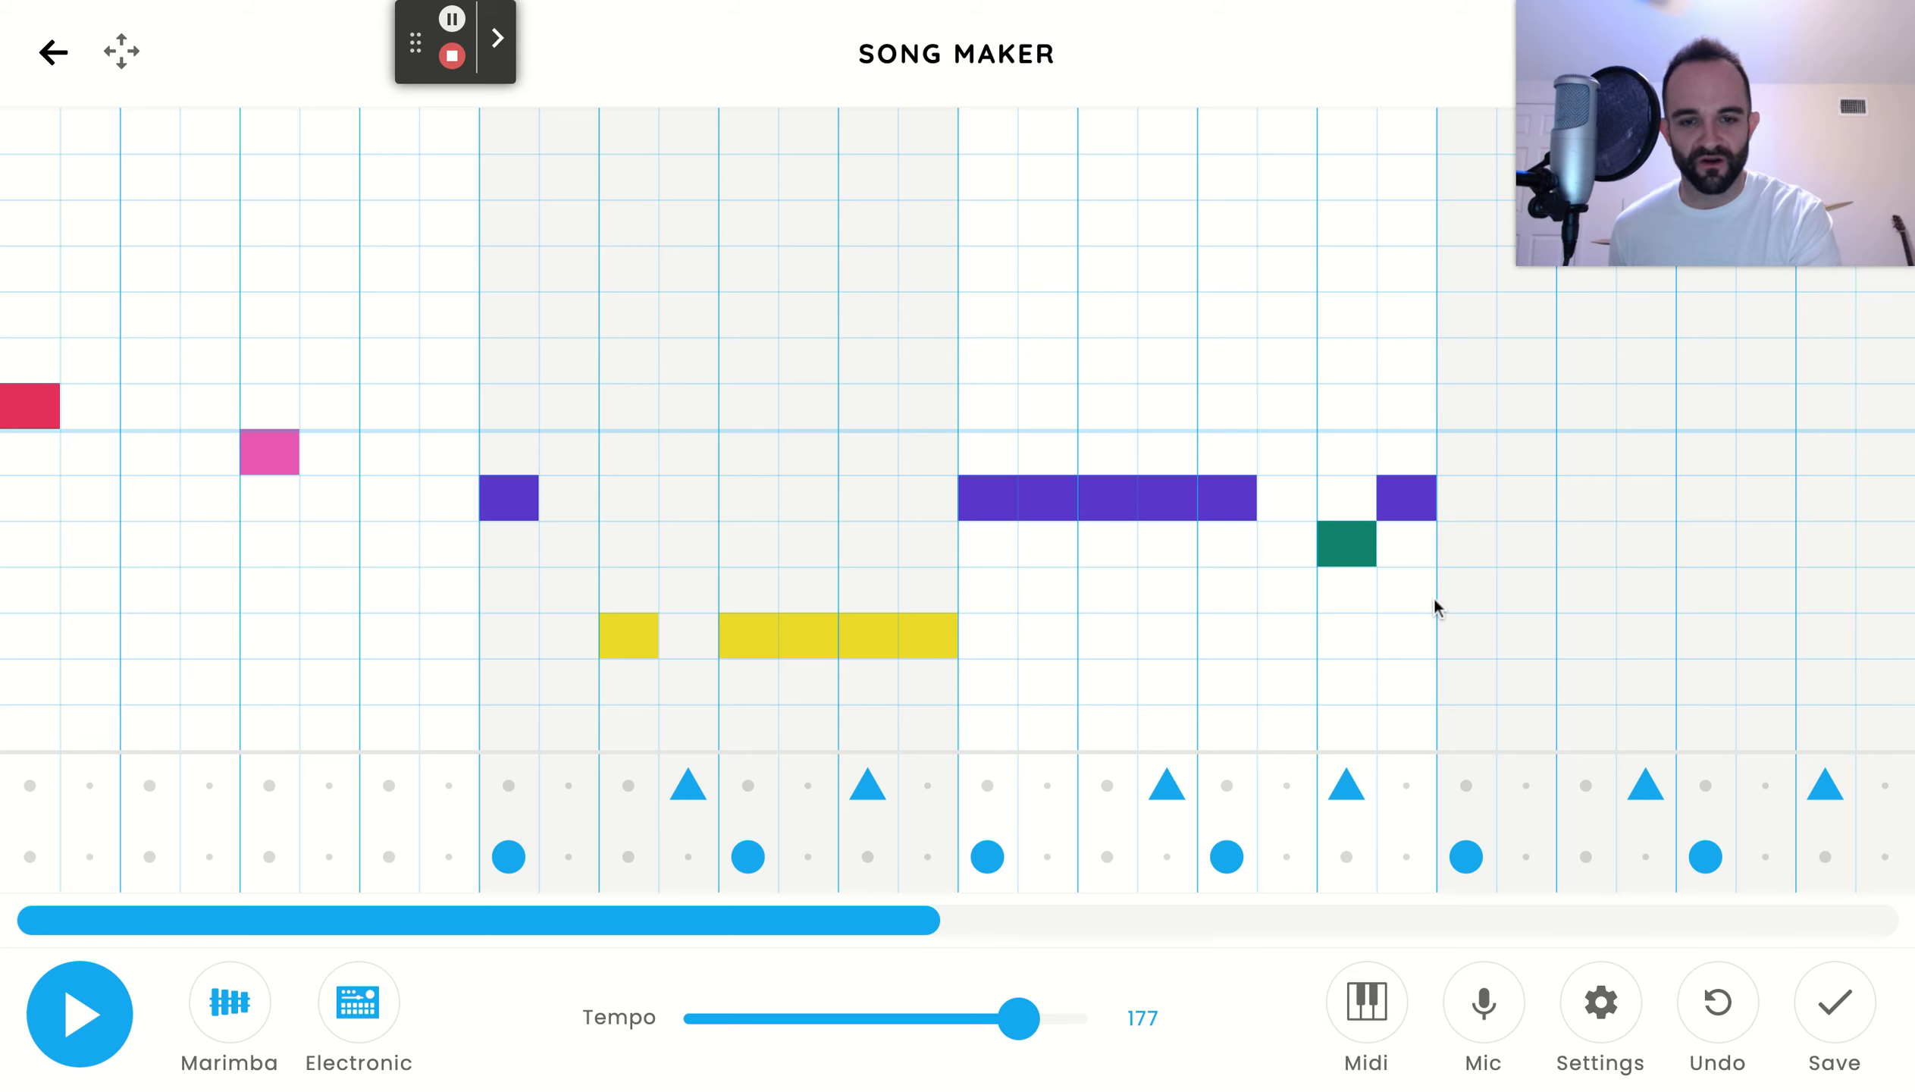
click(70, 1014)
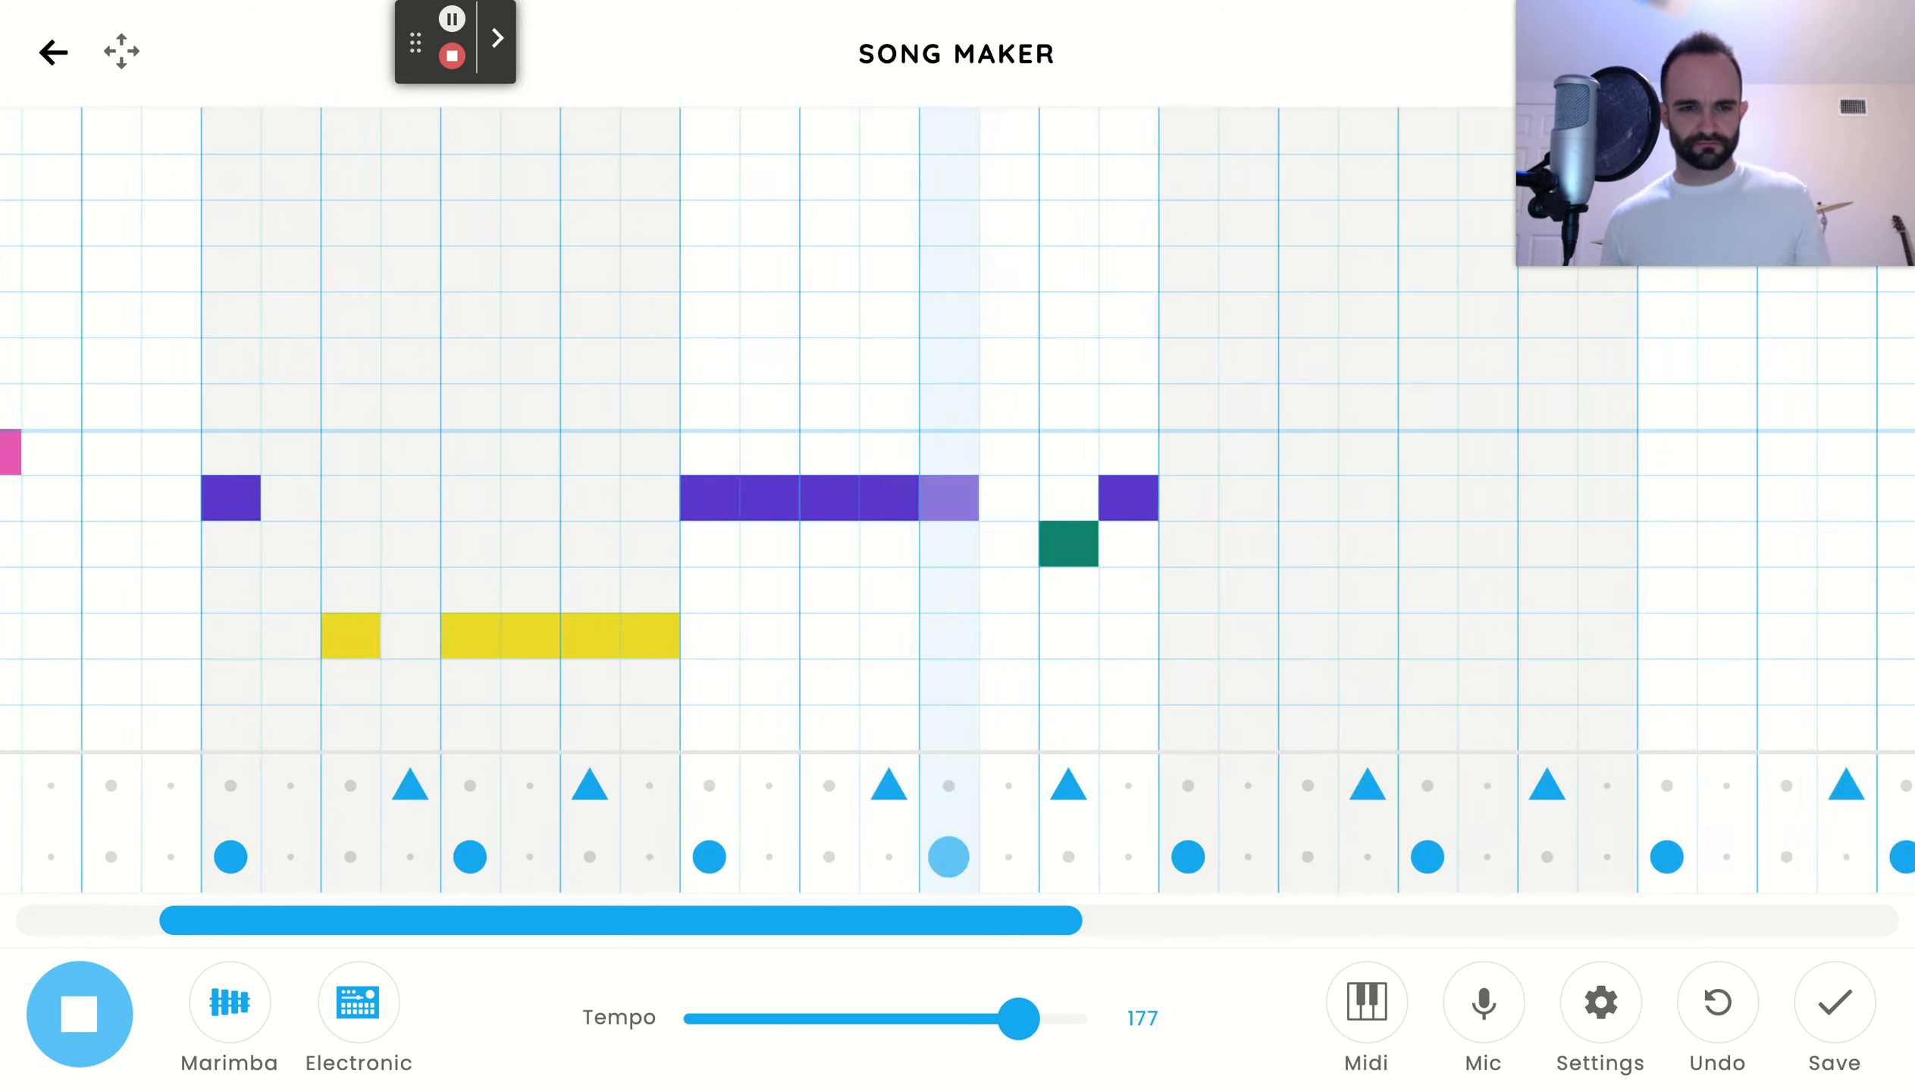
click(121, 989)
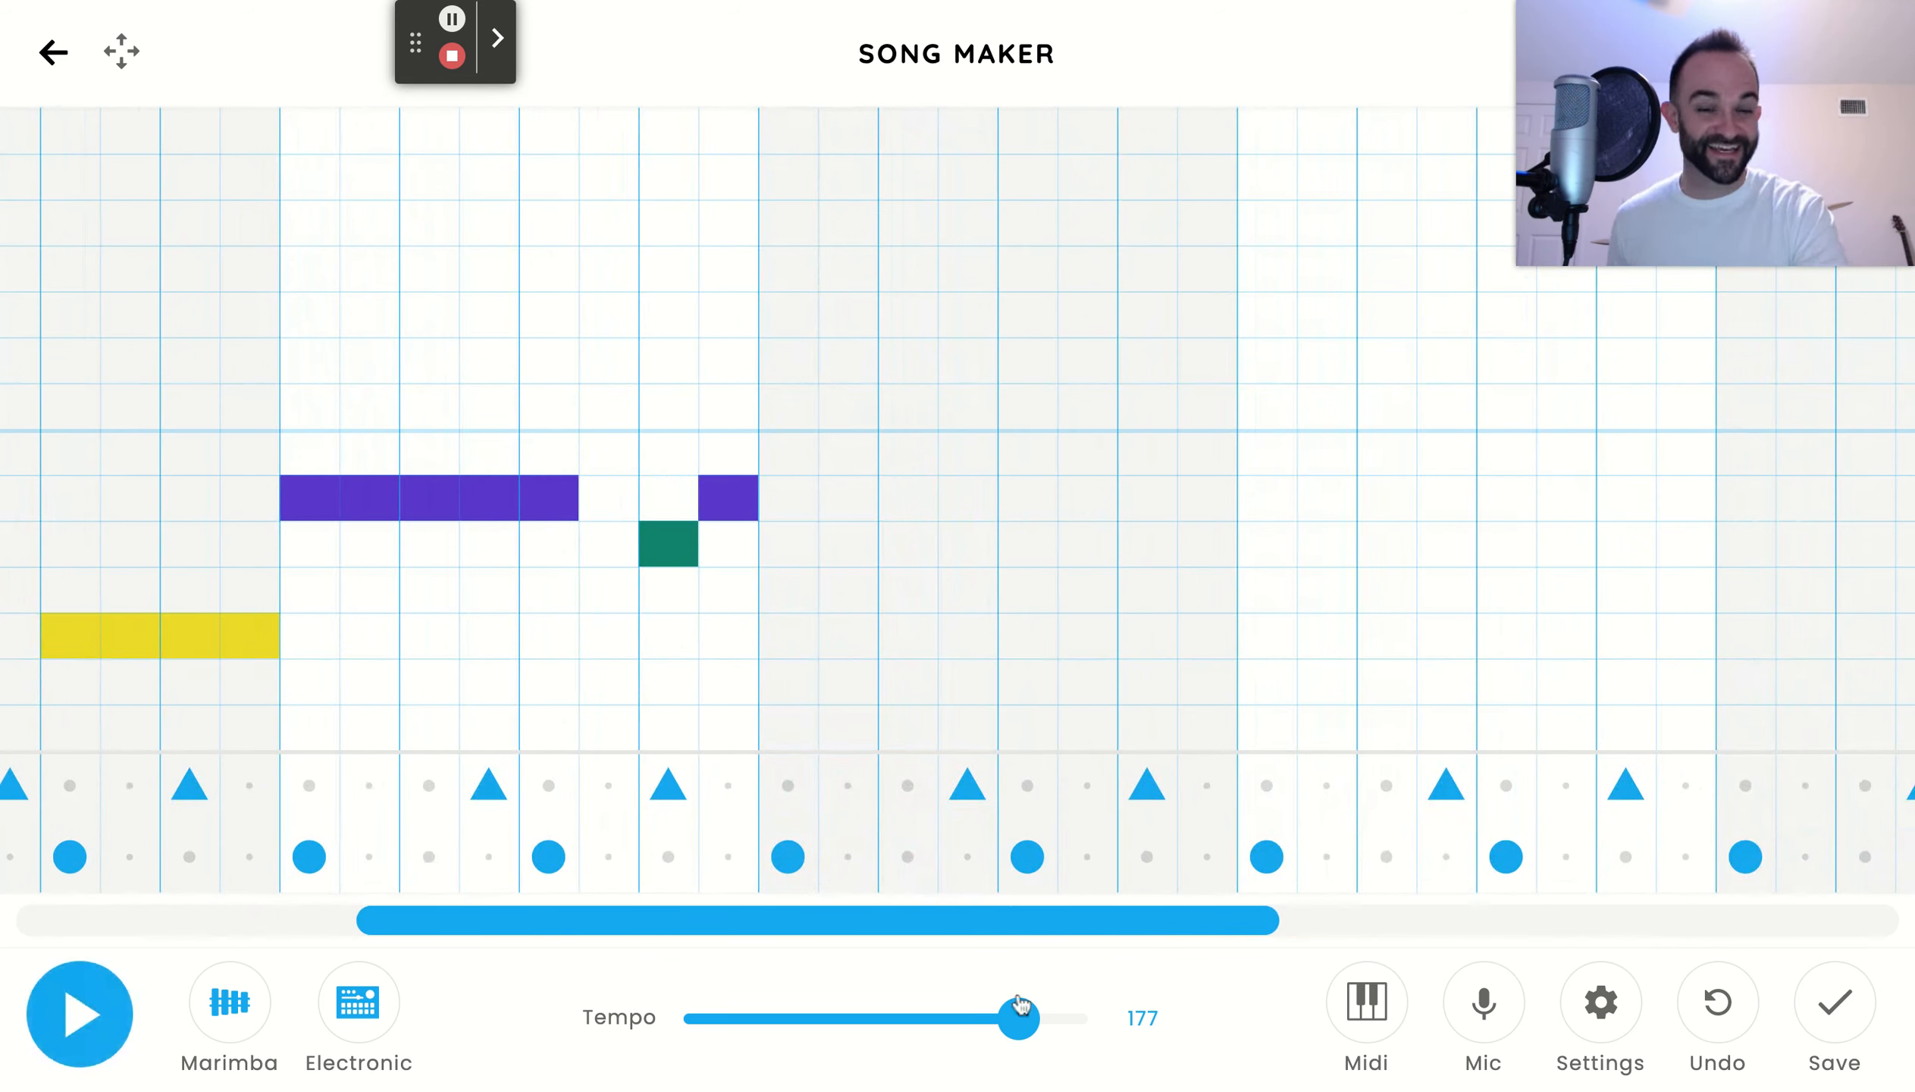
Enter an F half a beat after beat 1 and four consecutive Fs from beat 3 in bar 4, and play the song back
click(1001, 935)
drag(1002, 934, 445, 885)
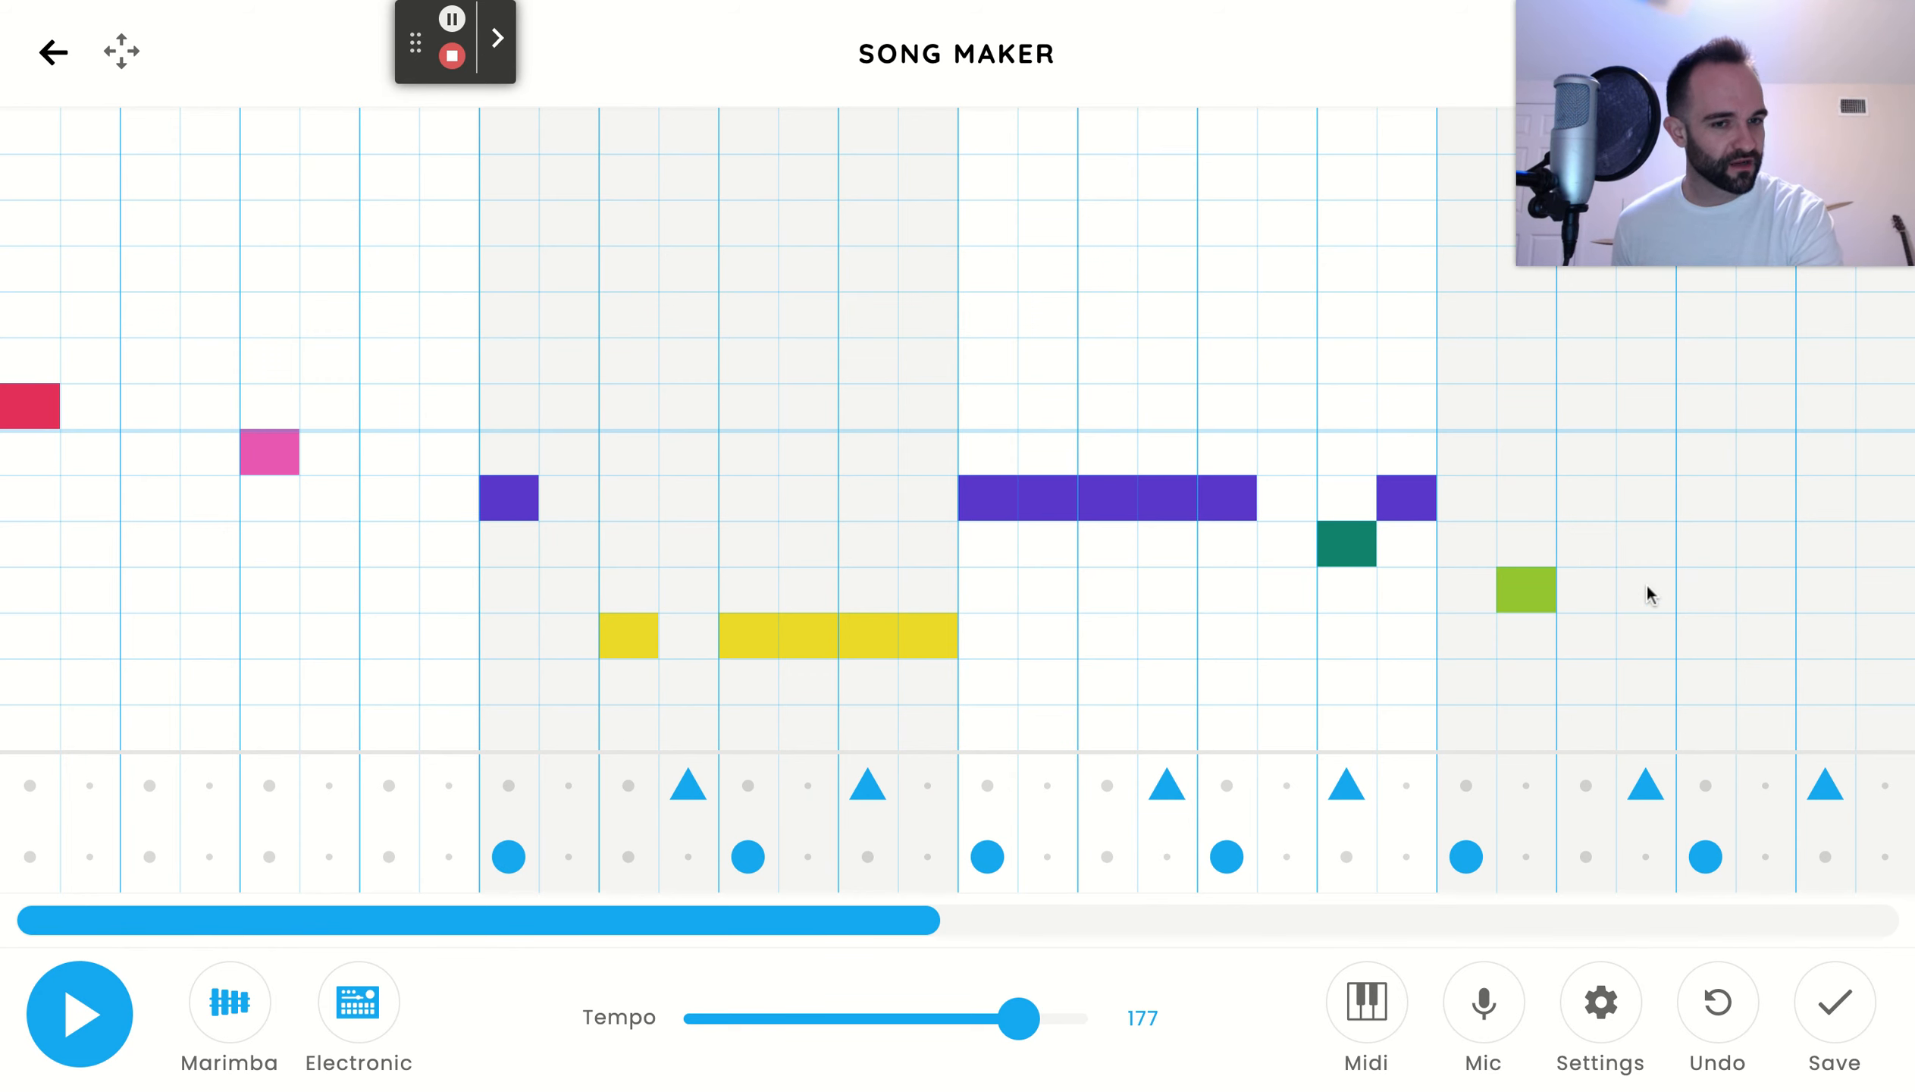
drag(1702, 593, 1877, 597)
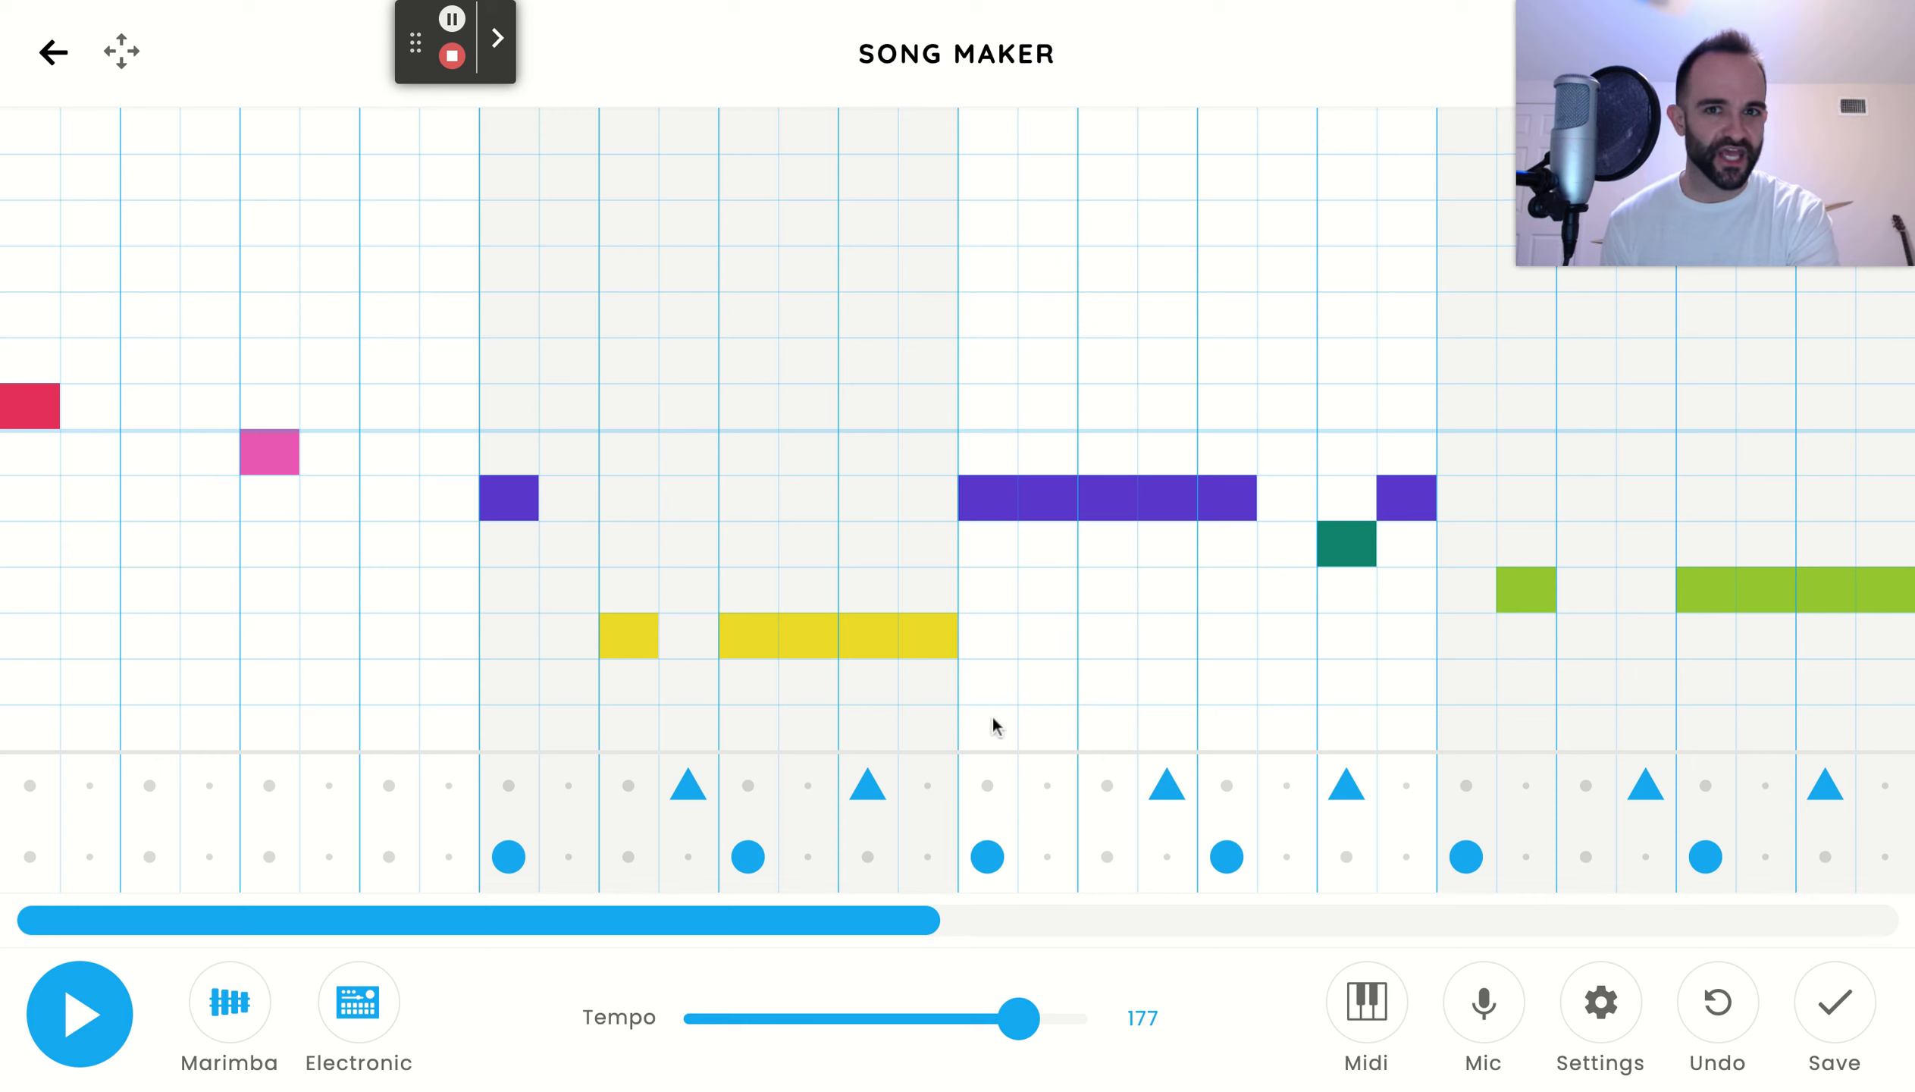
click(107, 1026)
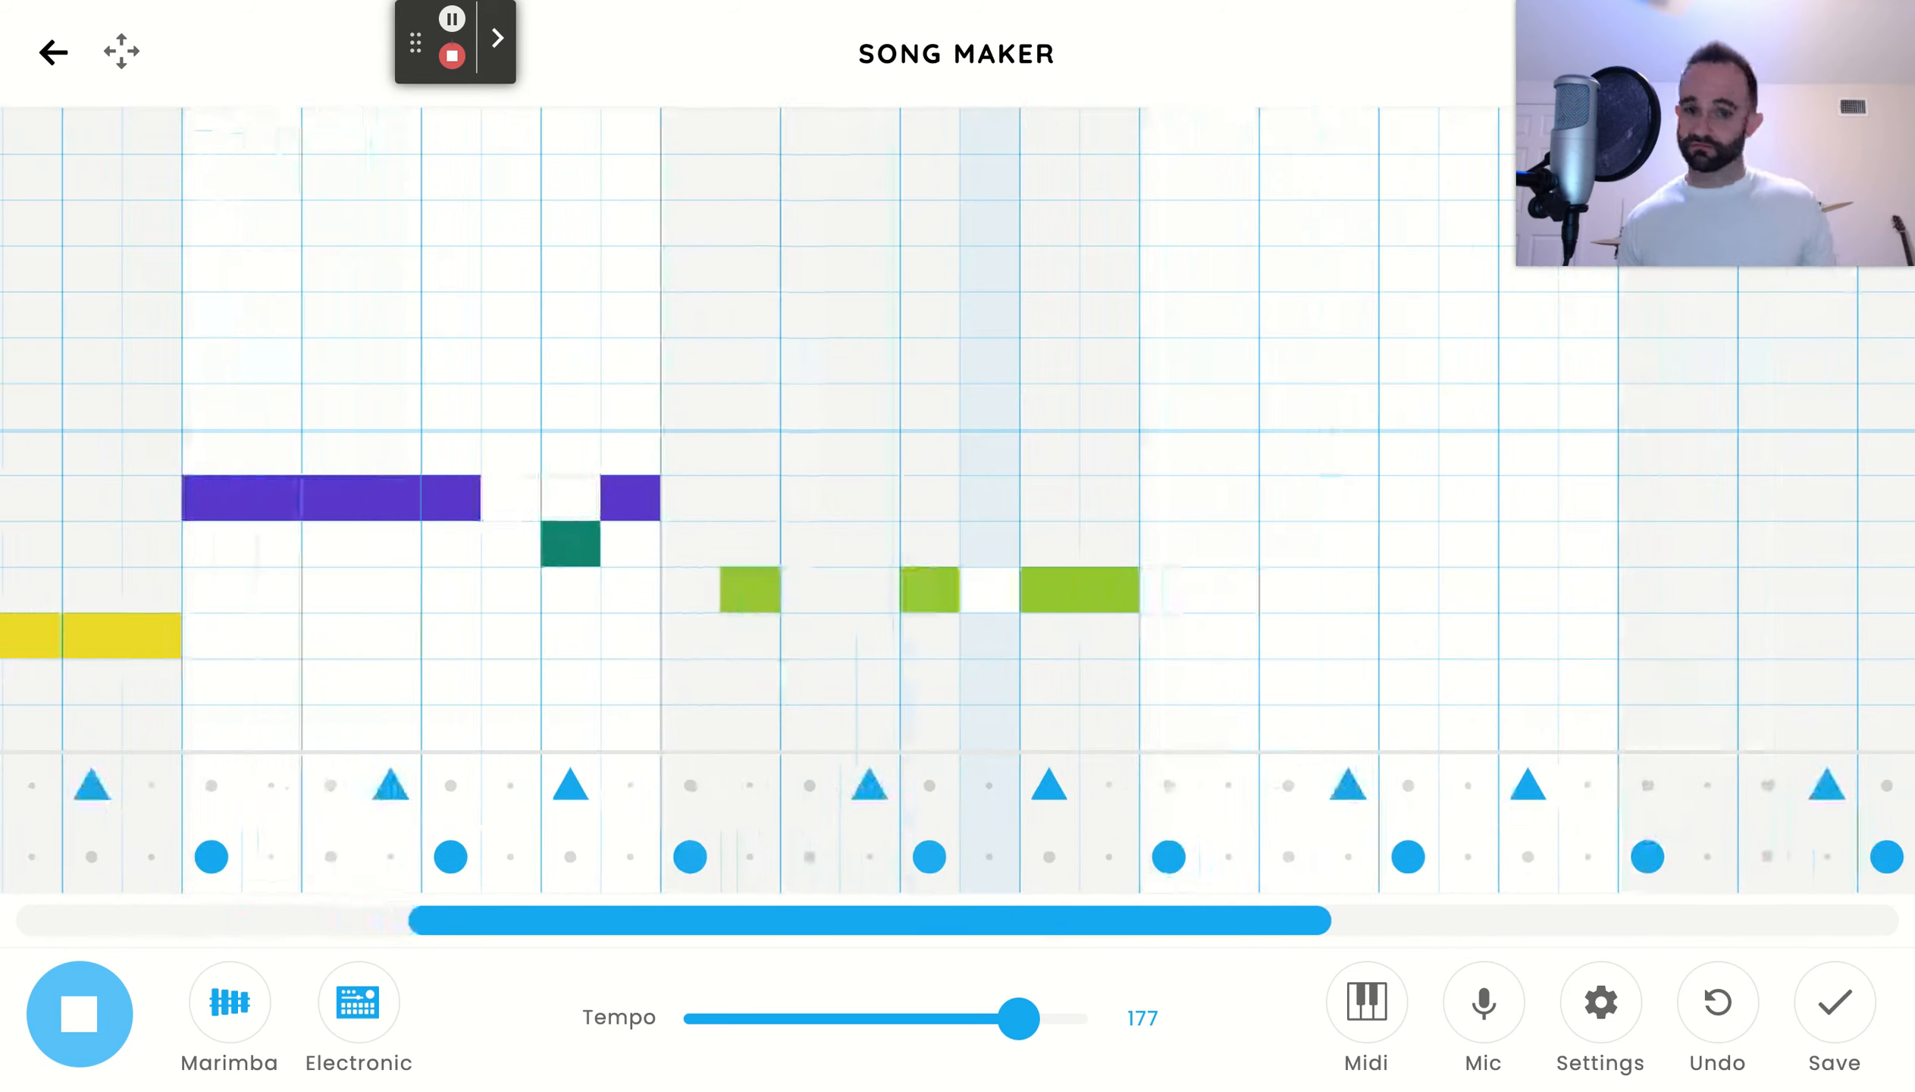
key(space)
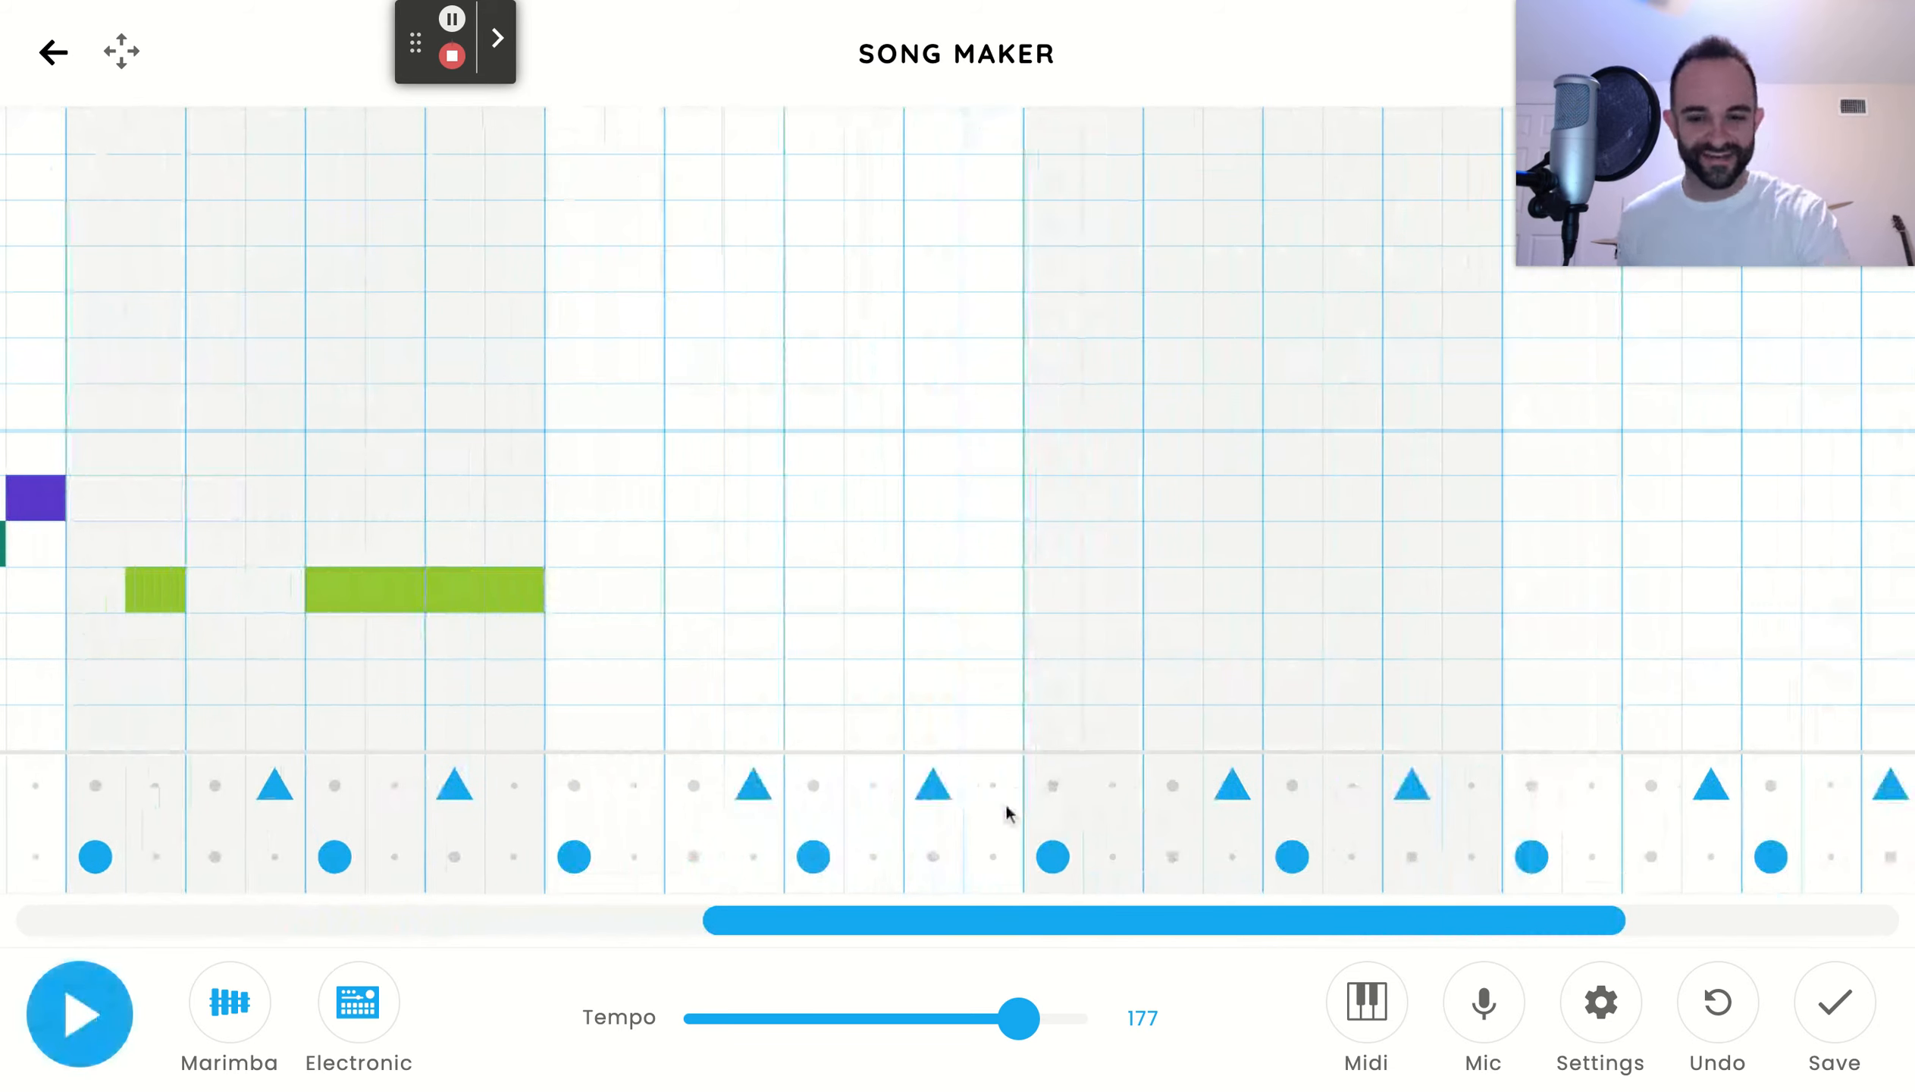
Fill bar 5 with five consecutive A notes from beat 1, a B on beat 4 and an upper C right after
drag(949, 926, 32, 920)
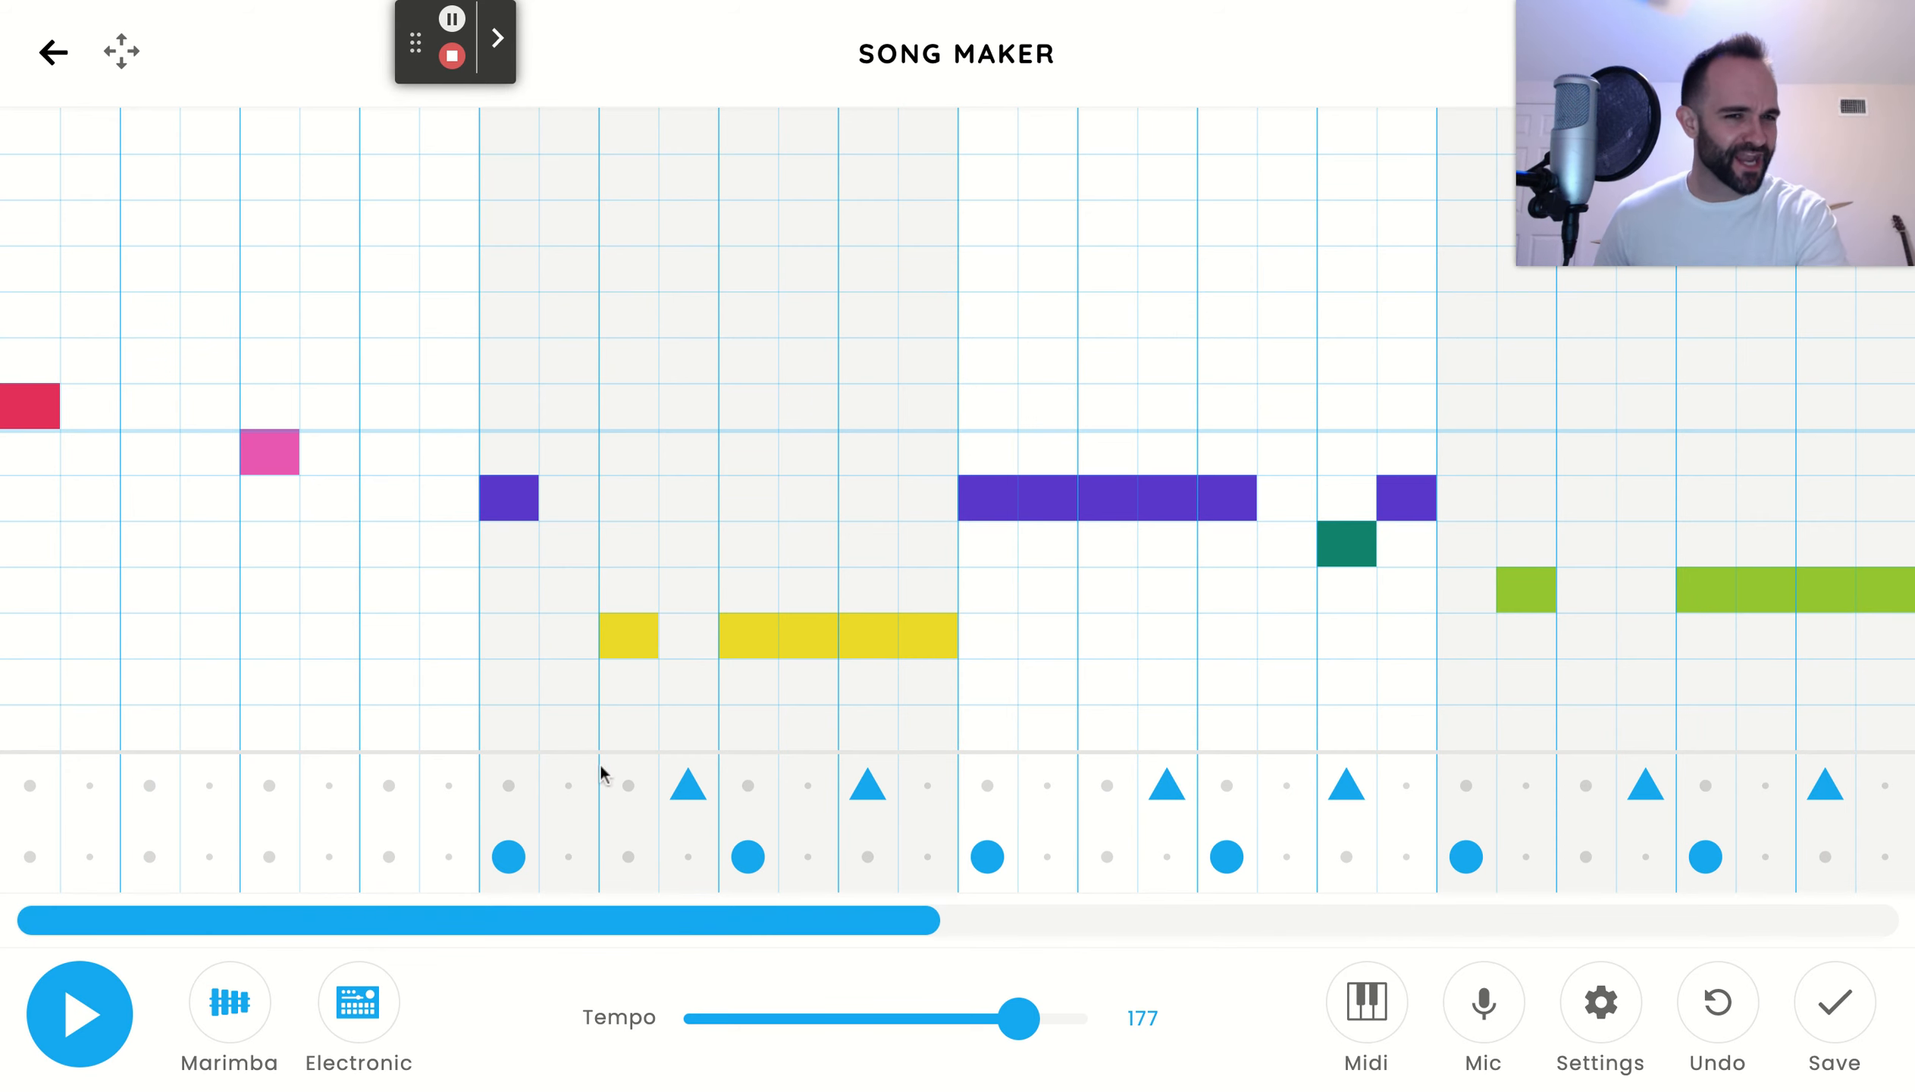
drag(556, 930, 1313, 891)
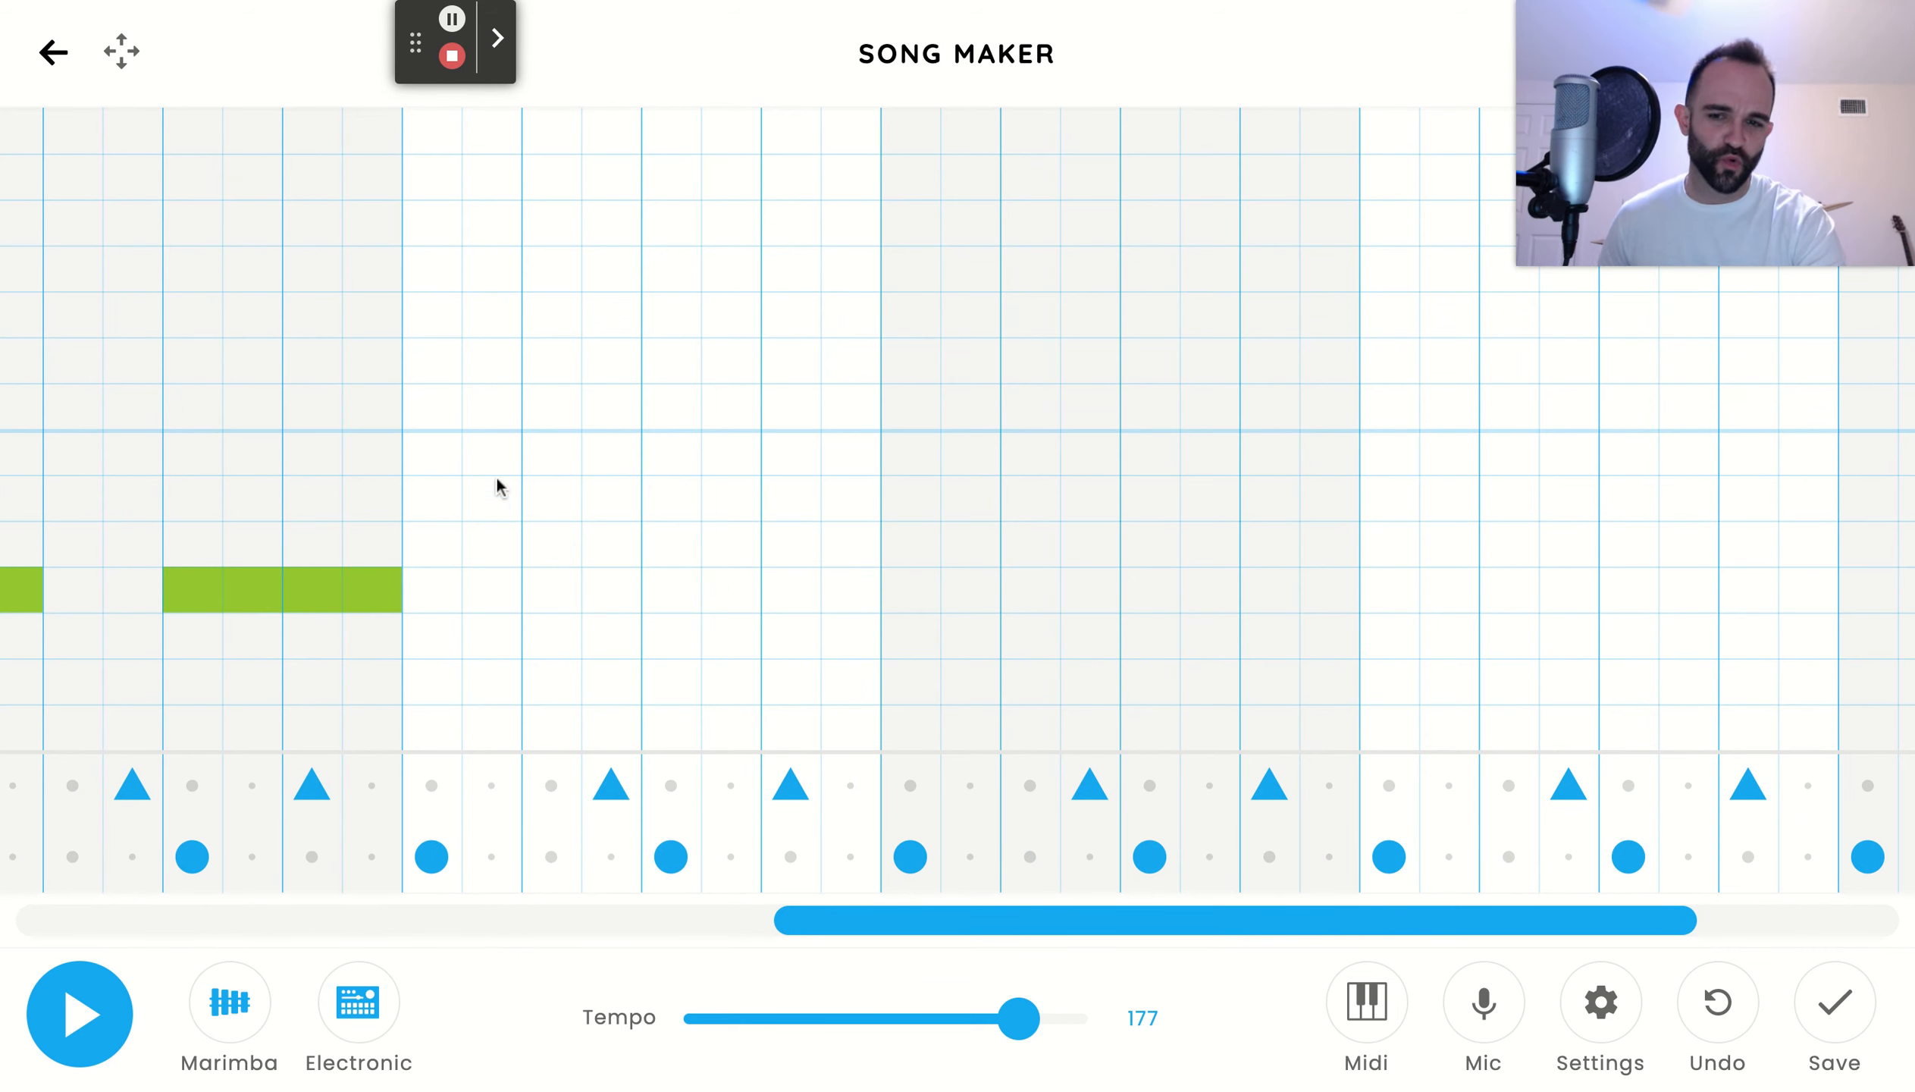
drag(438, 503, 684, 487)
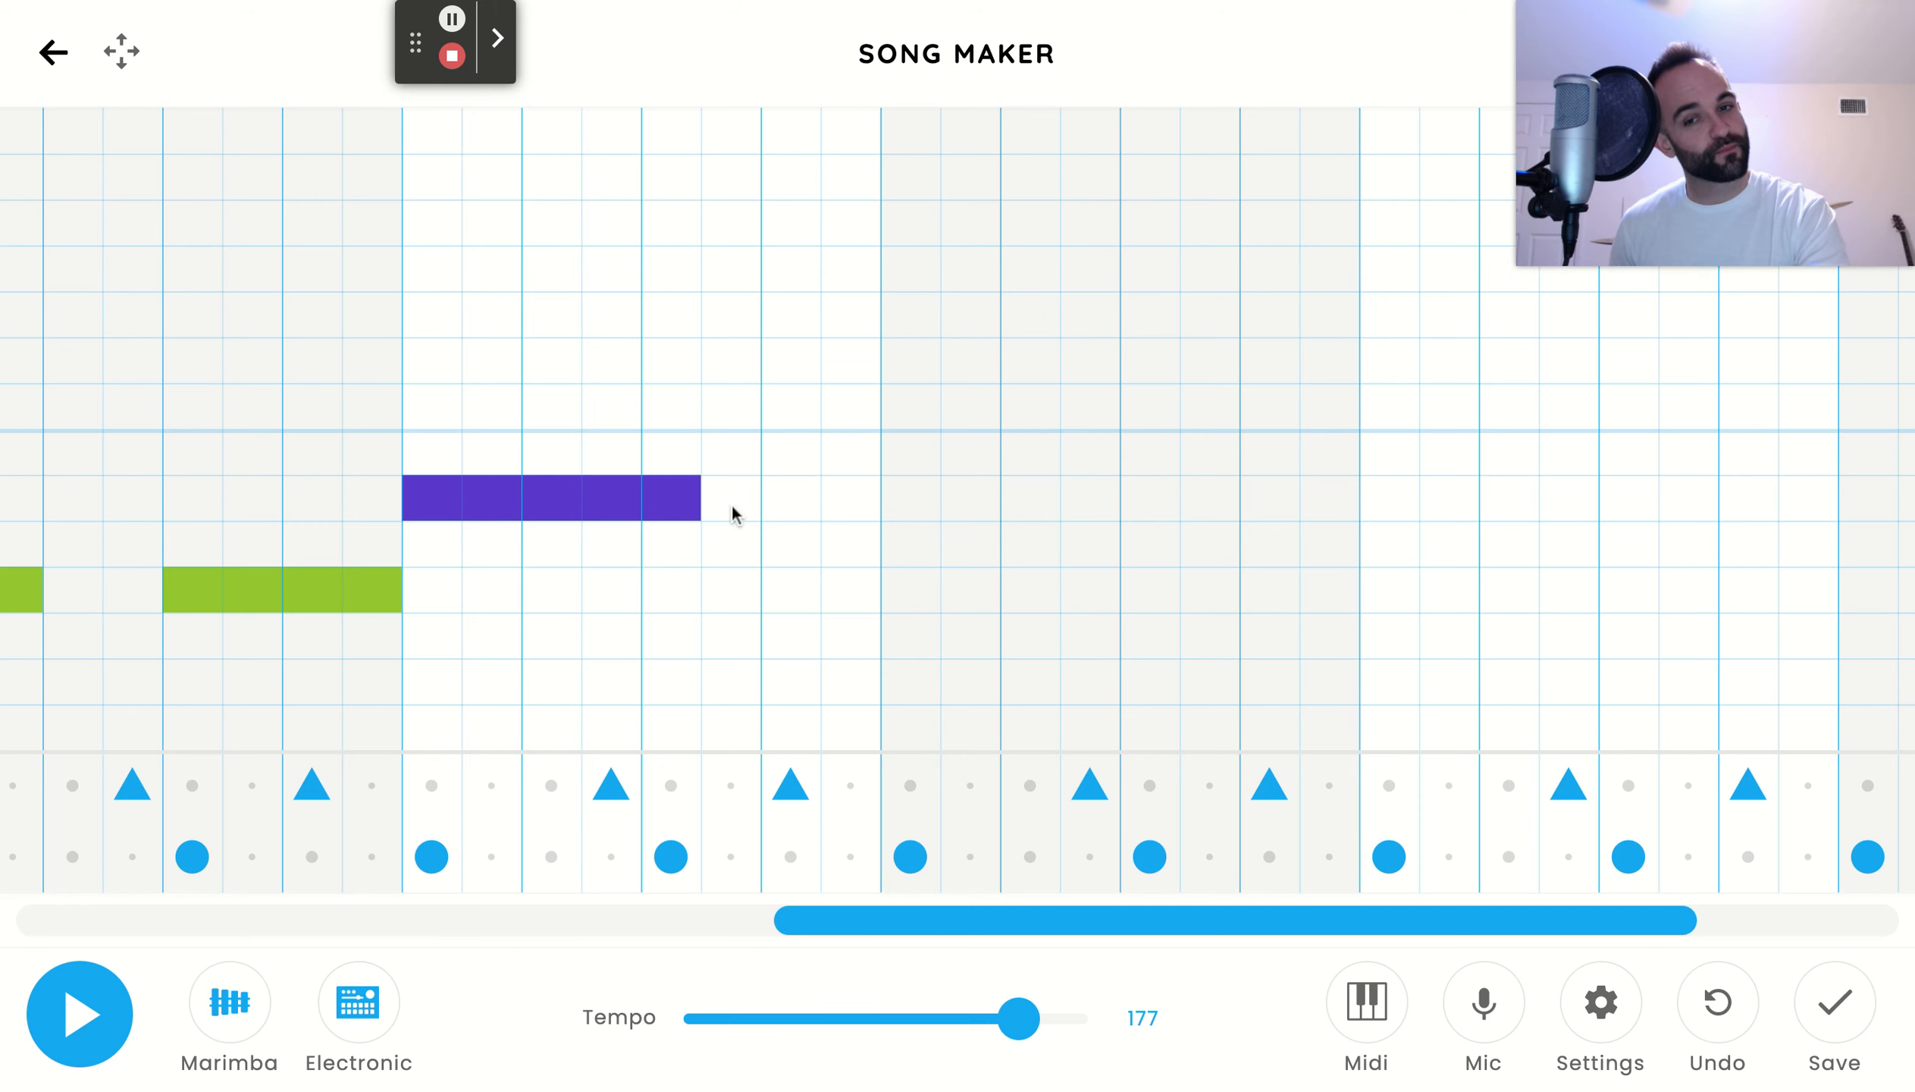
click(796, 445)
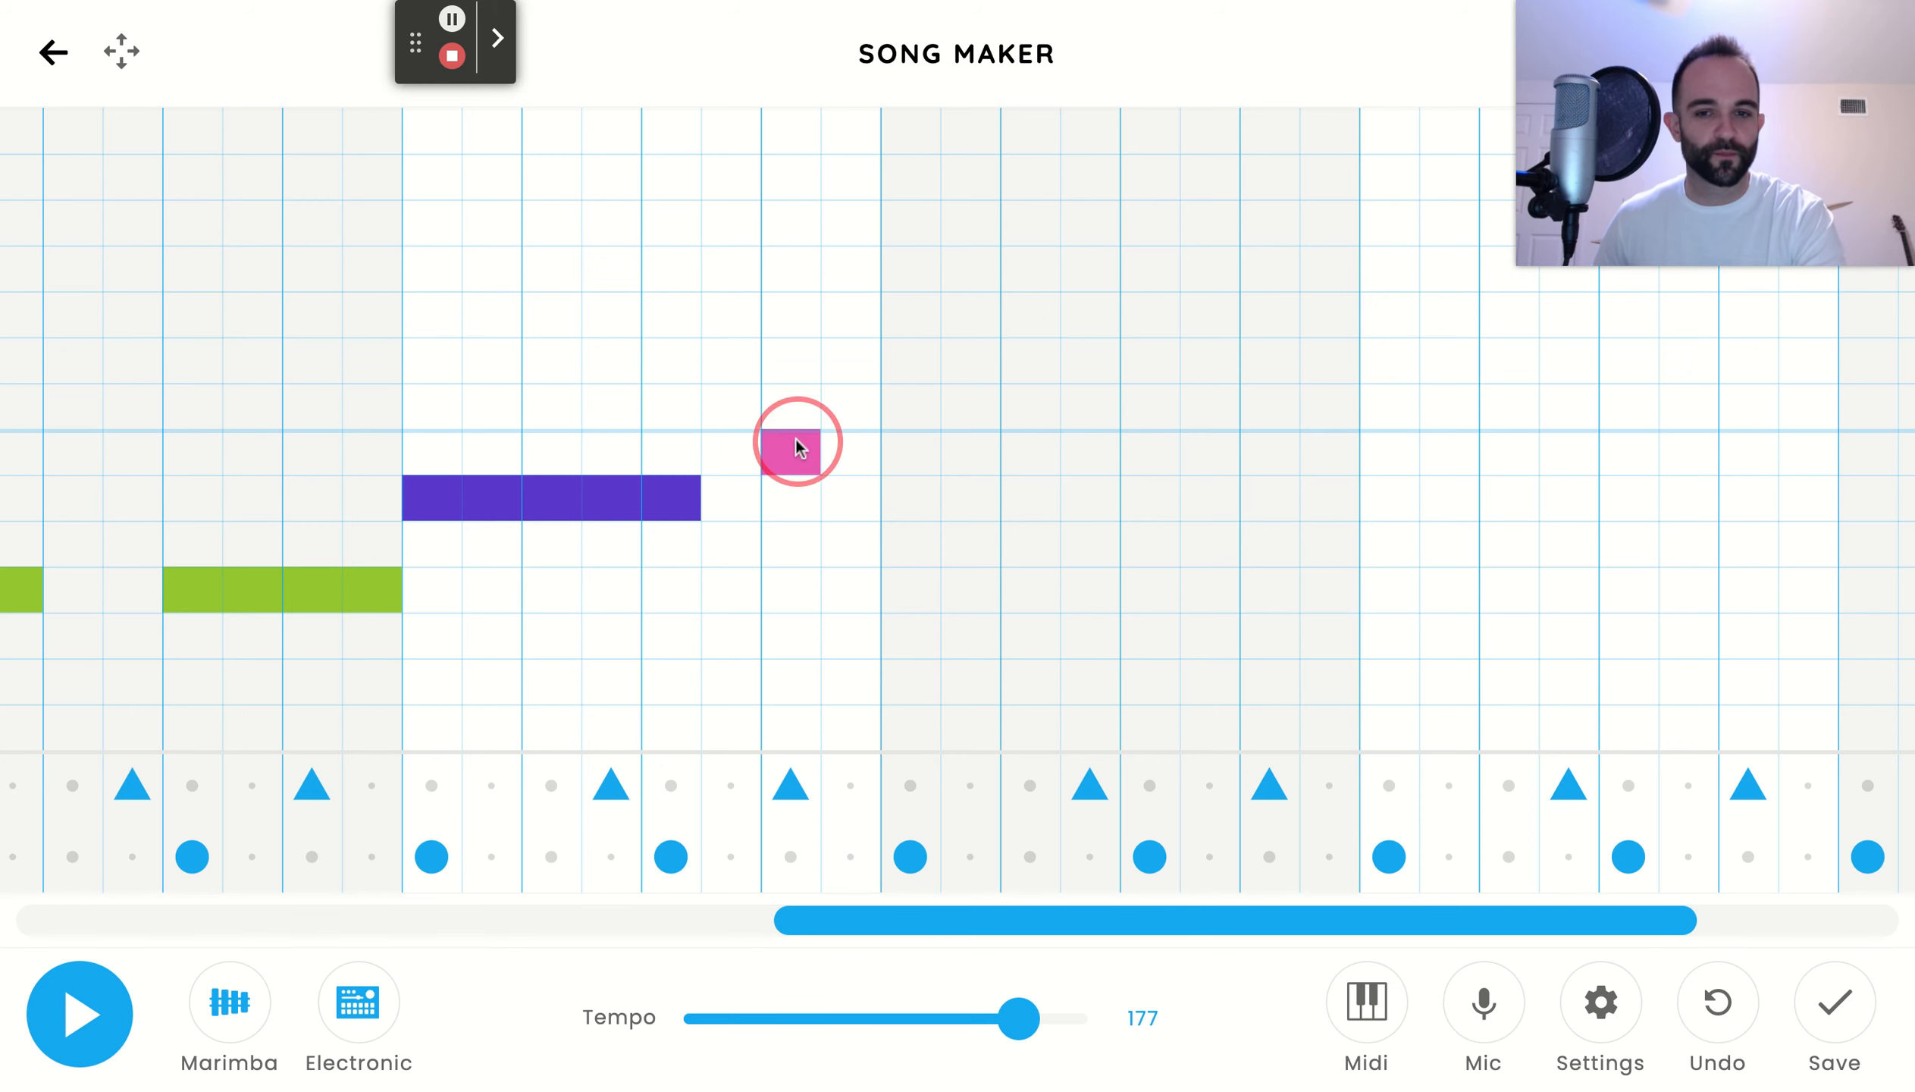
click(855, 405)
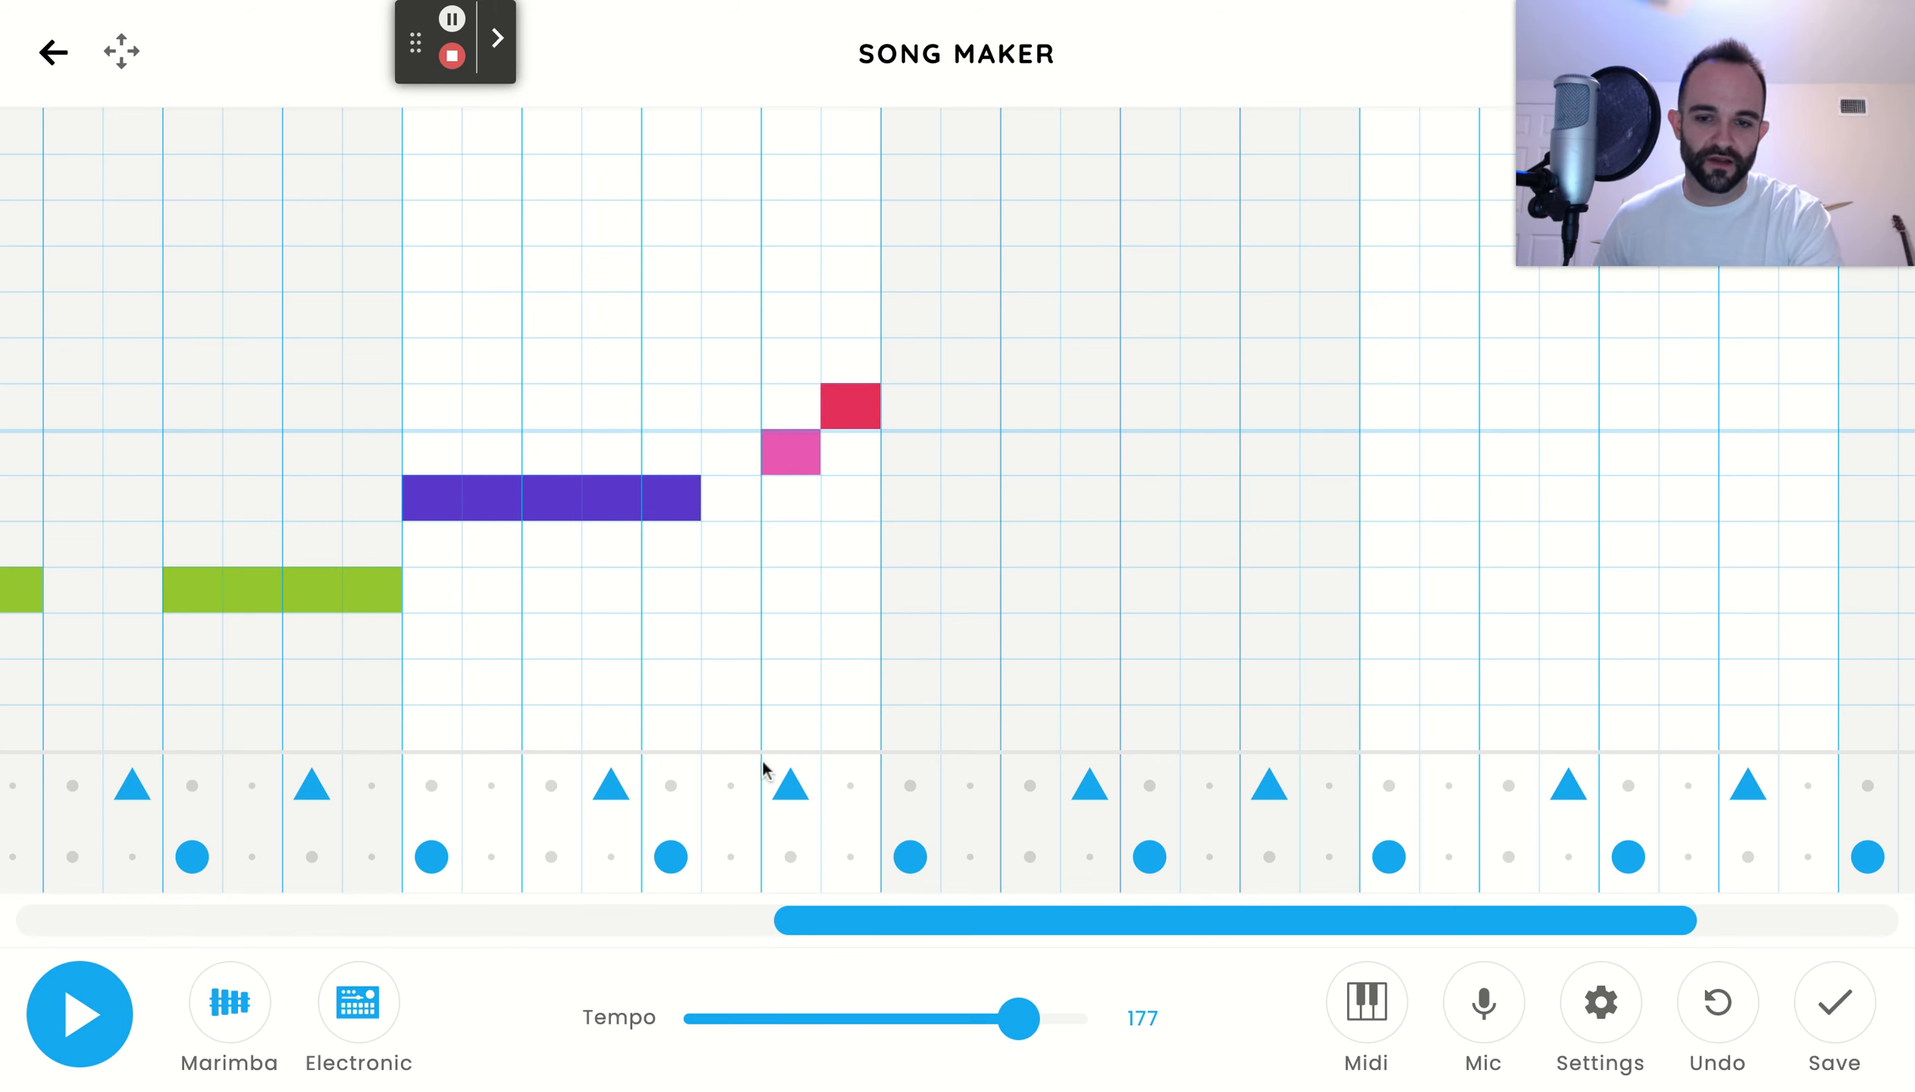
Enter a G half a beat after beat 1 and four consecutive Gs from beat 3 in bar 6
click(881, 925)
mouse_move(73, 910)
mouse_down()
mouse_move(427, 868)
mouse_move(795, 782)
mouse_move(995, 770)
mouse_up()
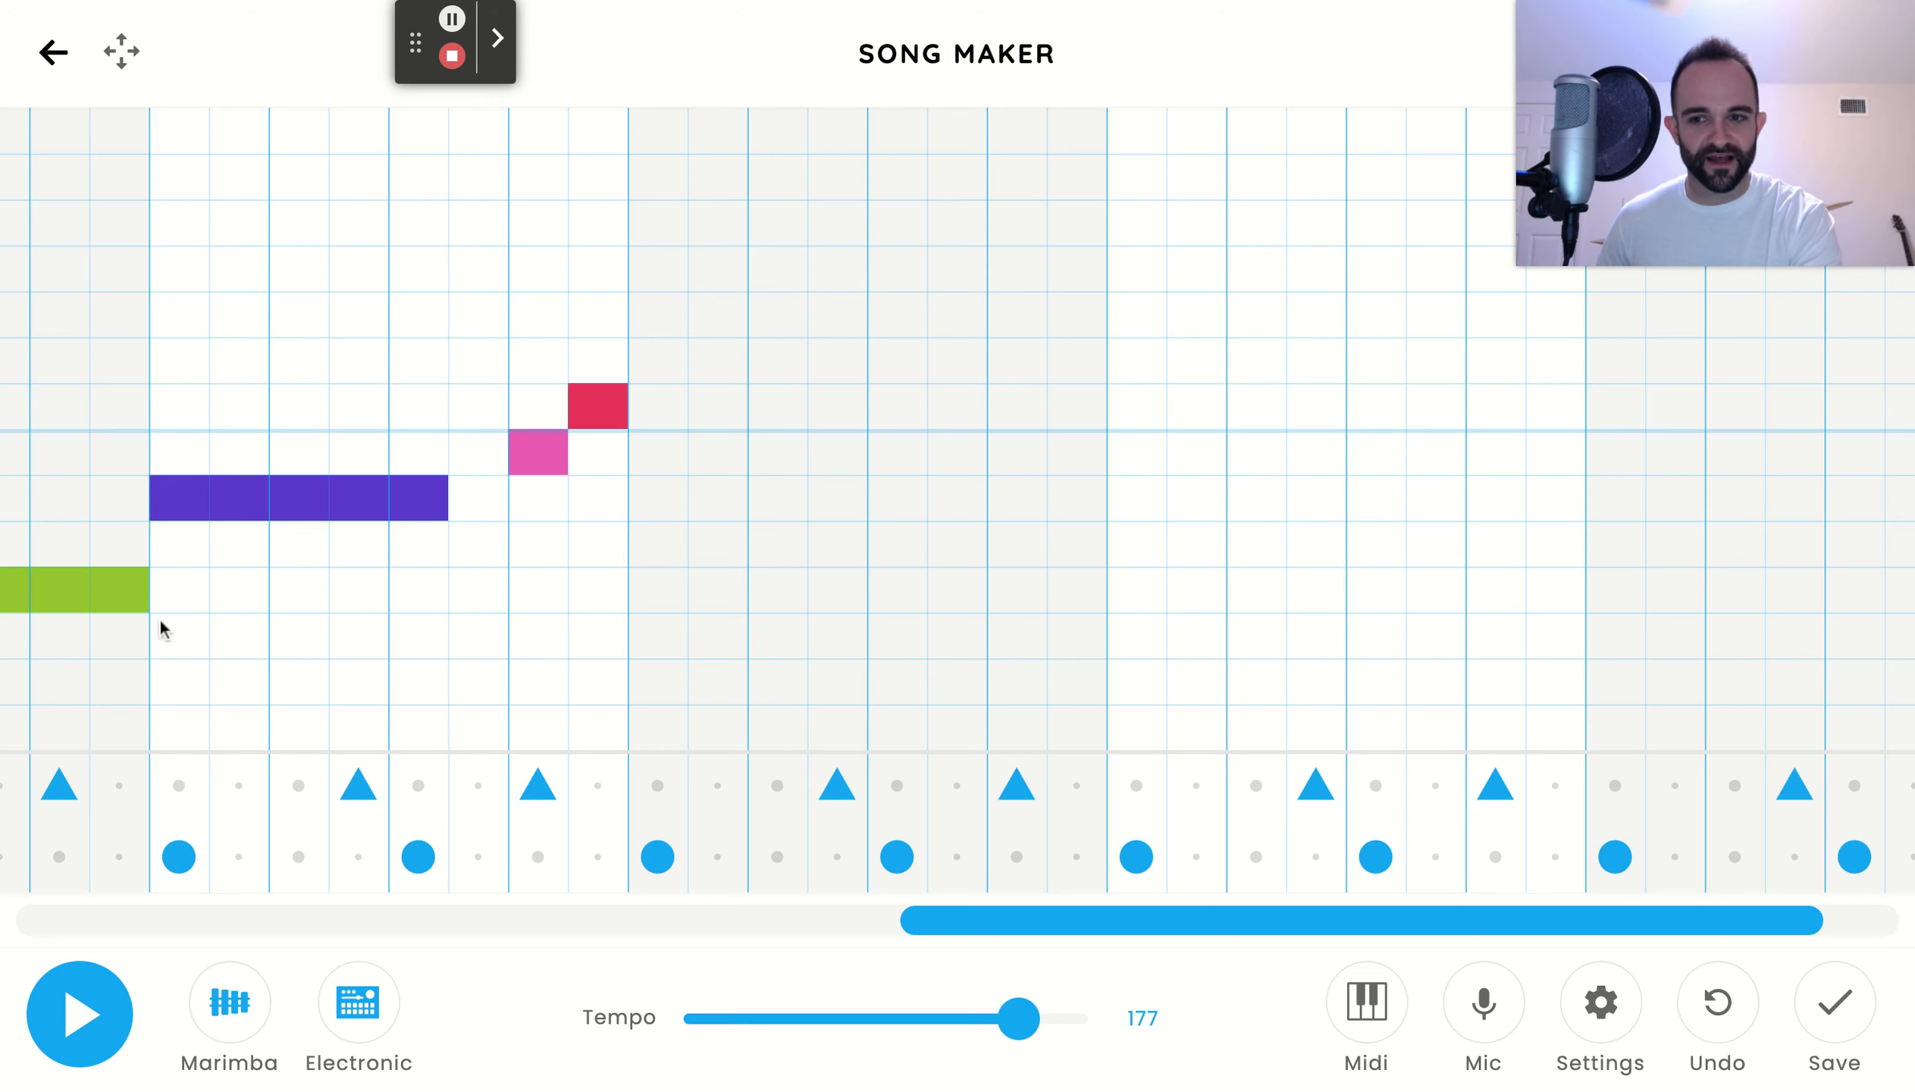
click(996, 917)
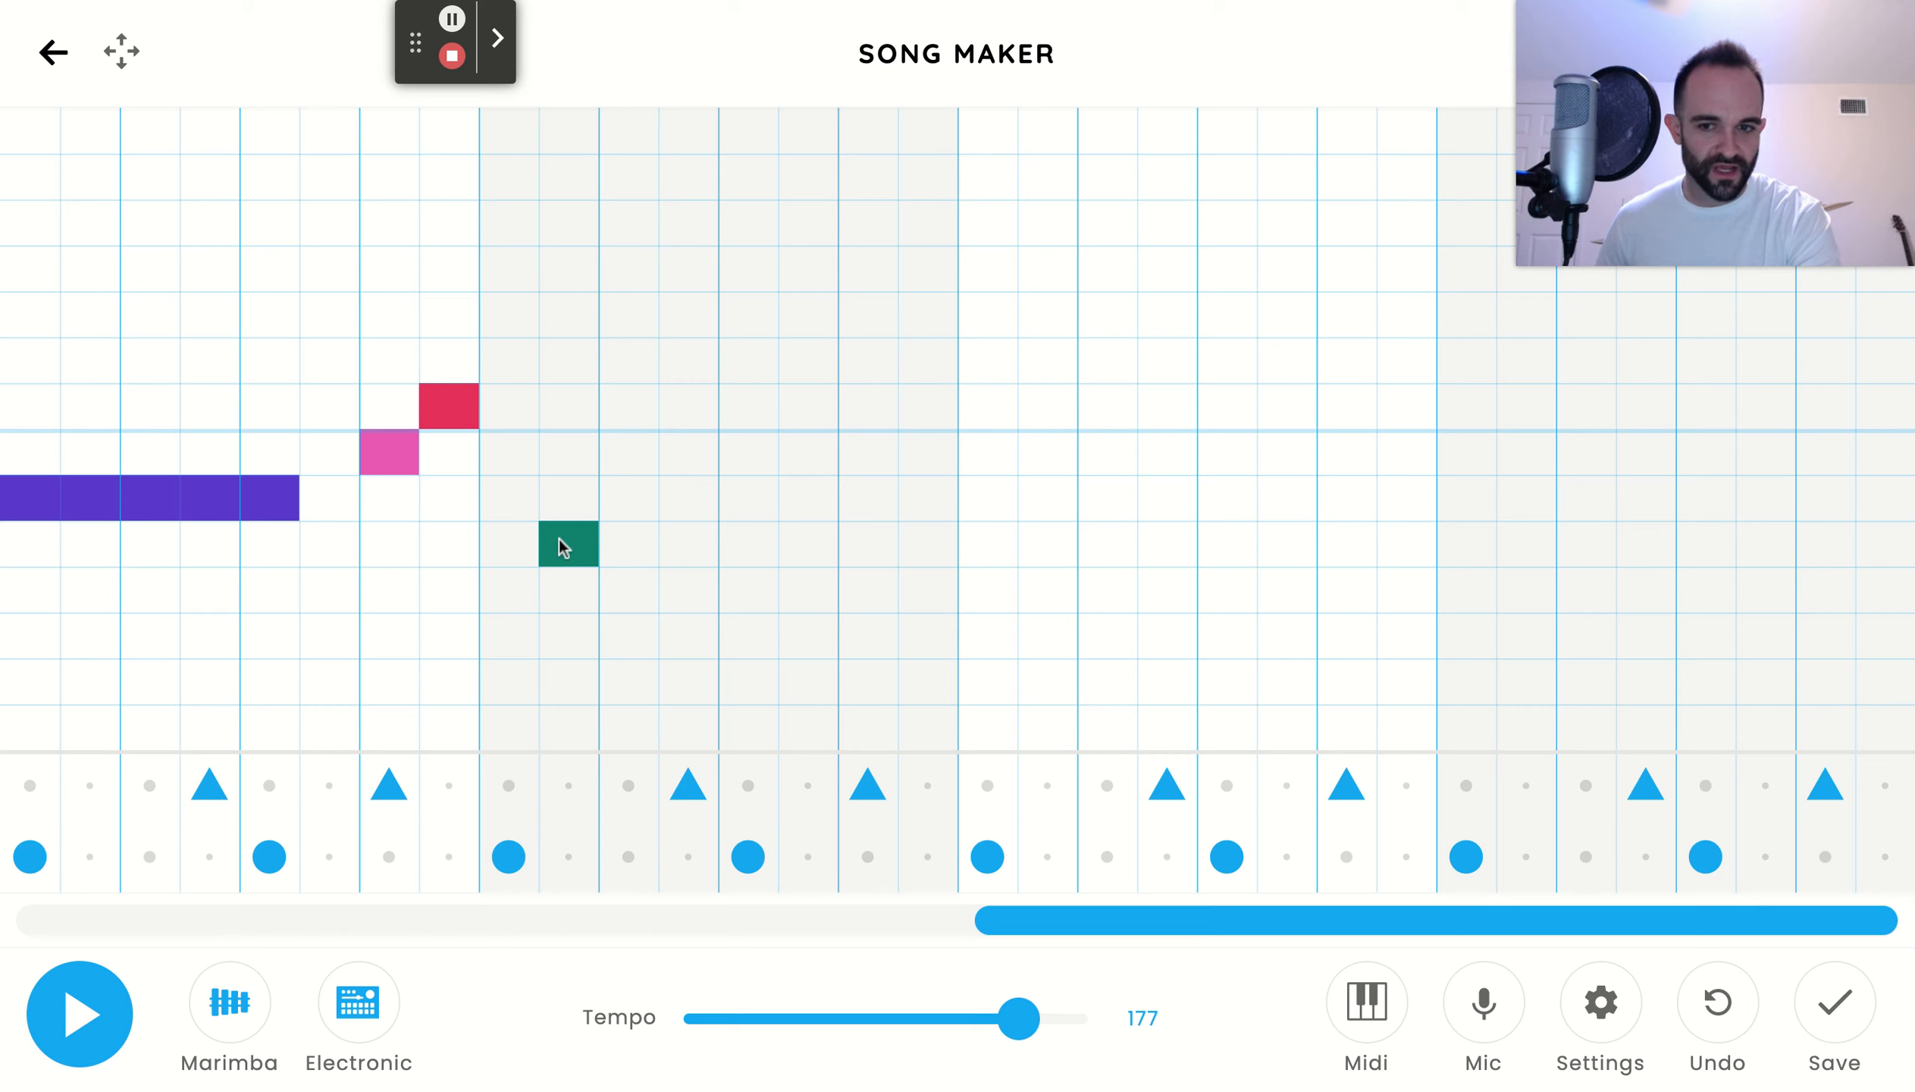
drag(753, 549, 927, 534)
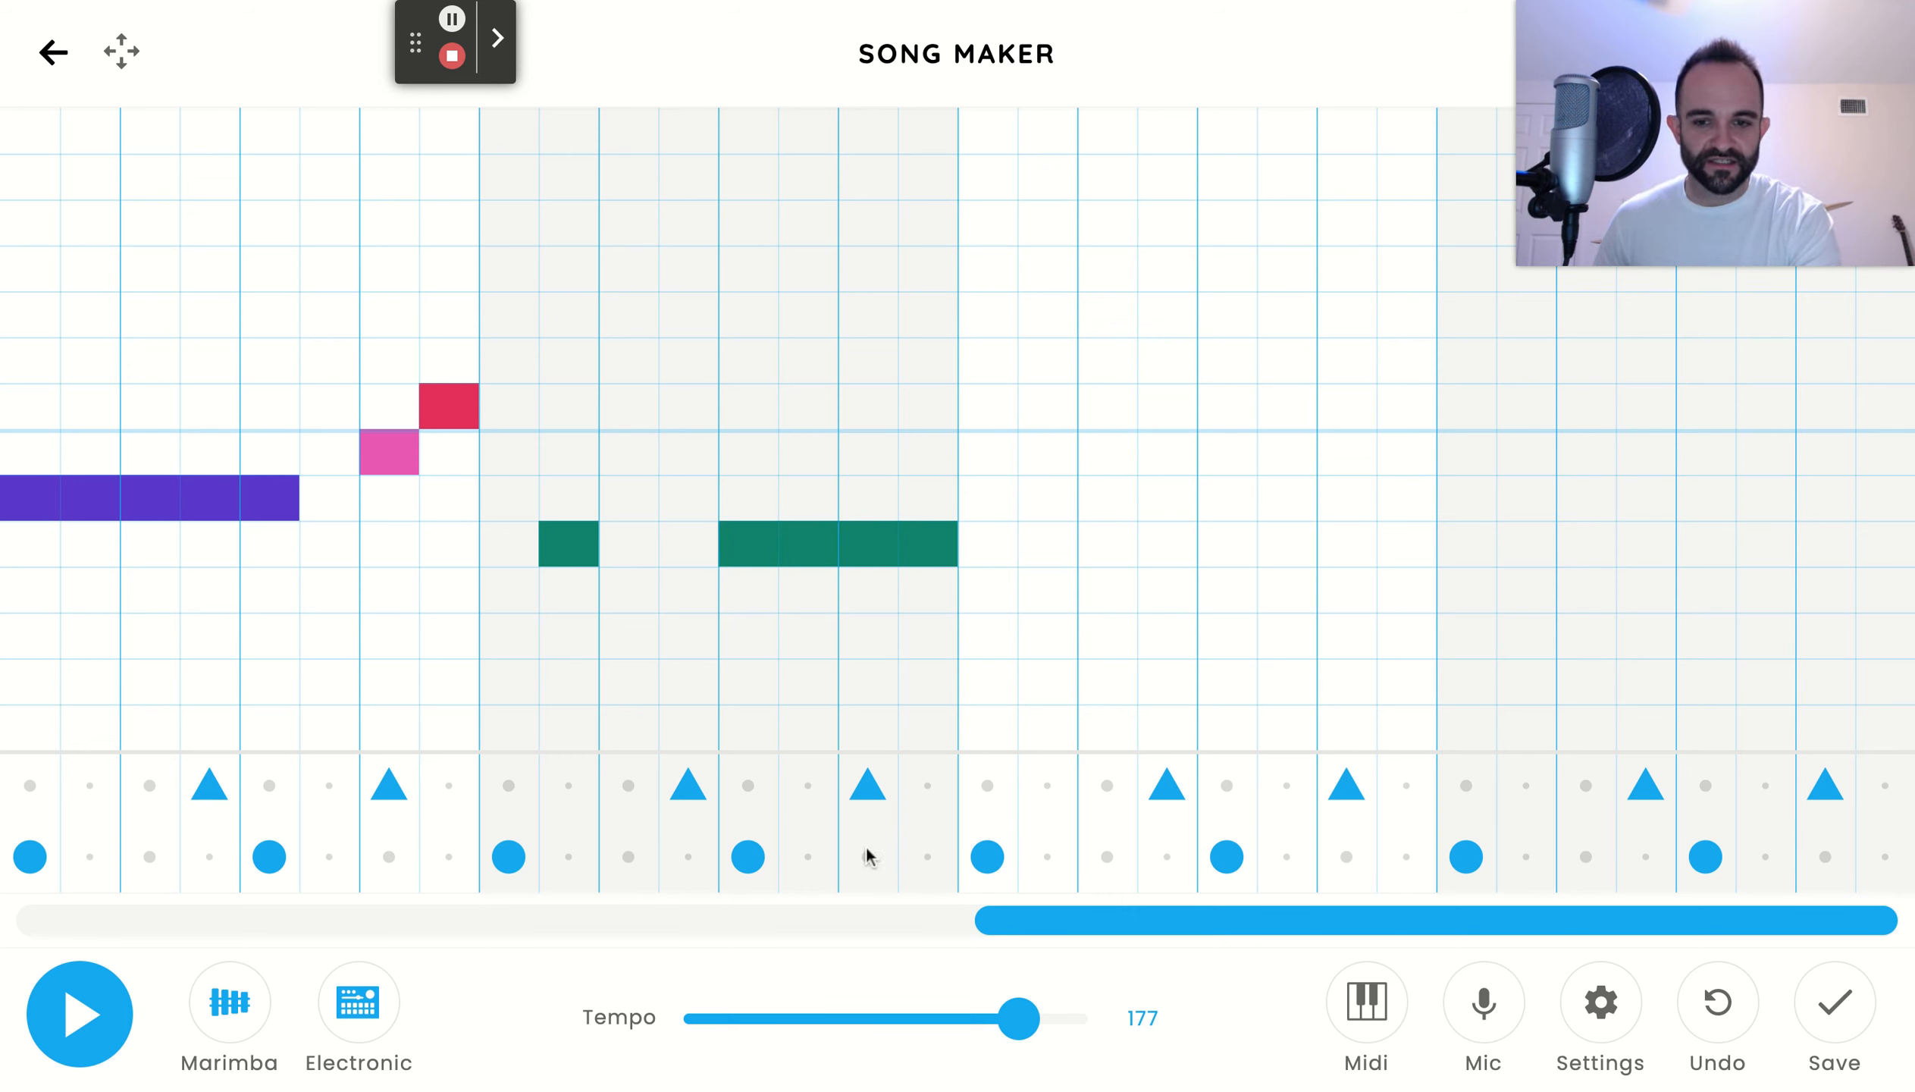
Play the song from its beginning through bar 6 to check the melody, and stop the playback
drag(1060, 920, 597, 913)
drag(1142, 924, 472, 922)
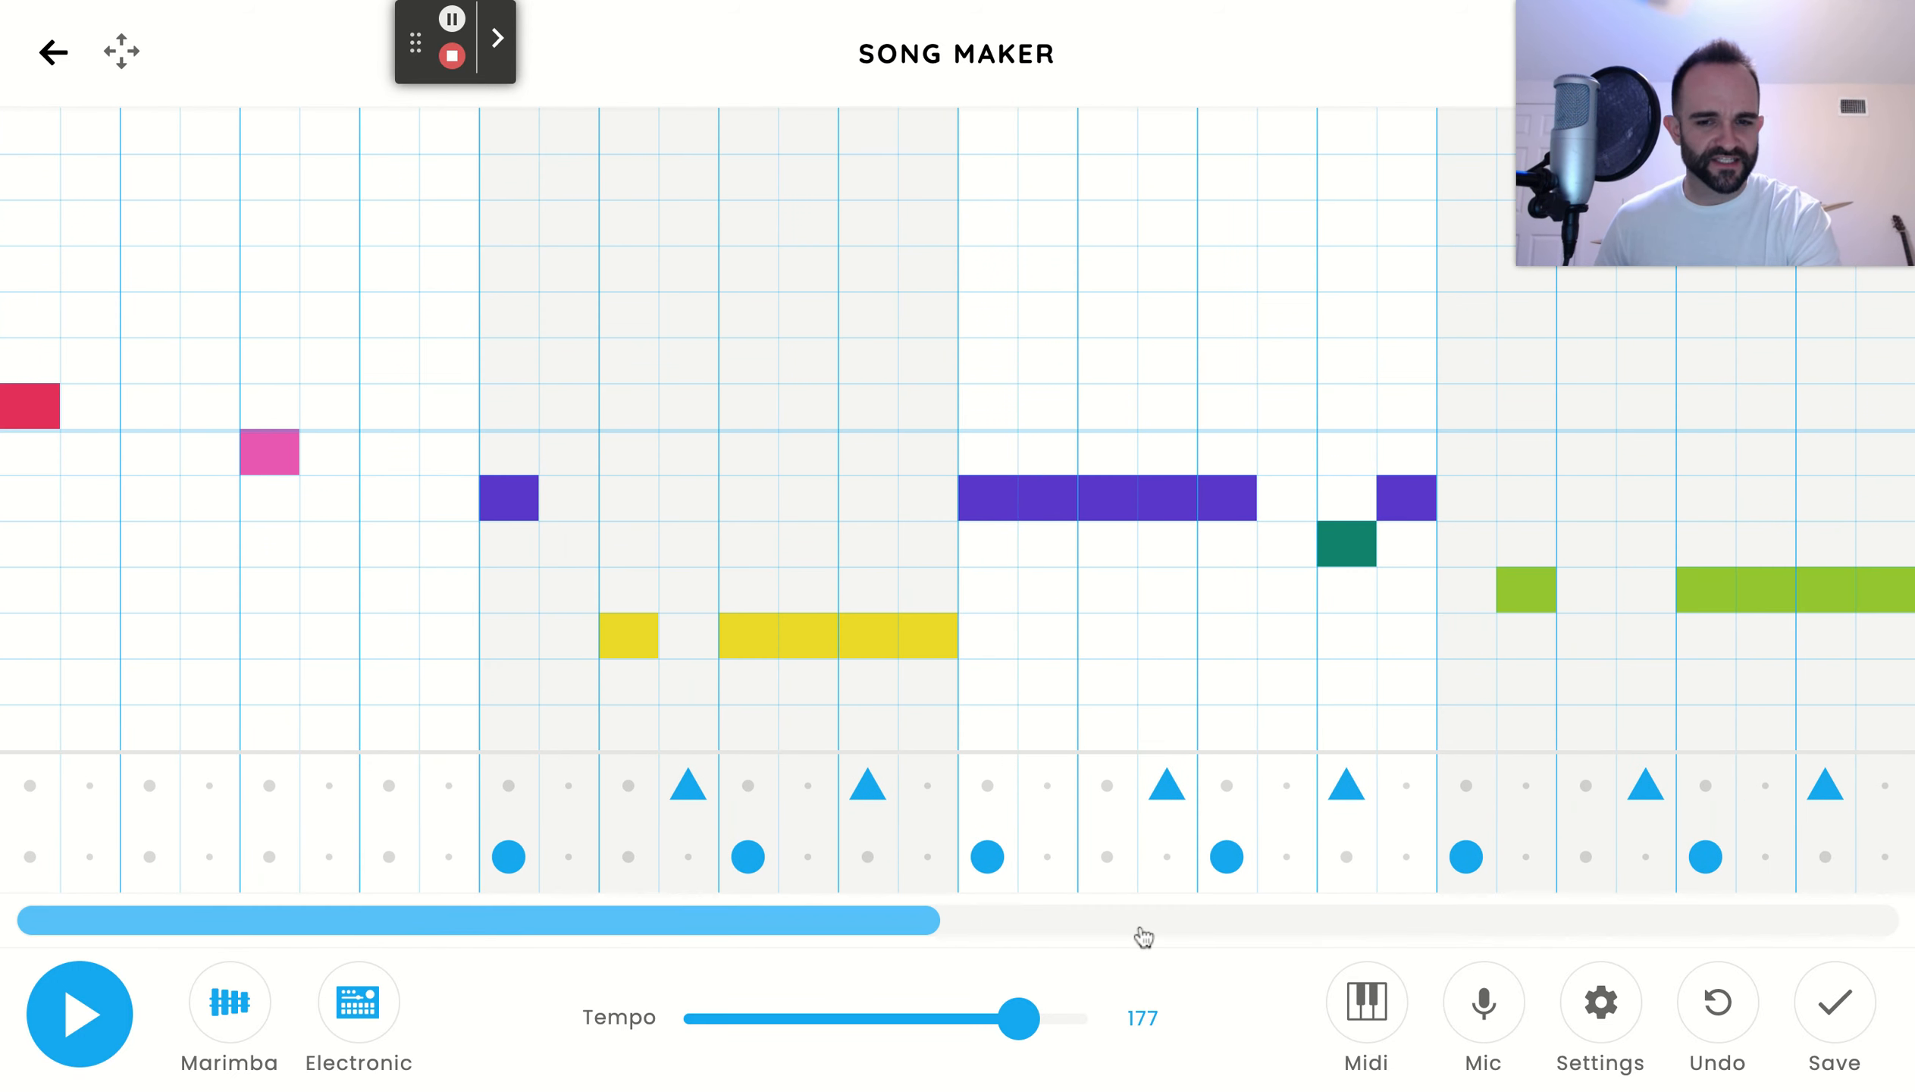
click(62, 1028)
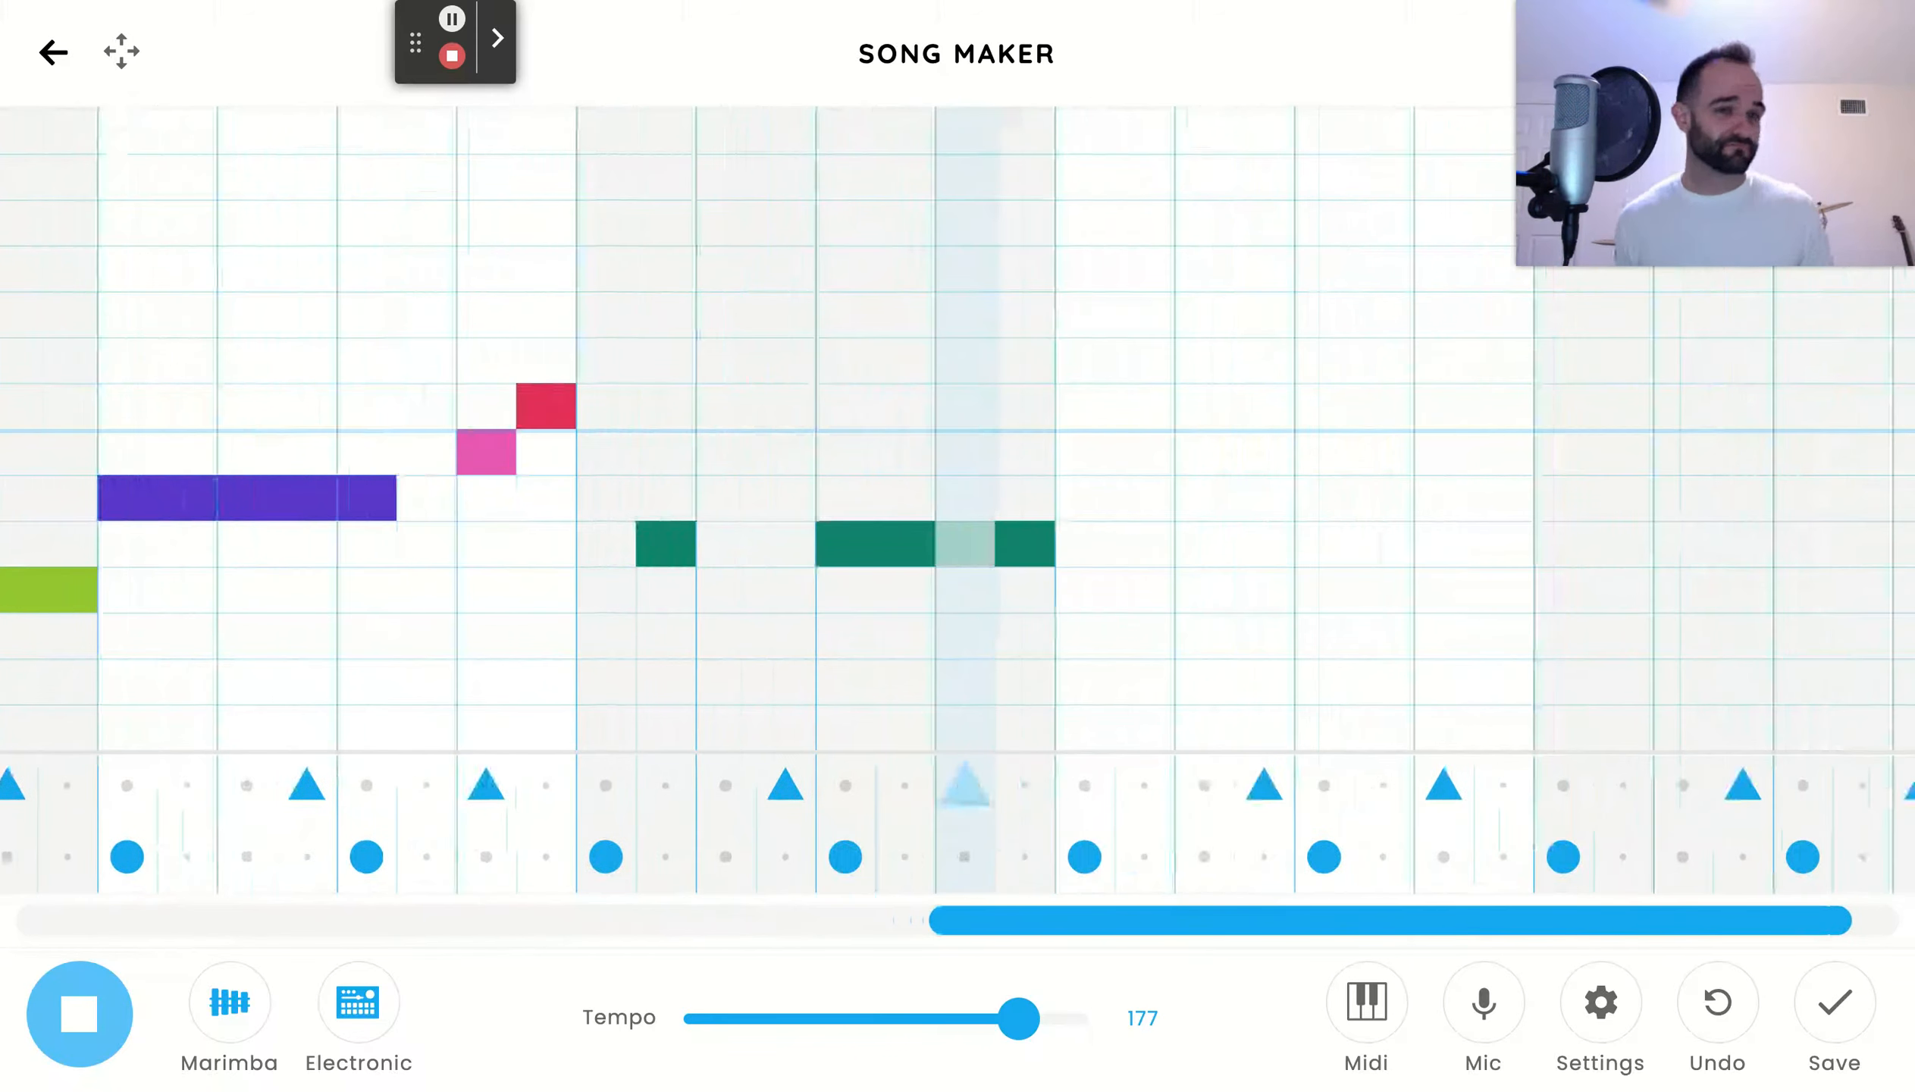
key(space)
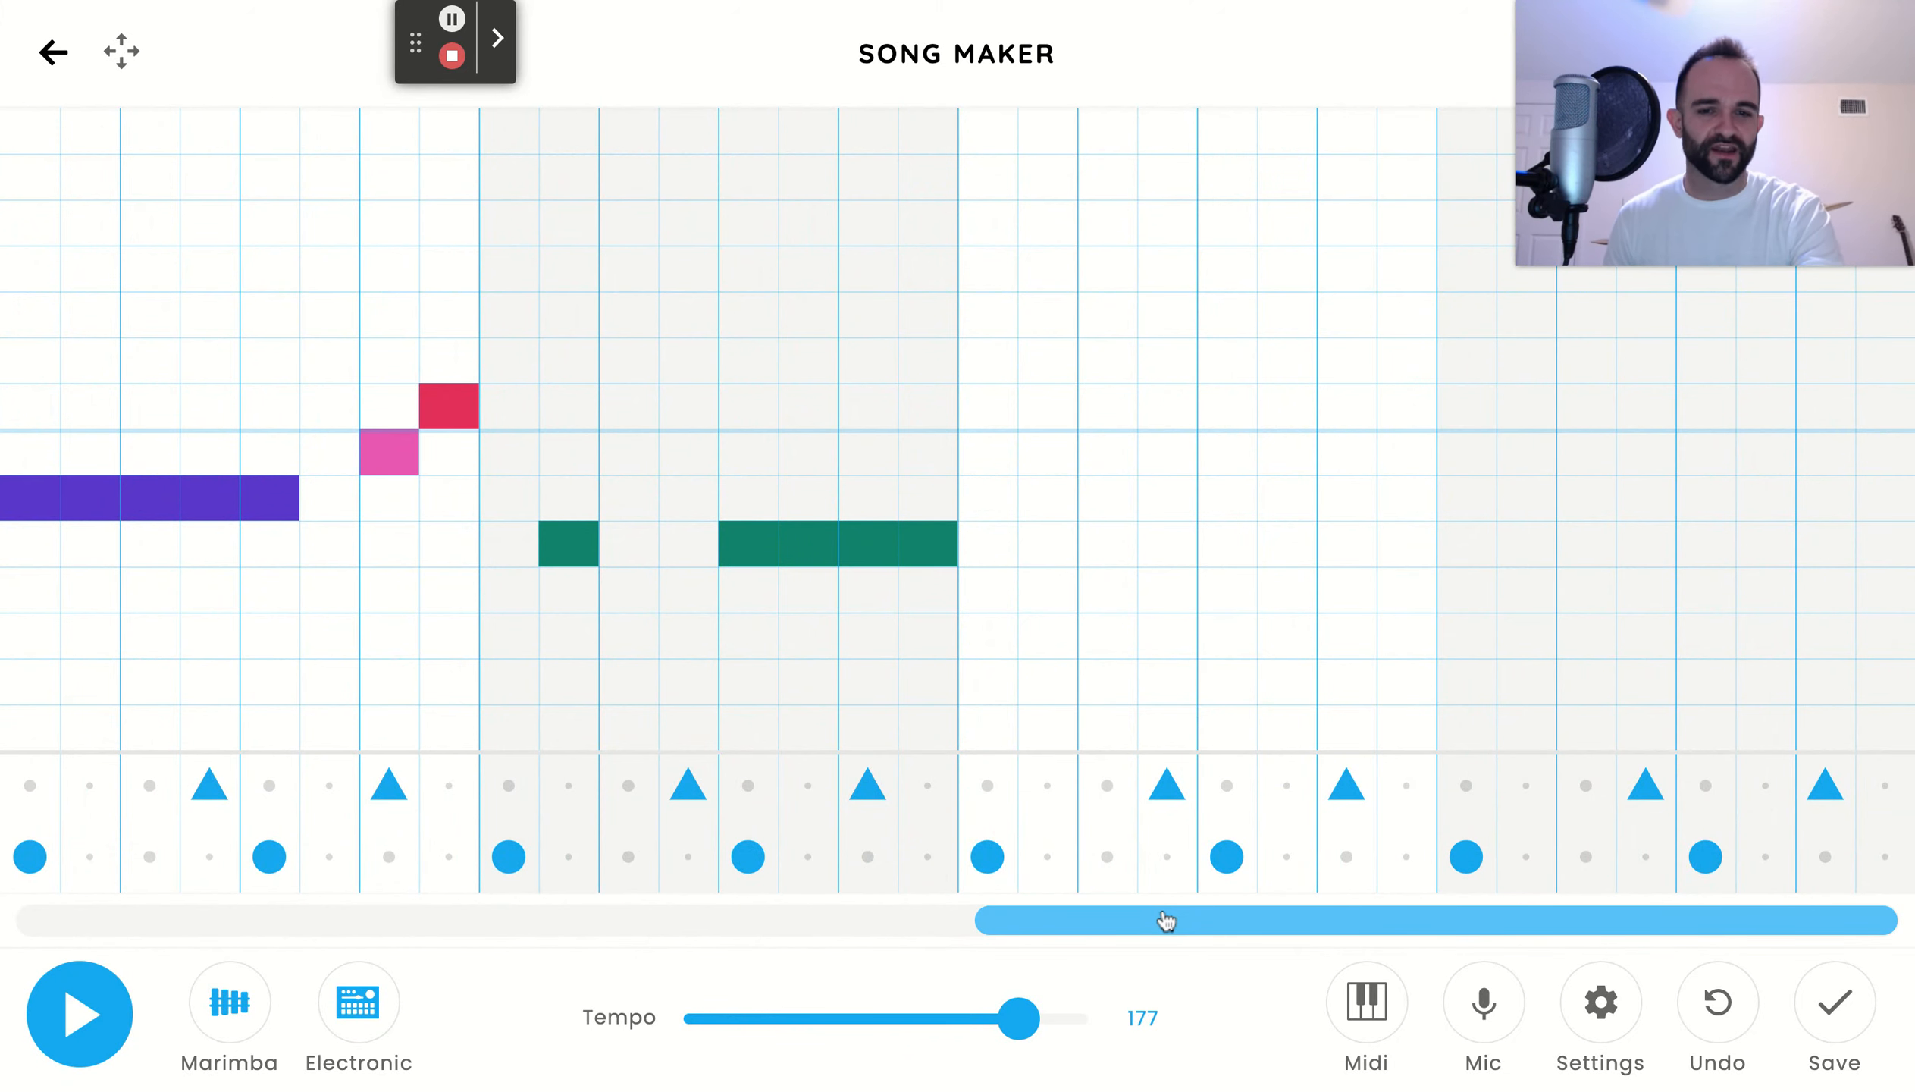
Enter five upper Cs from beat 1 and two upper Ds from beat 4 in bar 7, a B after beat 1 in bar 8, and play back
drag(1168, 922, 1389, 919)
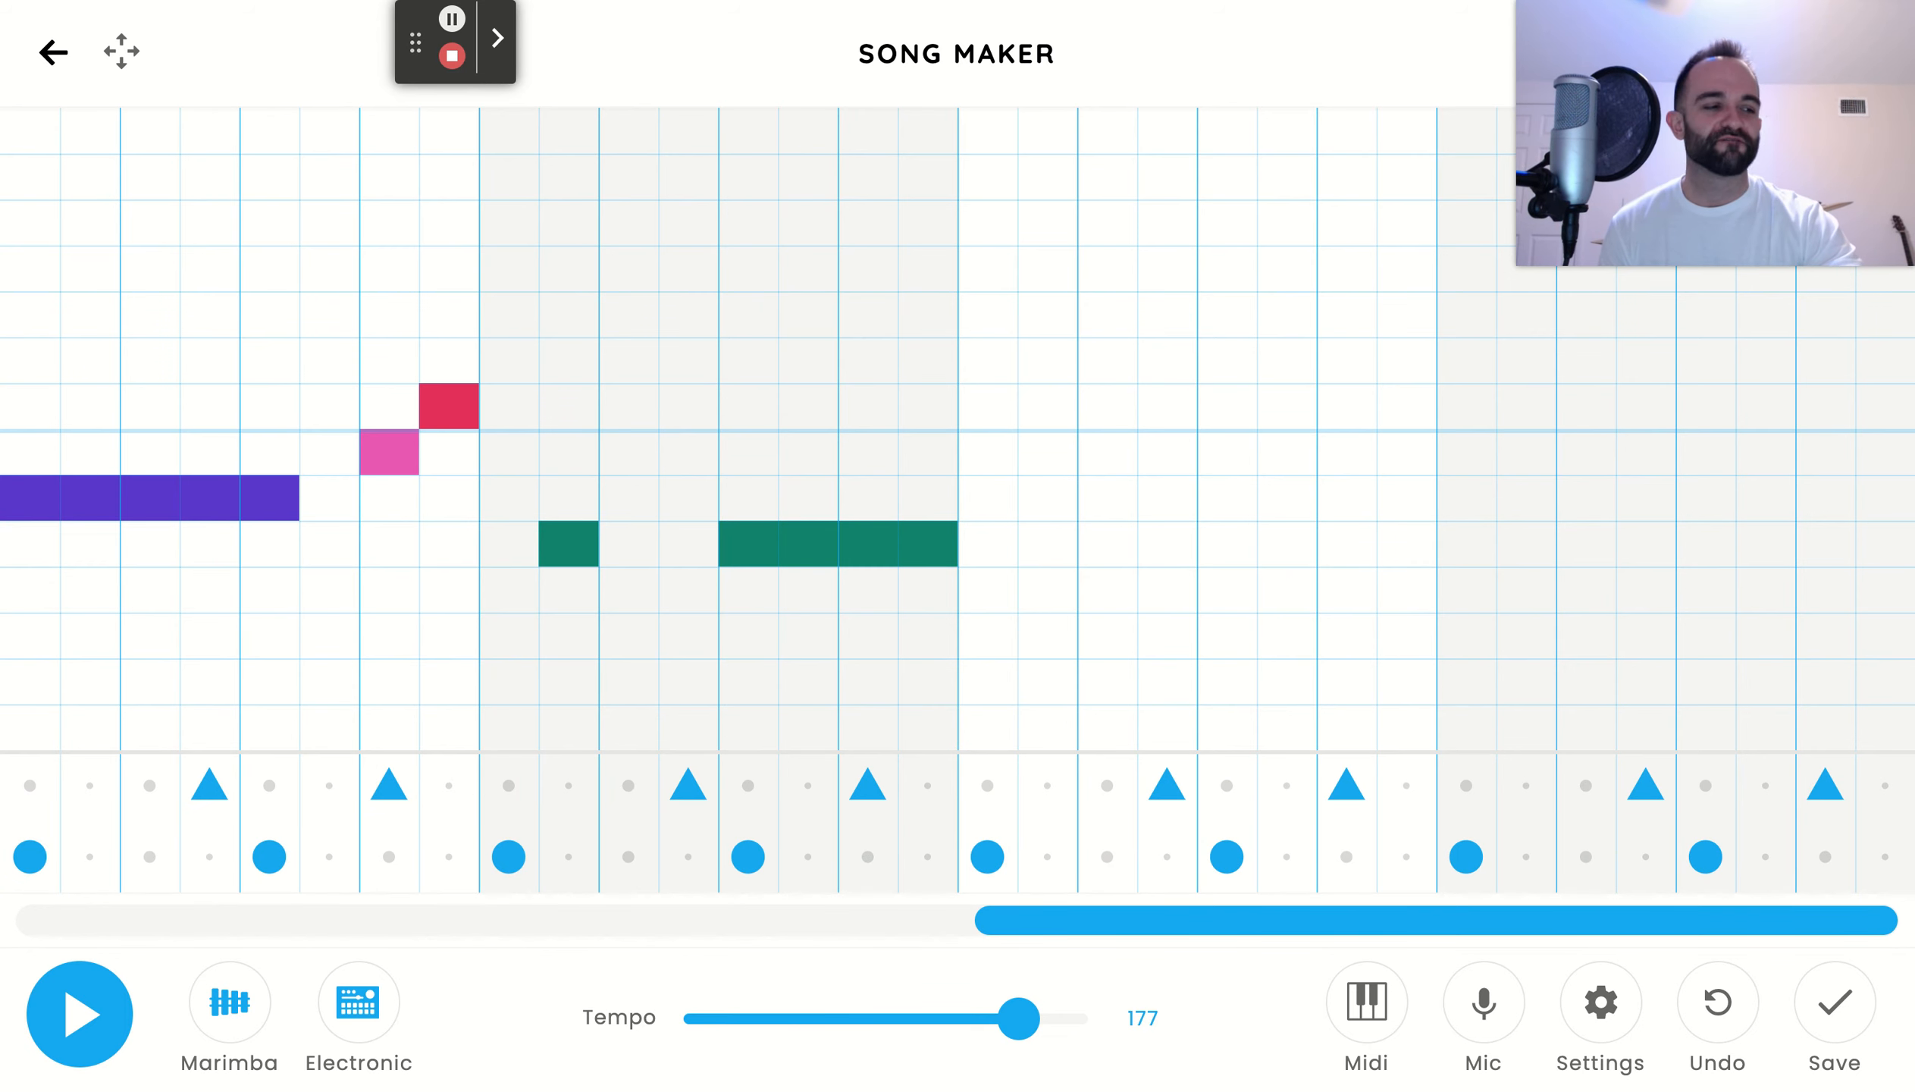
drag(990, 417, 1226, 401)
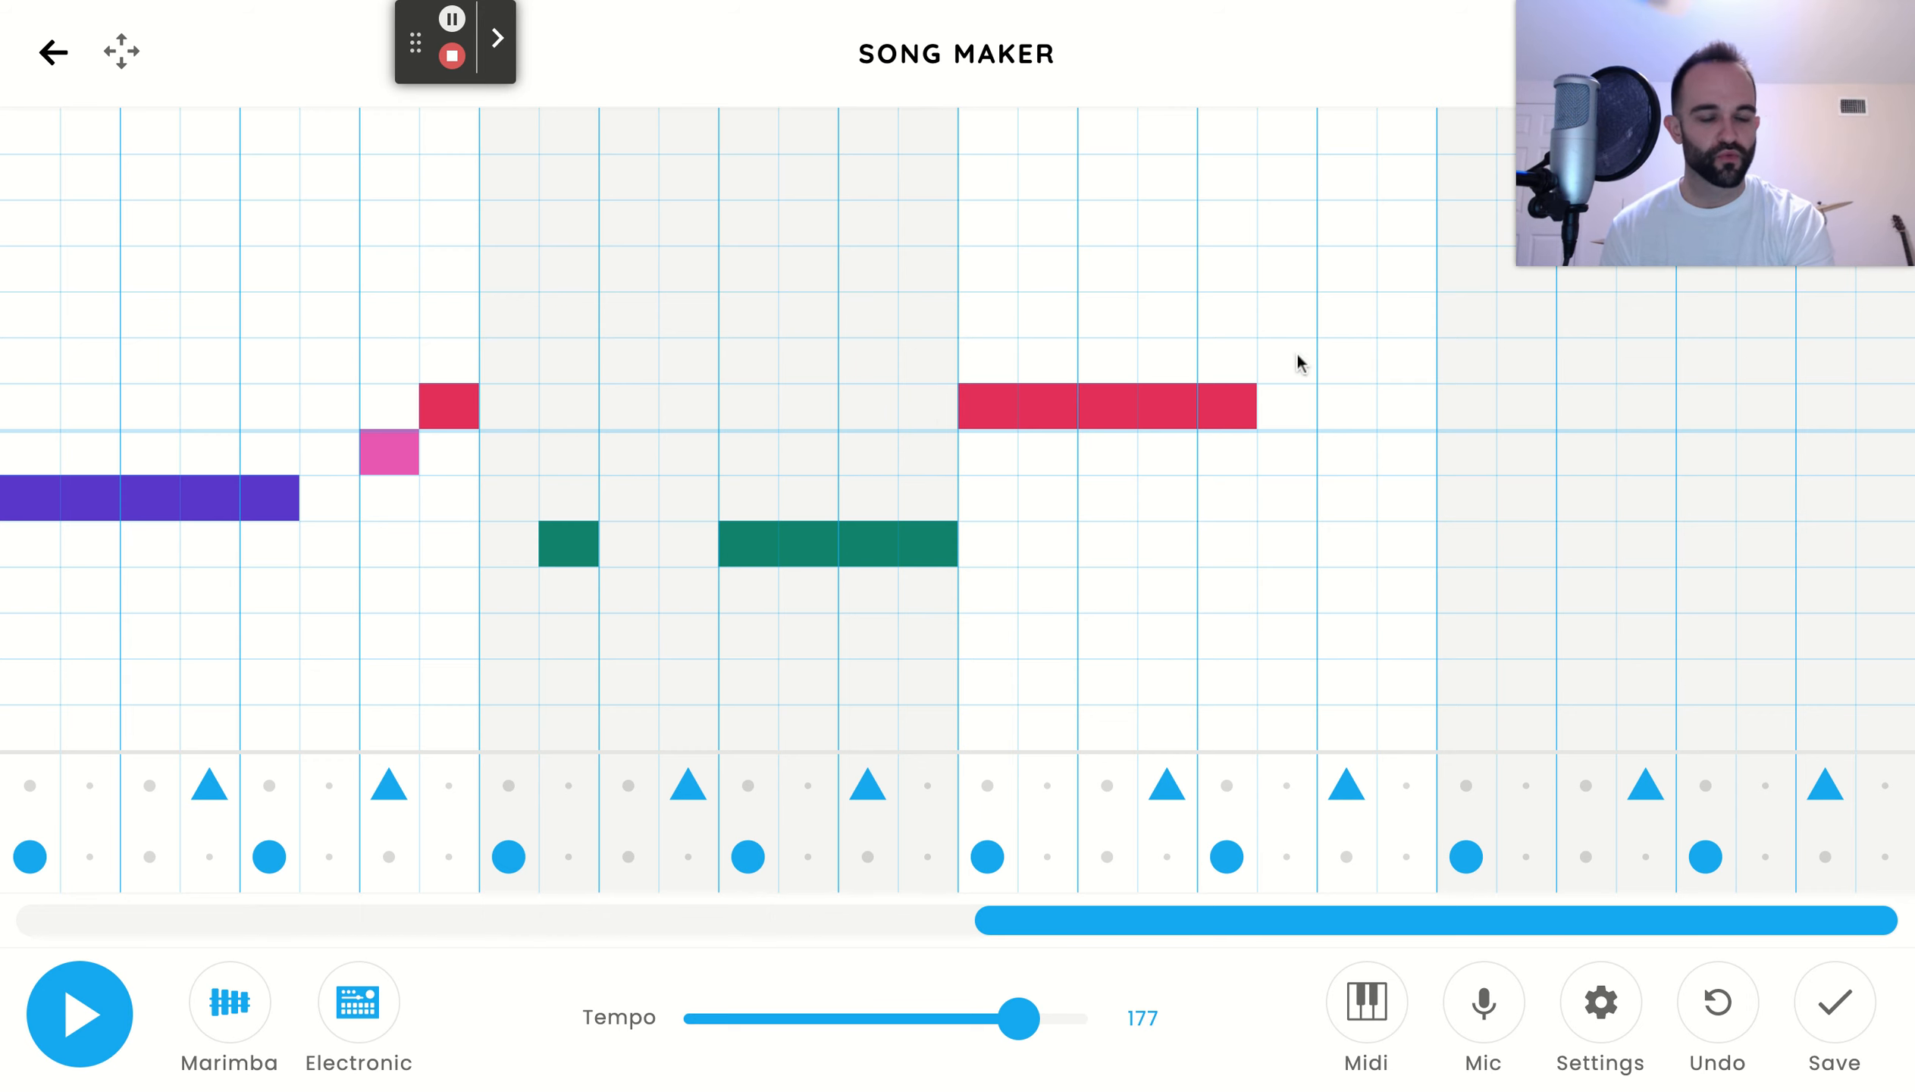
drag(1345, 350, 1397, 351)
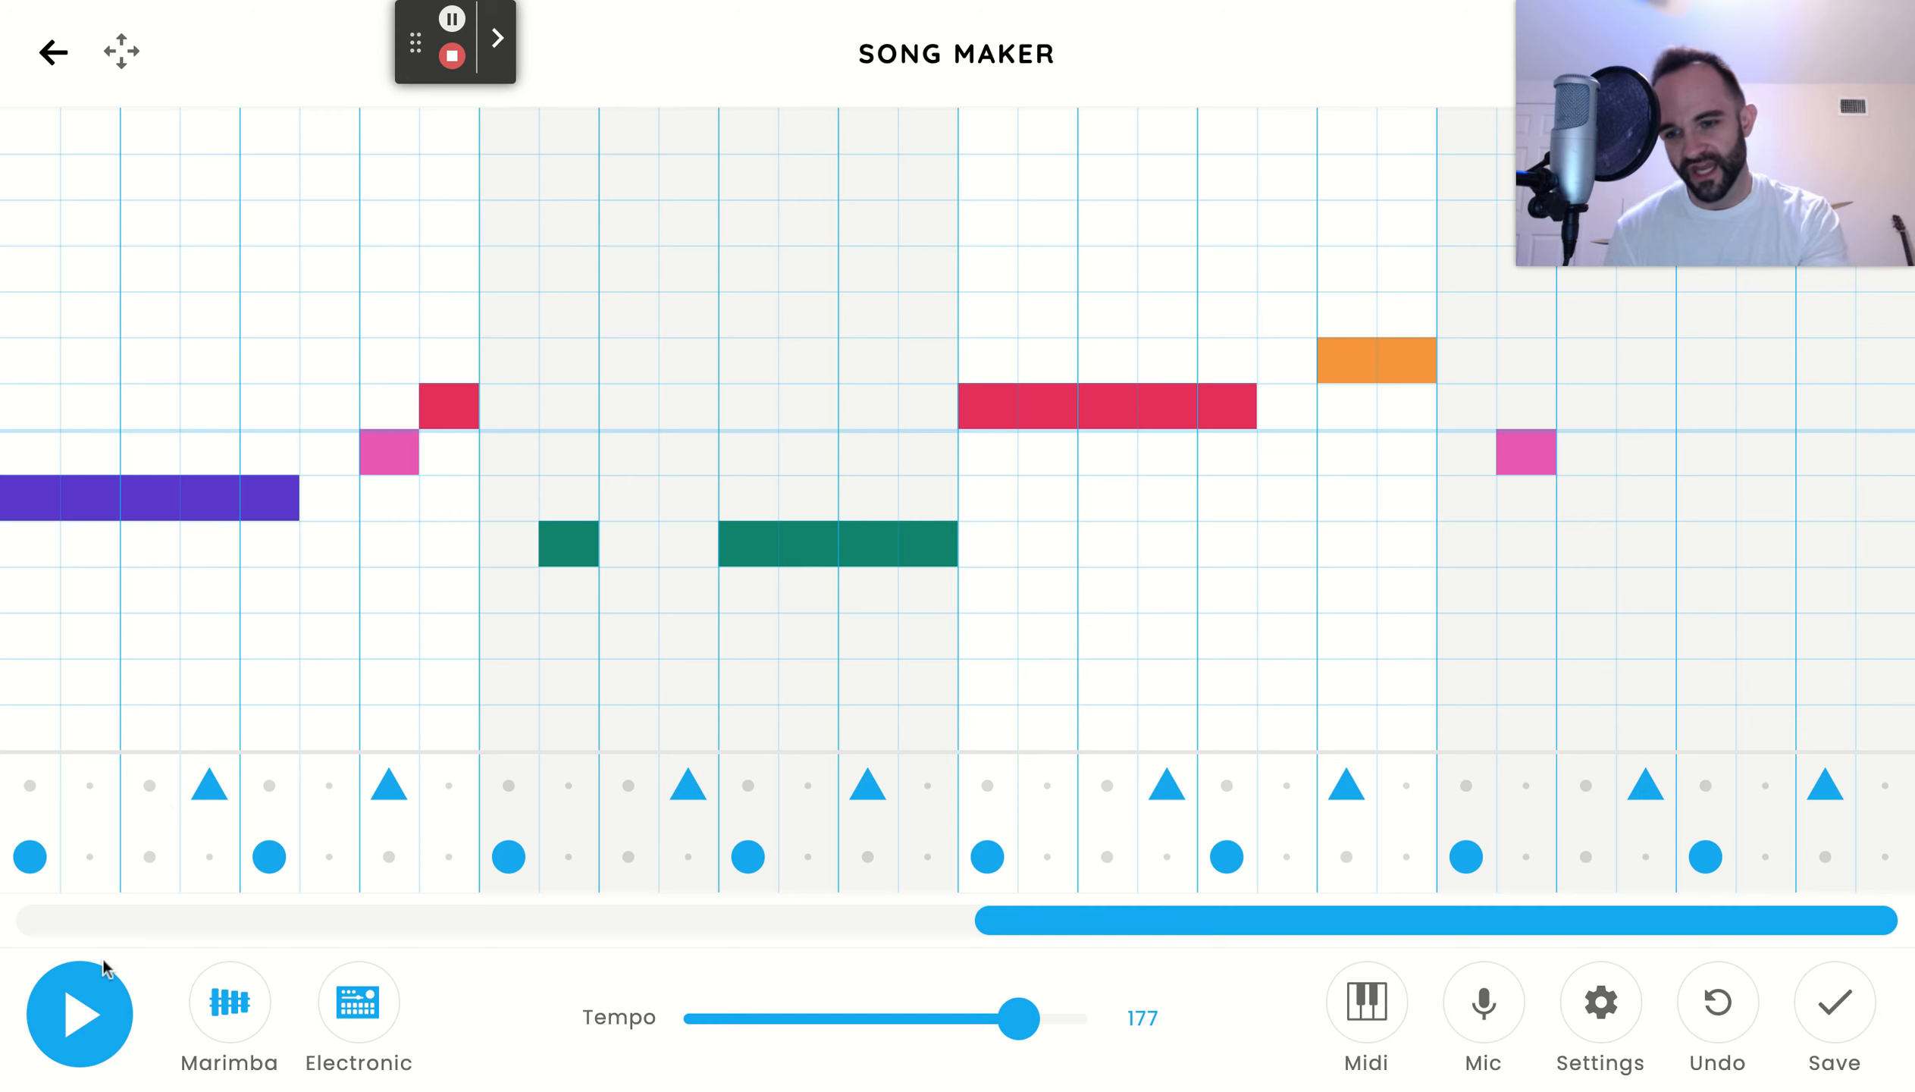
click(65, 1034)
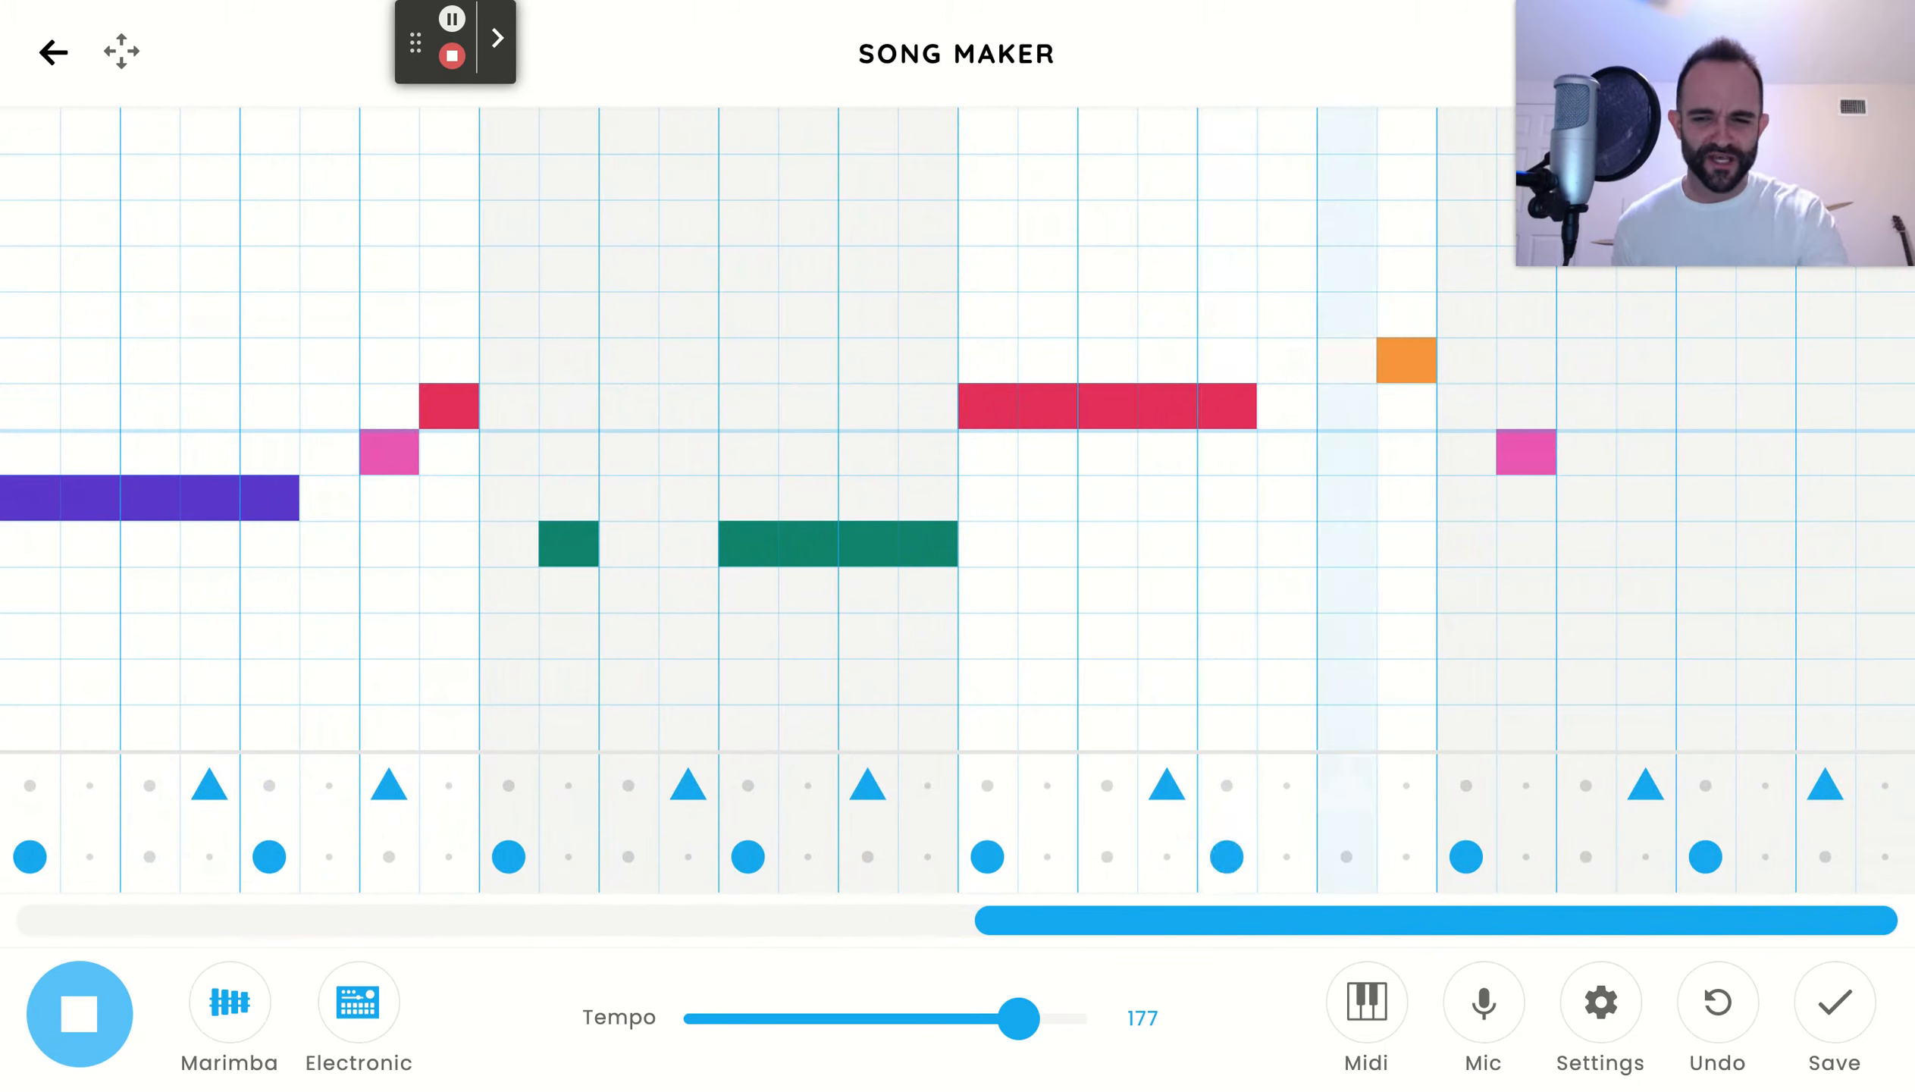
click(79, 1014)
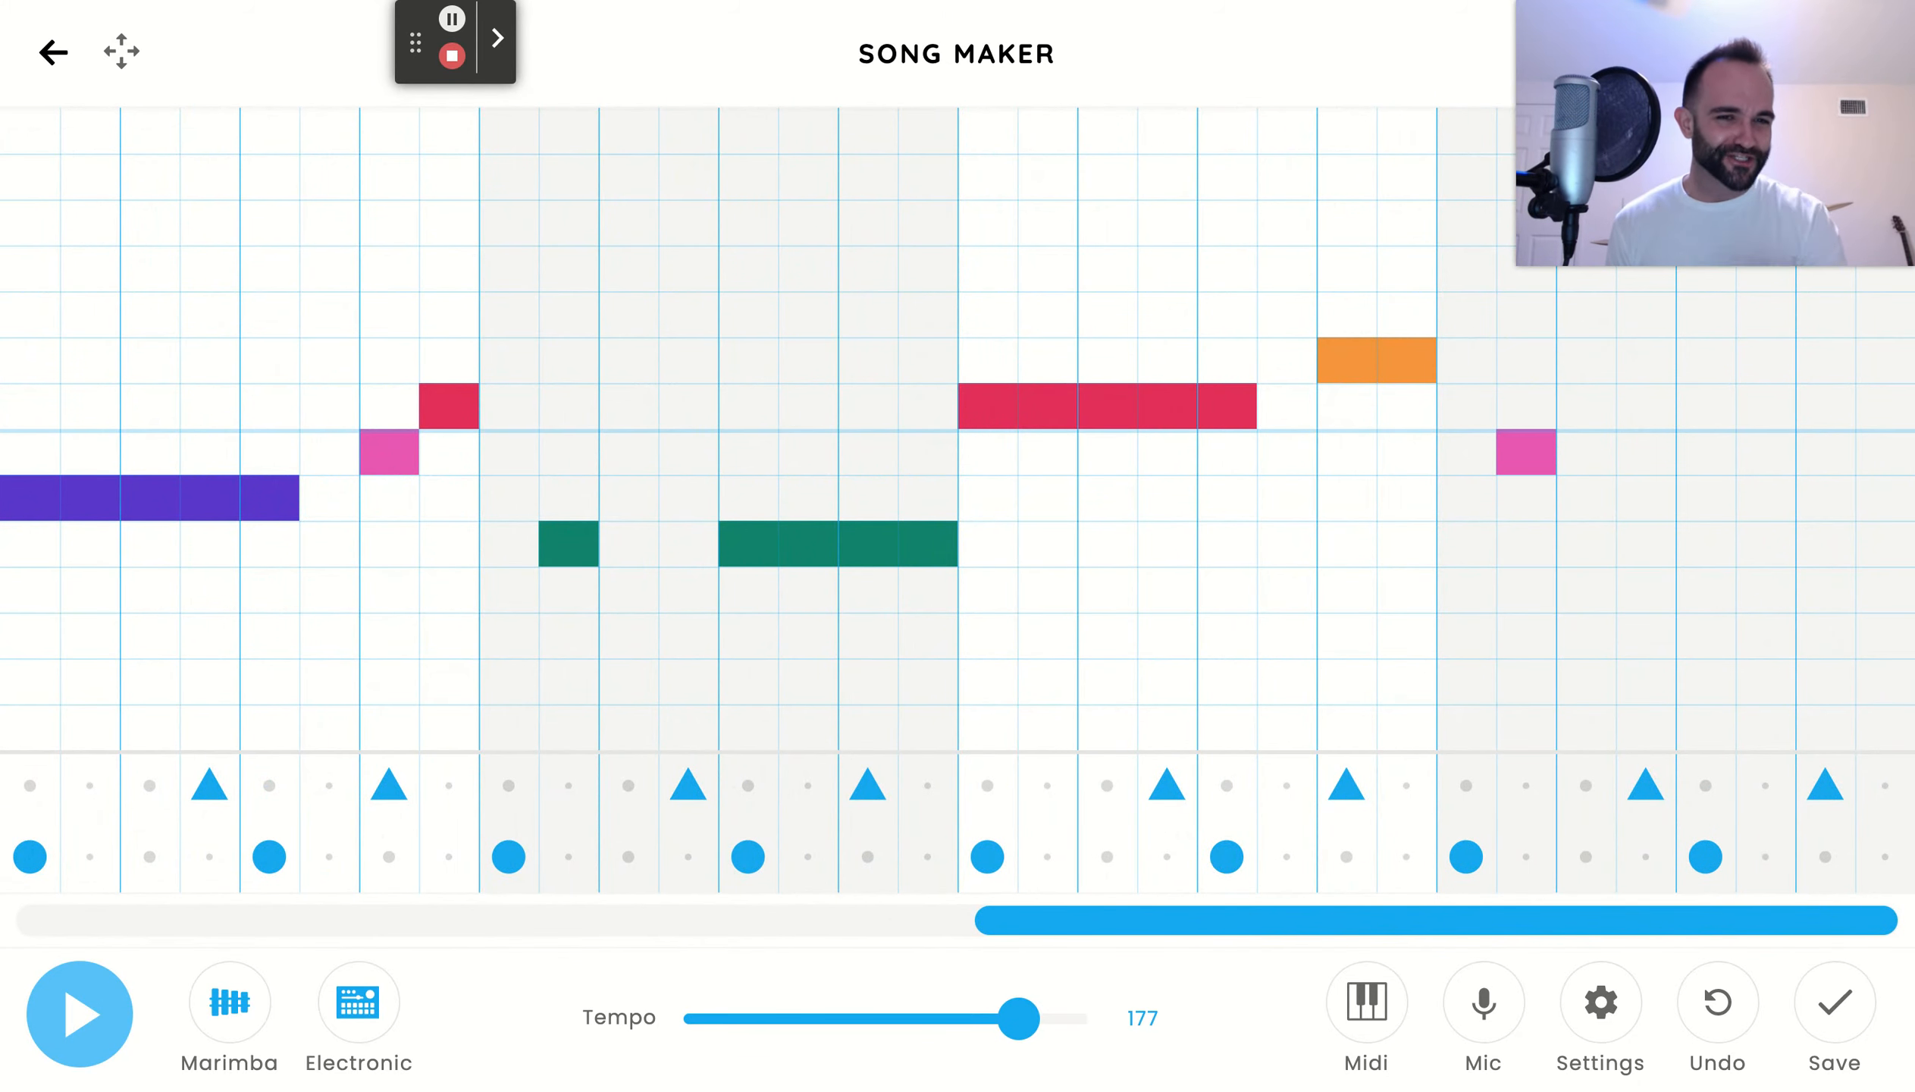